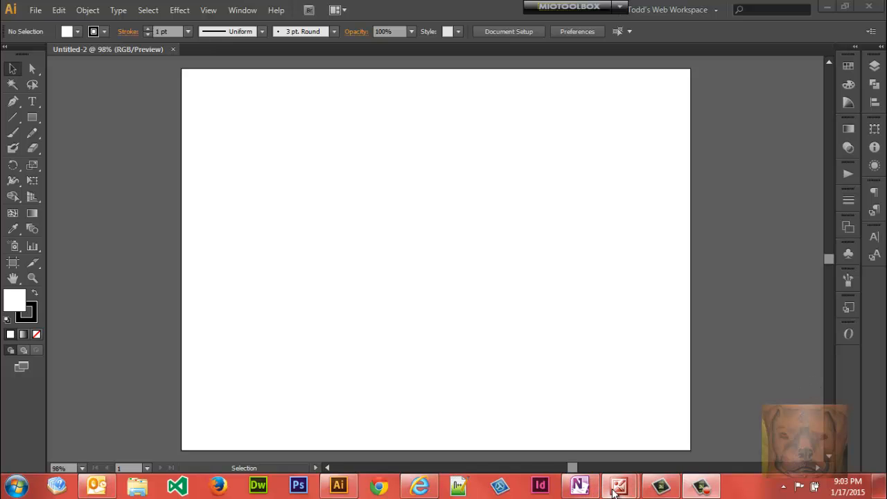
Switch to the picture viewer and examine the LBF_Nassau_Grouper.jpg reference image
mouse_move(613, 492)
click(584, 439)
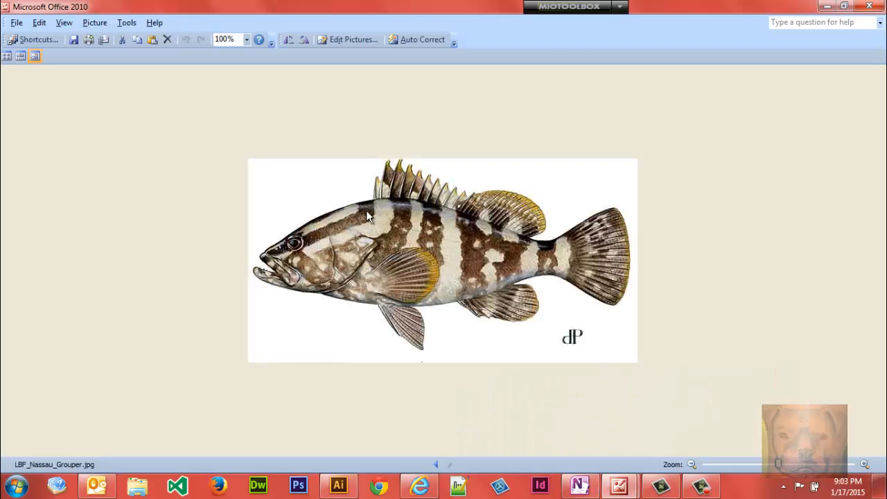
mouse_move(367, 217)
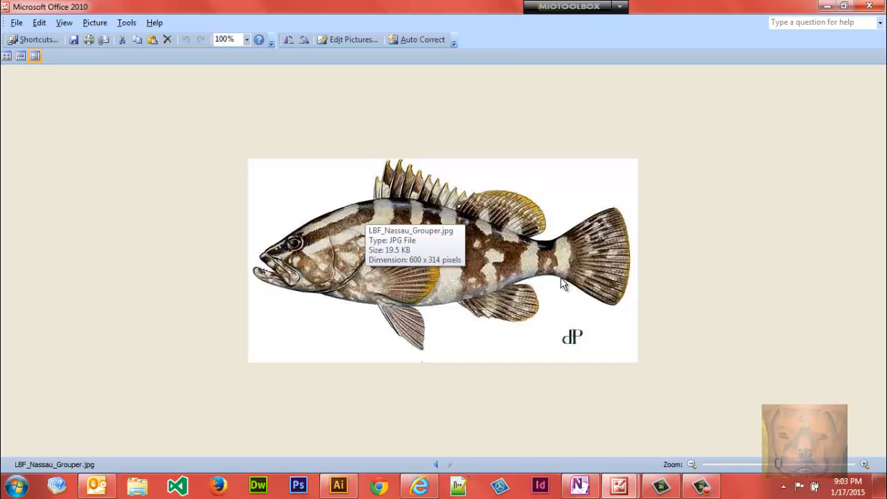
Switch to OneNote, look through the fish stamps on the Project 3 - Postage Stamp page, and close it
mouse_move(576, 490)
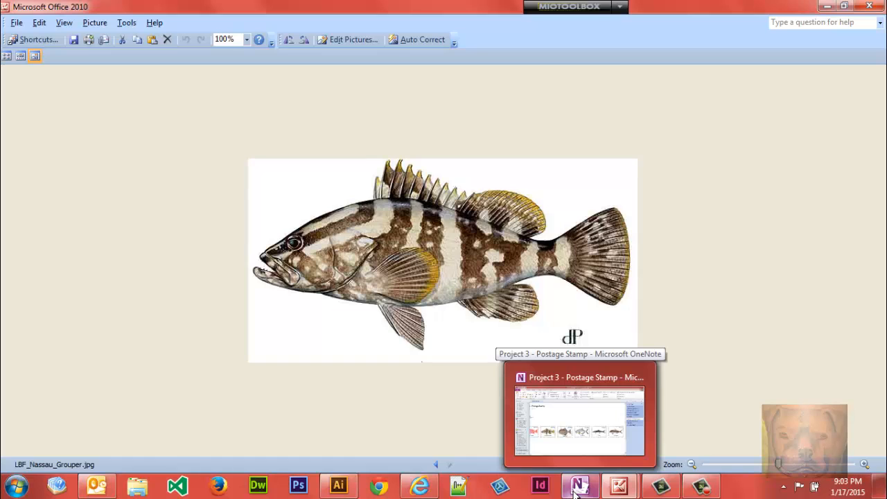
click(577, 491)
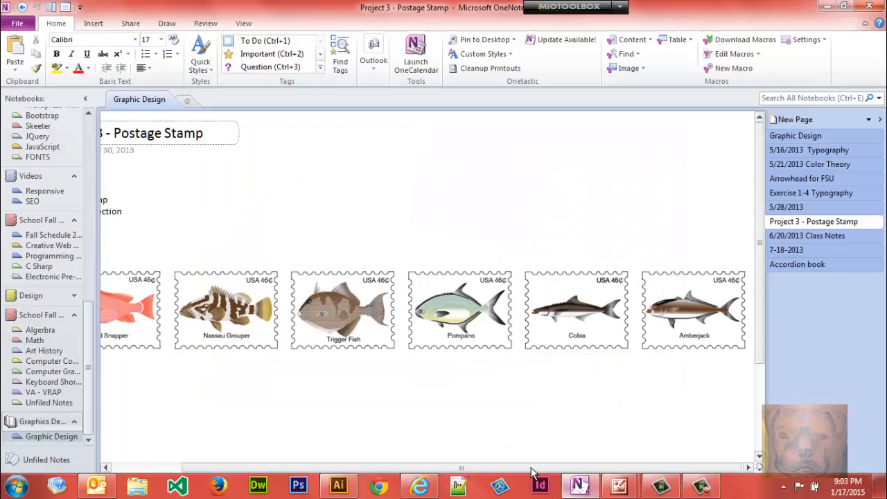
mouse_move(528, 474)
mouse_down()
mouse_move(447, 478)
mouse_move(531, 472)
mouse_up()
drag(298, 469, 228, 477)
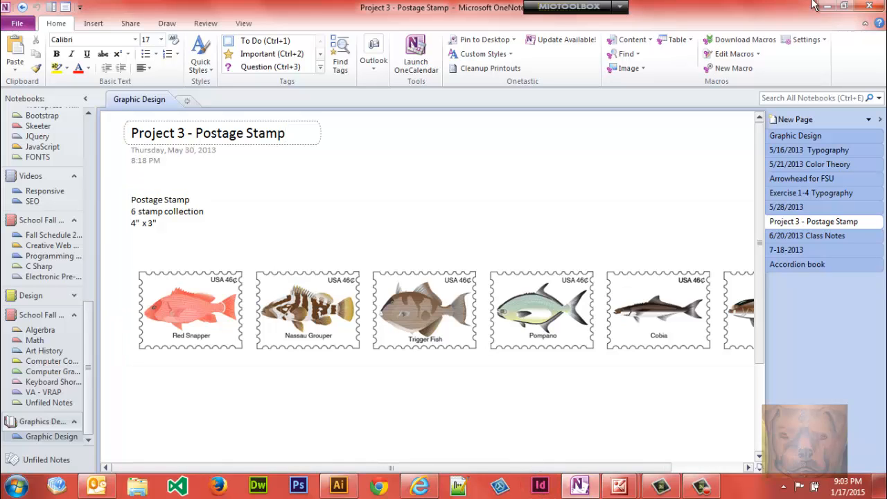
click(878, 7)
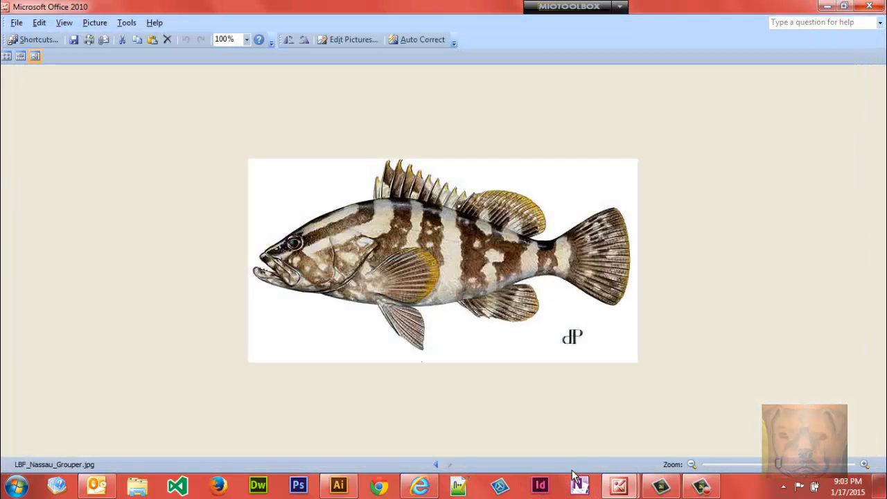
View the finished stamp image 3grouper-300x217.jpg and close both picture viewer windows
mouse_move(619, 486)
click(659, 427)
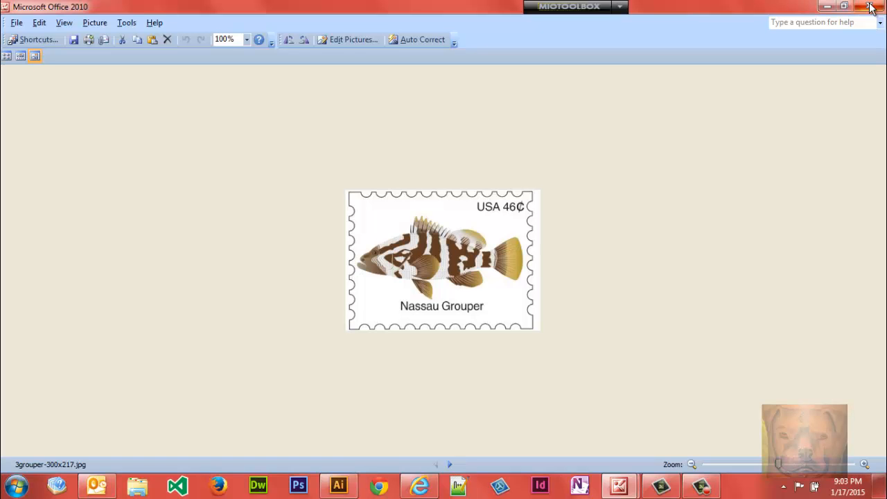
click(871, 8)
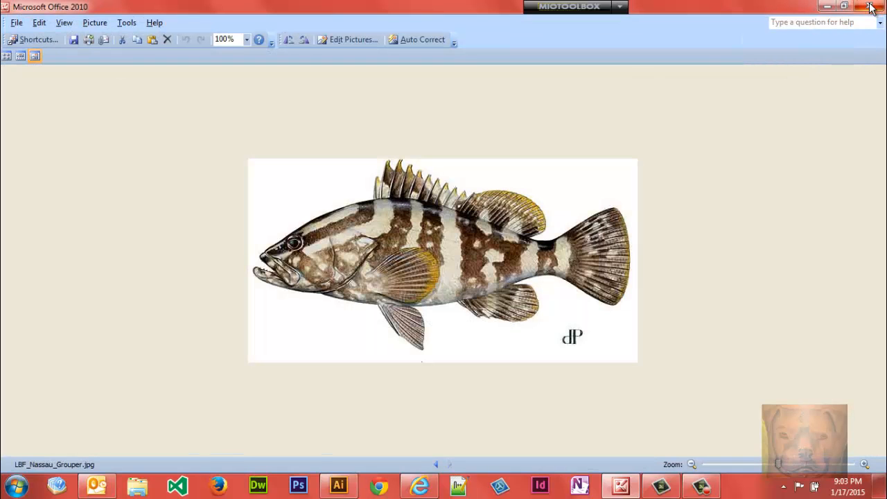
click(869, 7)
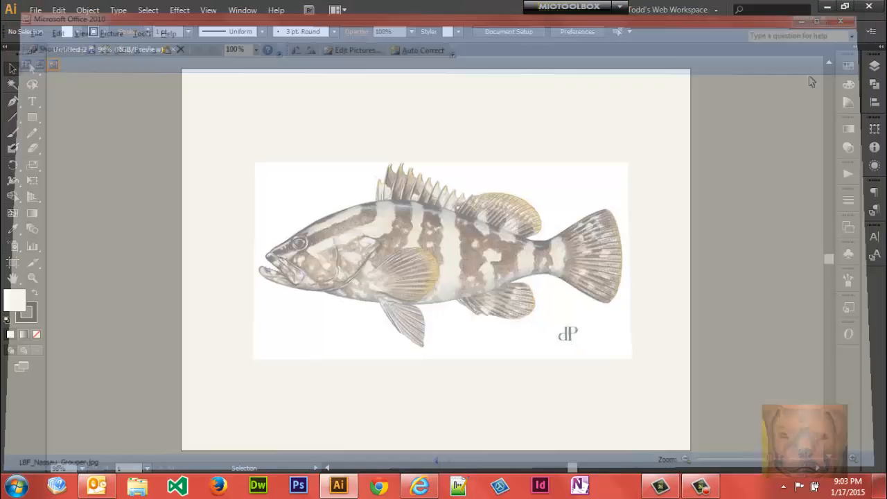
Switch to Internet Explorer, look over the Google image results for nassau grouper, and close the browser
mouse_move(437, 490)
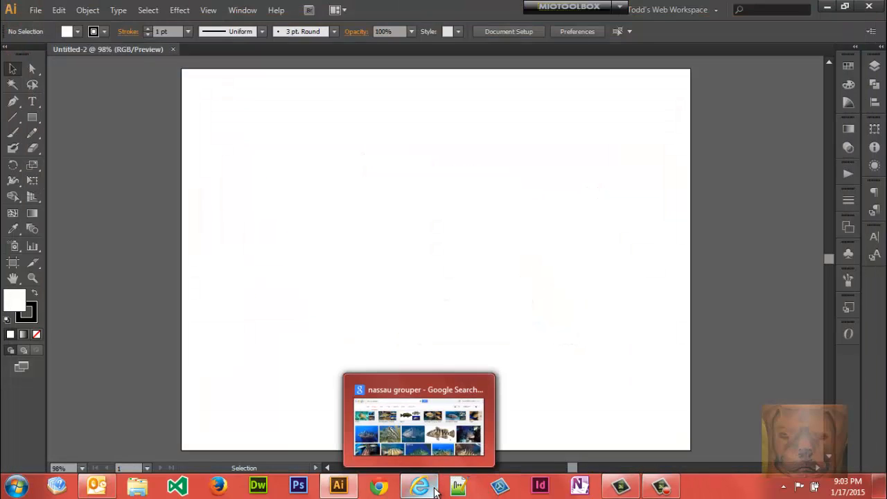
click(436, 490)
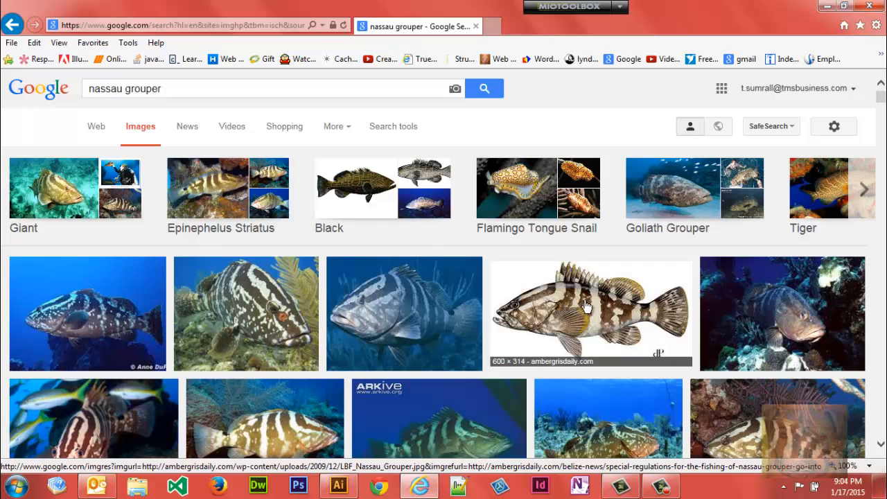
click(873, 7)
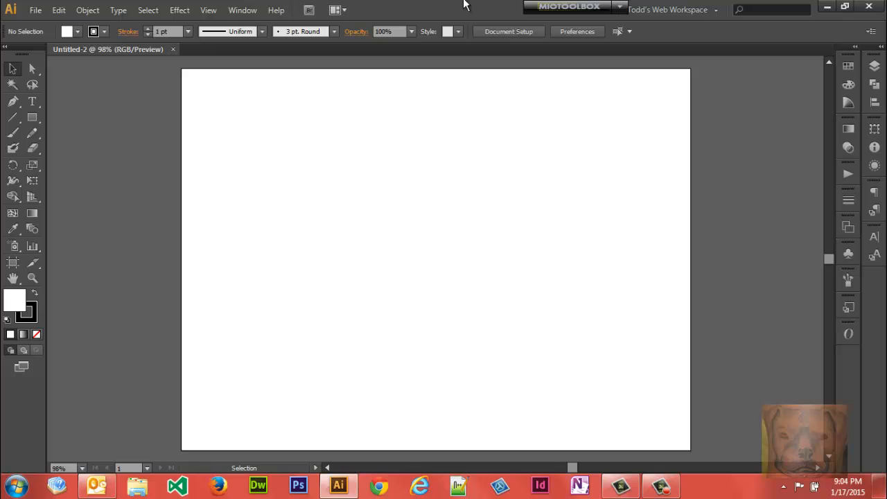
Draw a closed seven-point polygon with straight Pen tool segments in the upper-left area of the artboard
click(14, 104)
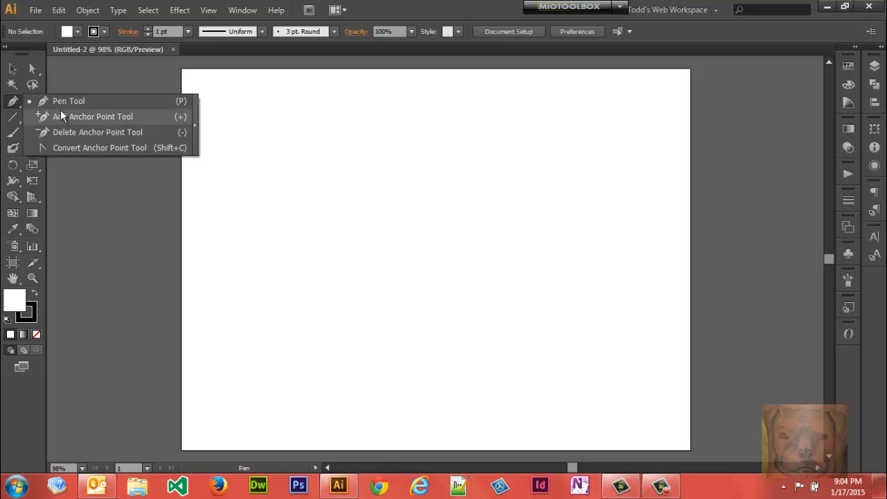
click(11, 104)
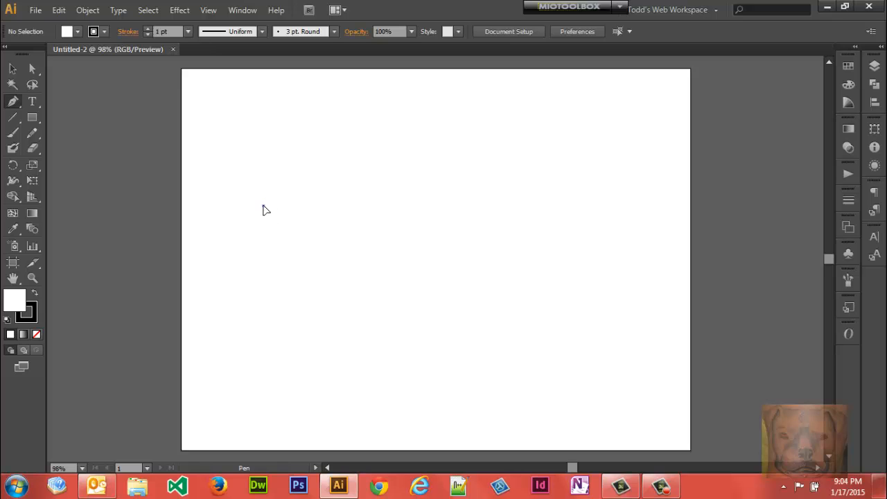
click(263, 206)
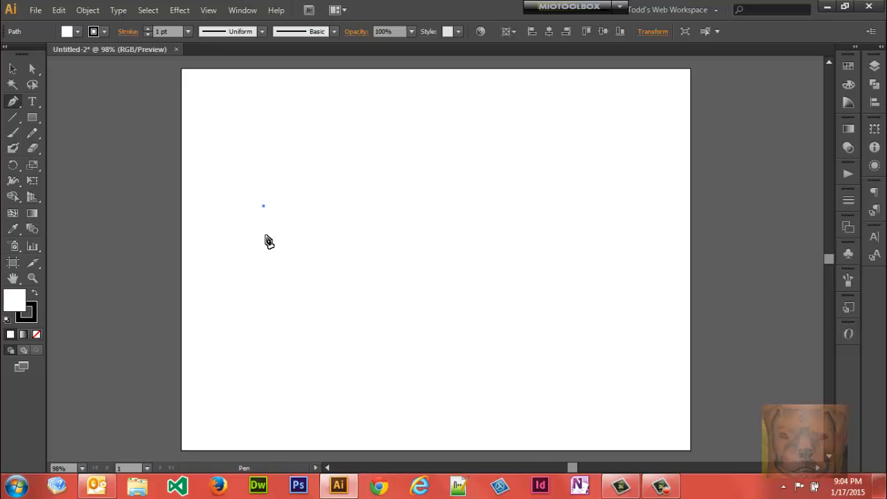
click(264, 236)
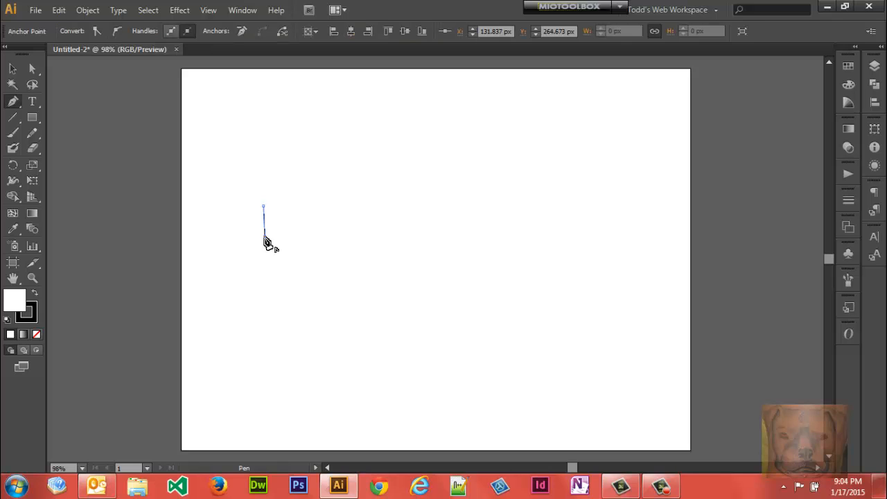
click(284, 208)
click(297, 233)
click(330, 218)
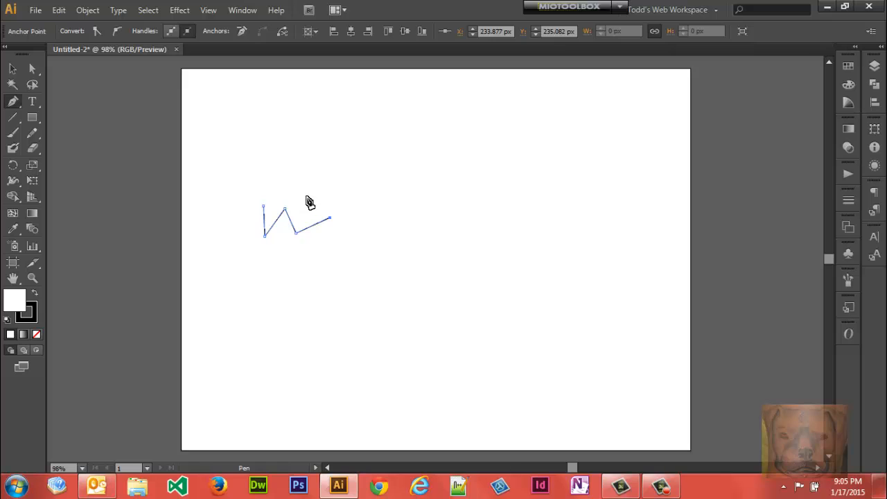
click(306, 196)
click(276, 187)
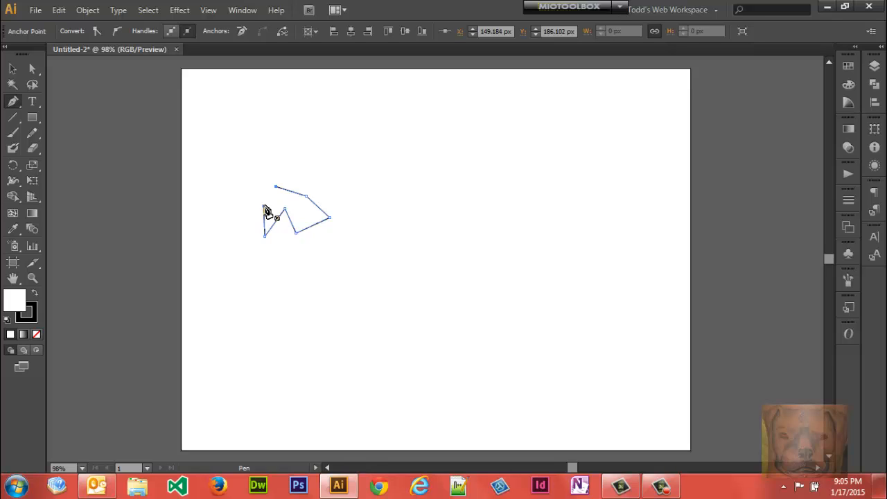
click(264, 207)
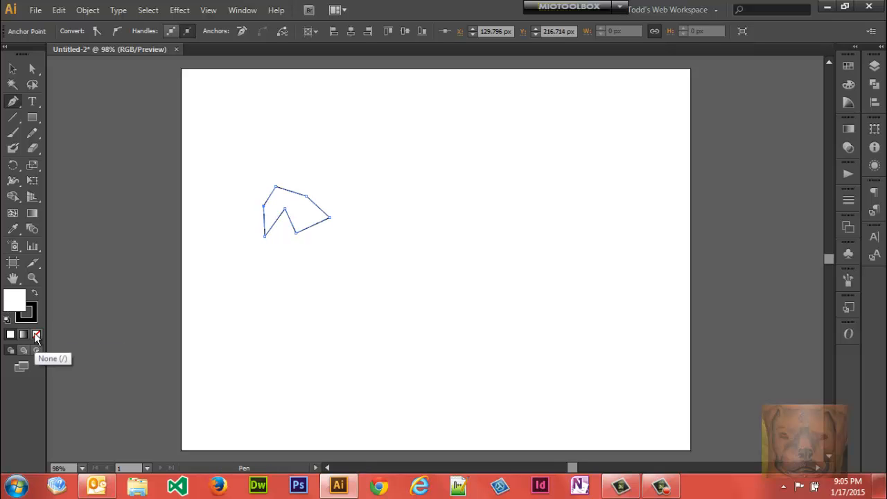
Fill the polygon with pink and reset its fill to None
double_click(20, 302)
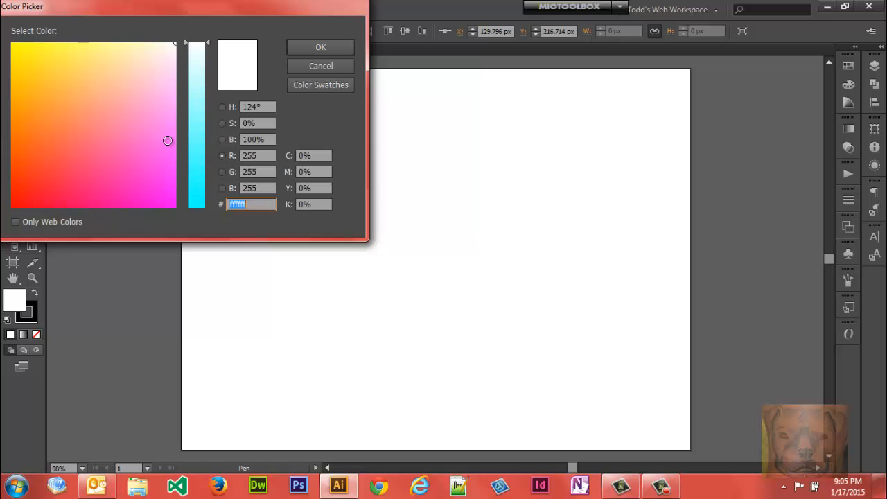
click(167, 140)
click(307, 47)
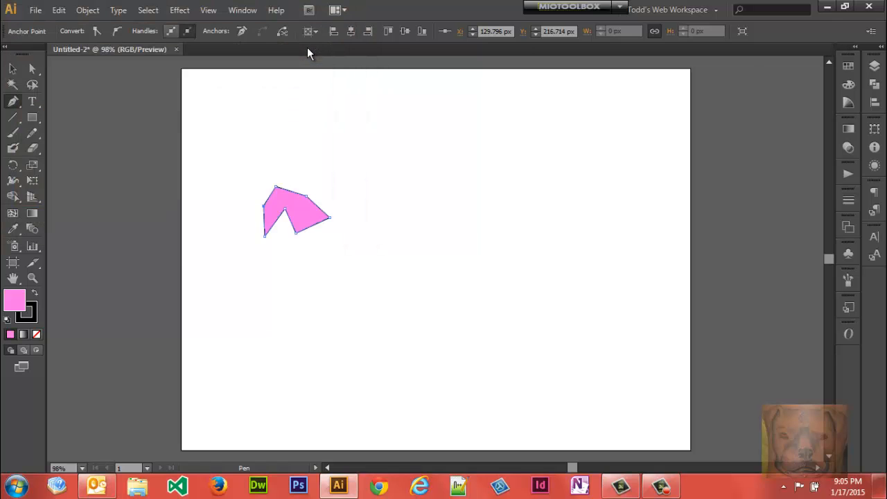
click(37, 335)
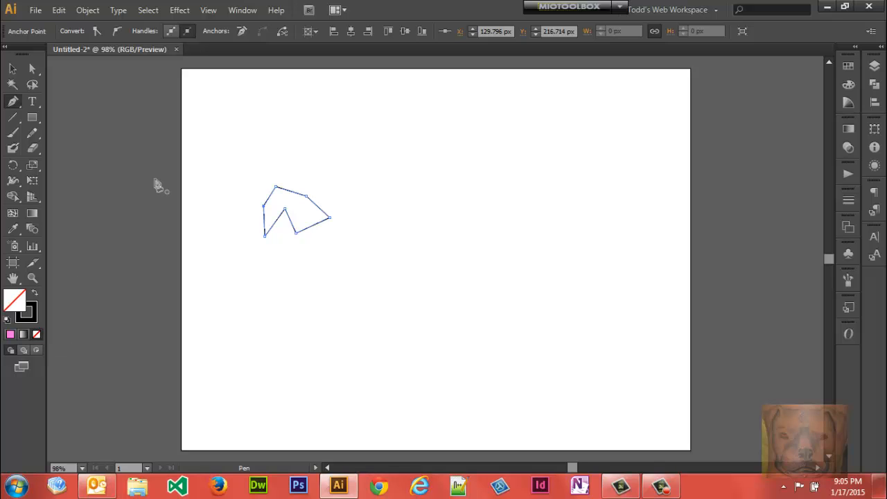
Delete the polygon from the artboard
click(11, 67)
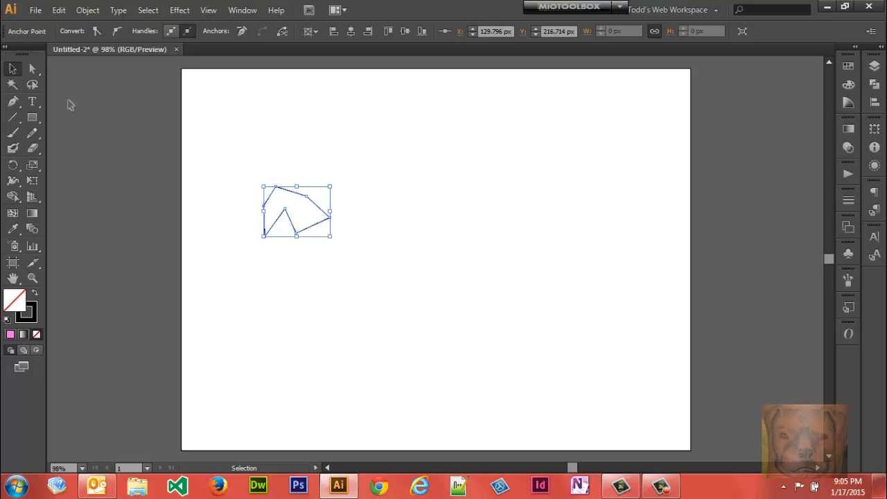
key(Delete)
key(Delete)
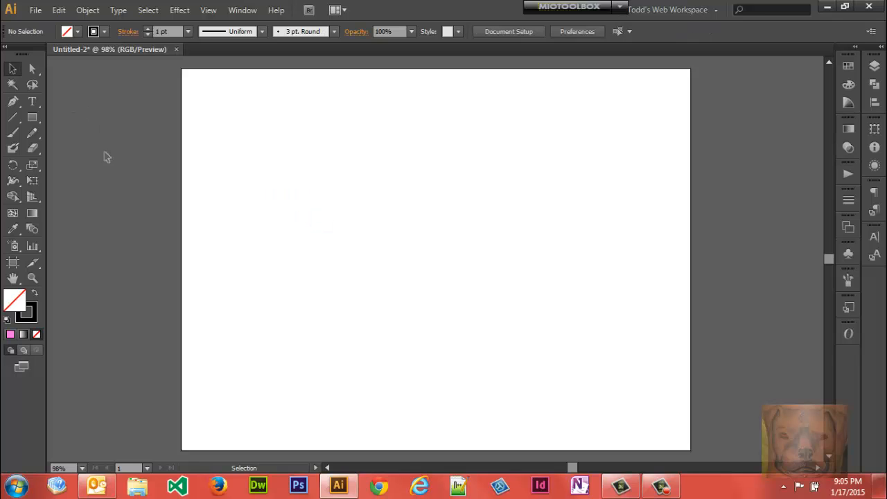
Draw an open two-point curve with the Pen tool, pulling the second anchor's handle down and right to bend the segment upward
click(13, 101)
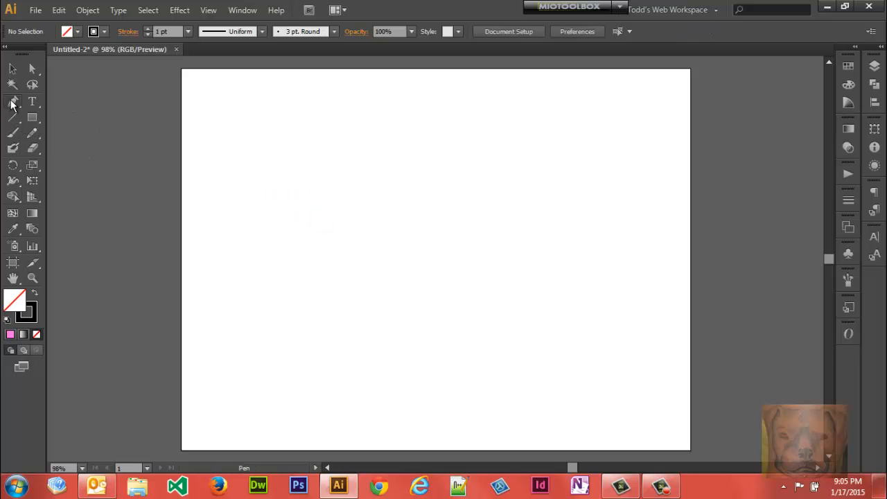
click(263, 253)
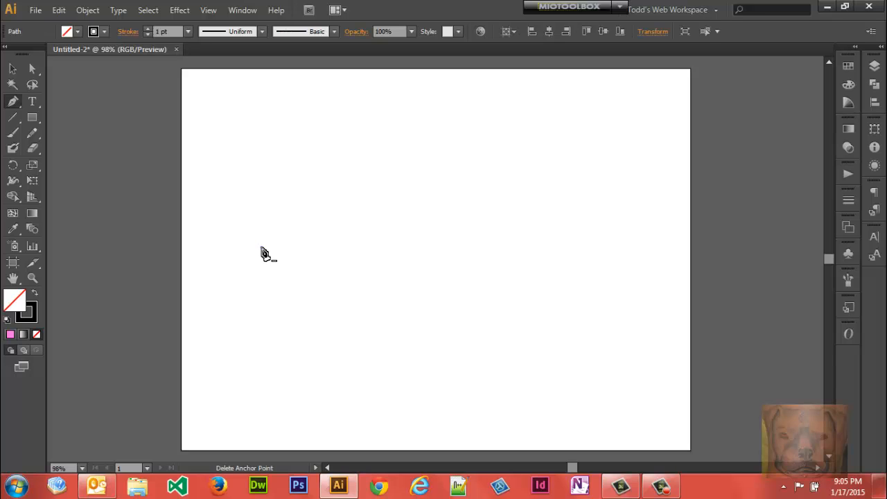
click(286, 222)
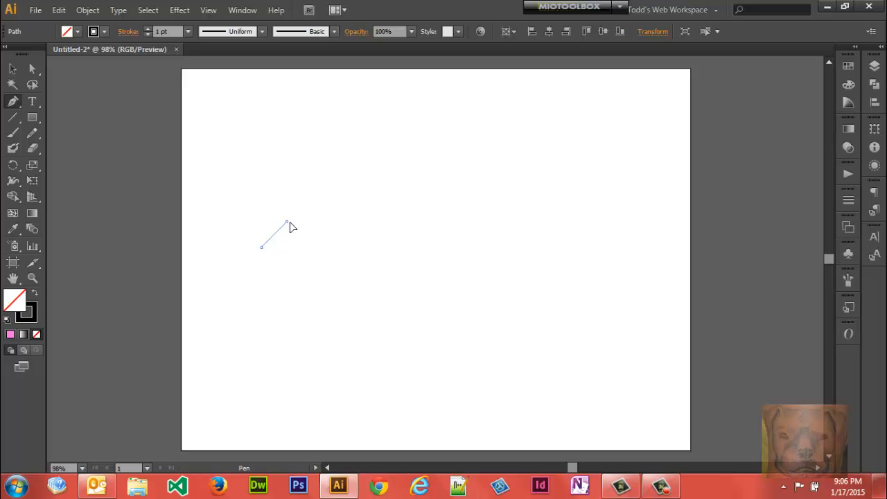
drag(289, 226, 334, 244)
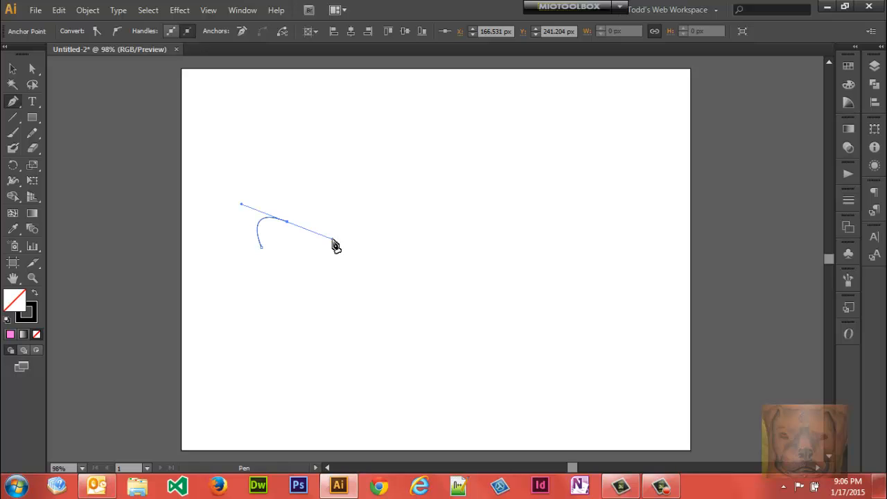
ctrl+click(321, 284)
click(321, 285)
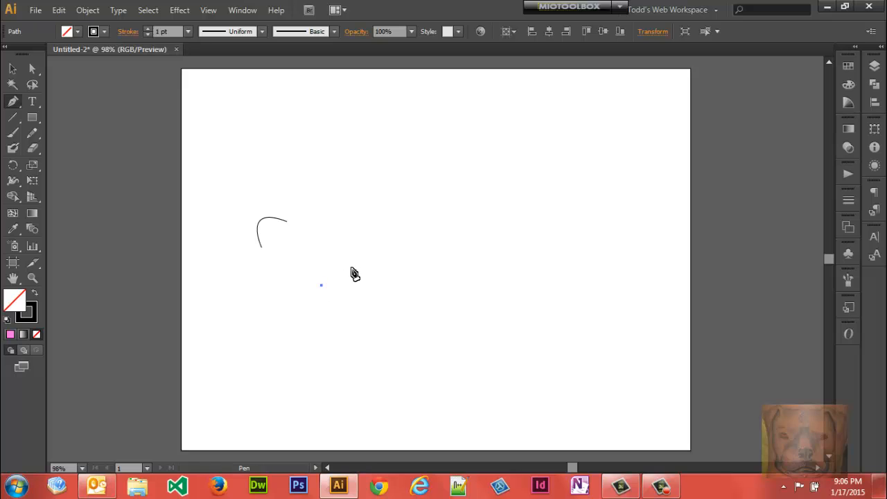
click(357, 264)
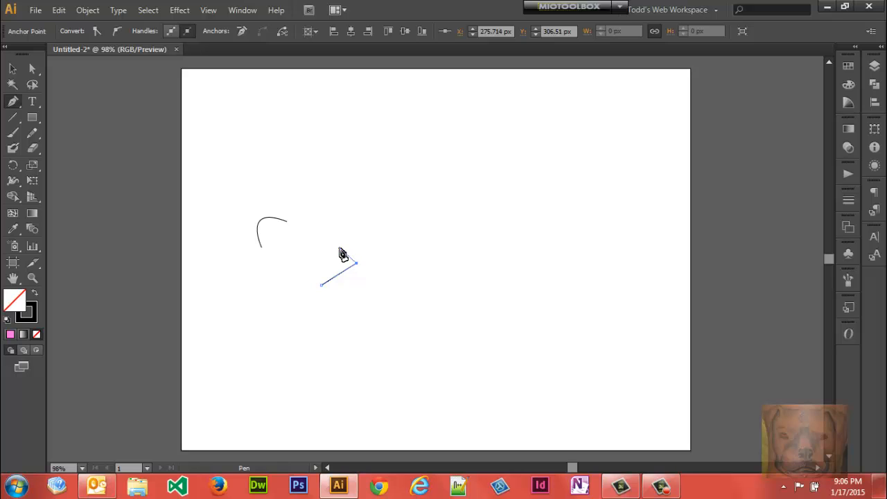
key(ctrl)
key(ctrl+z)
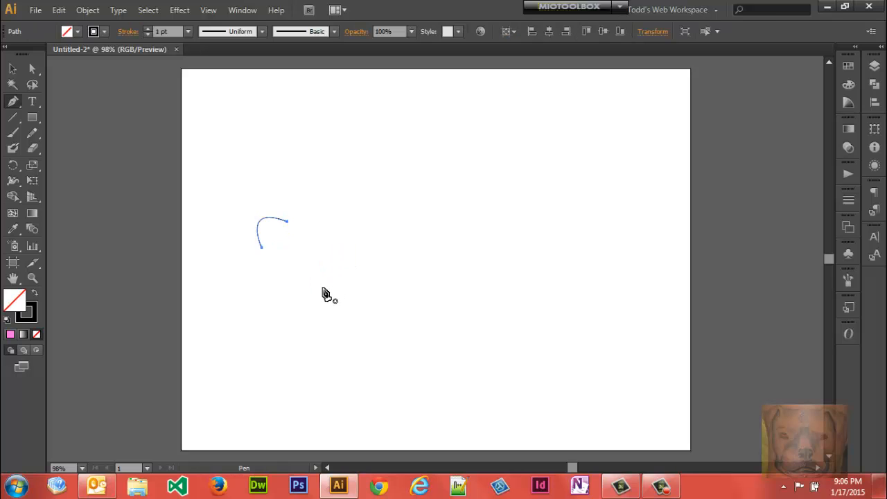
drag(307, 300, 338, 275)
key(ctrl+z)
Draw a separate two-point curve below and right of the first, bulging rightward, and end the path
click(337, 286)
drag(362, 265, 313, 242)
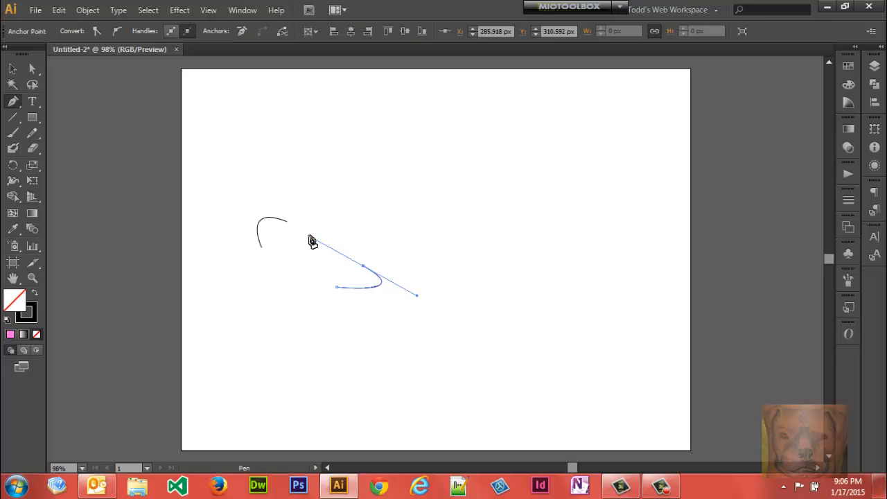
ctrl+click(333, 208)
Draw a three-point S-shaped path above the second curve, arching over the first segment and dipping under the second
click(332, 205)
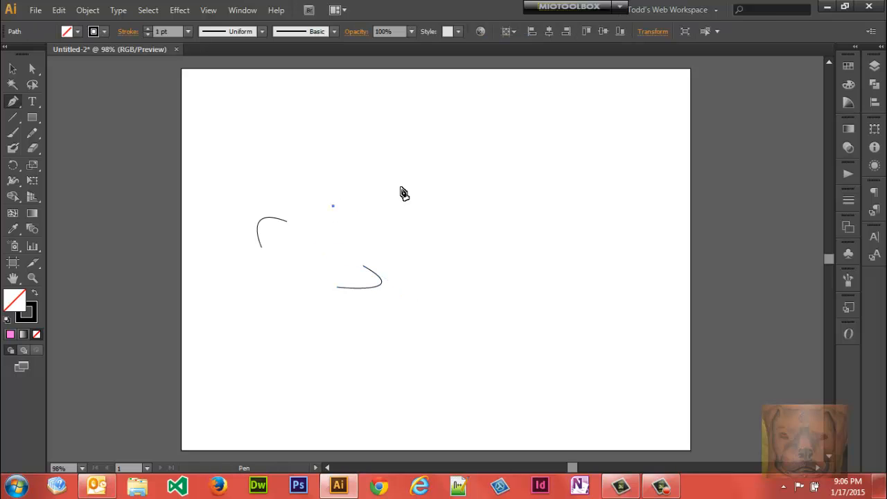
drag(372, 196, 415, 230)
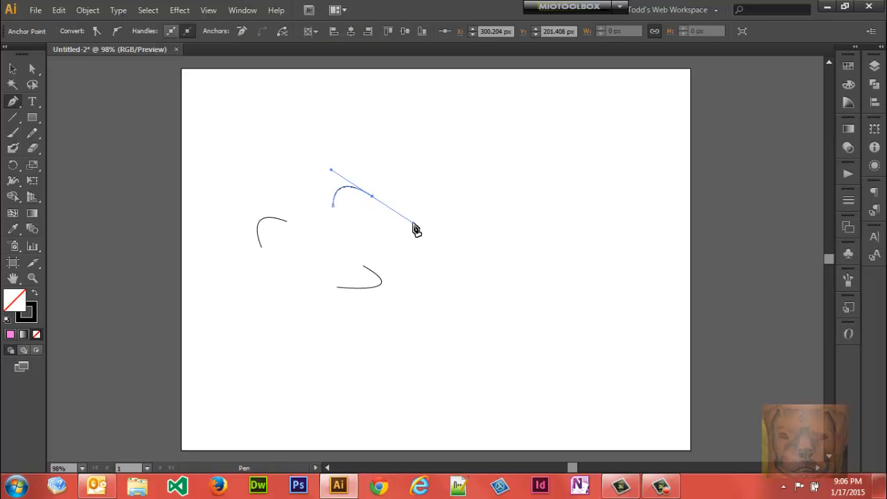
click(415, 180)
drag(414, 180, 405, 164)
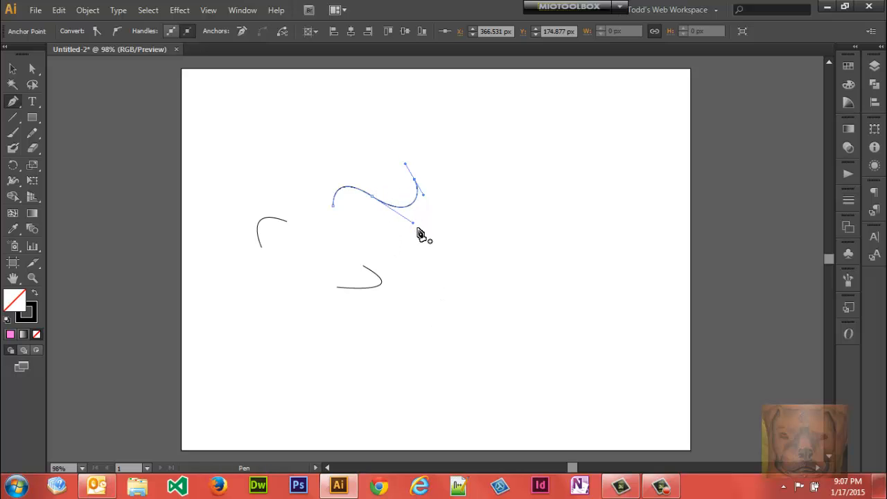
click(441, 271)
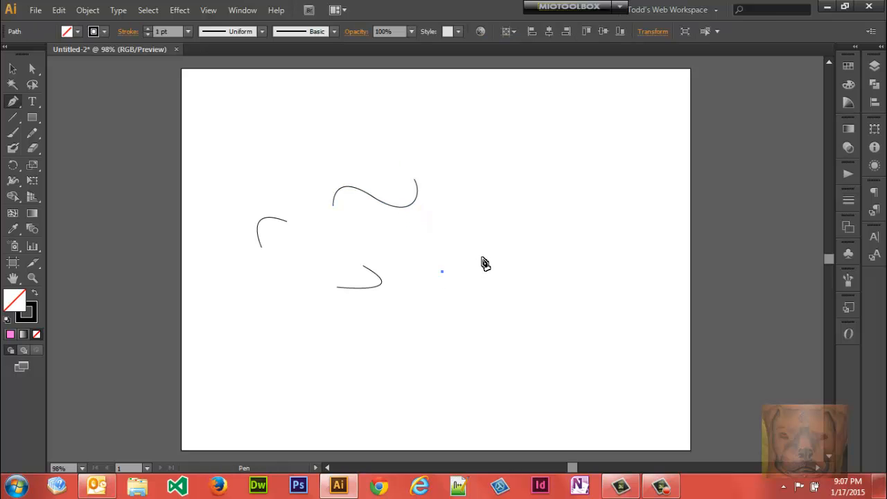
drag(482, 258, 462, 219)
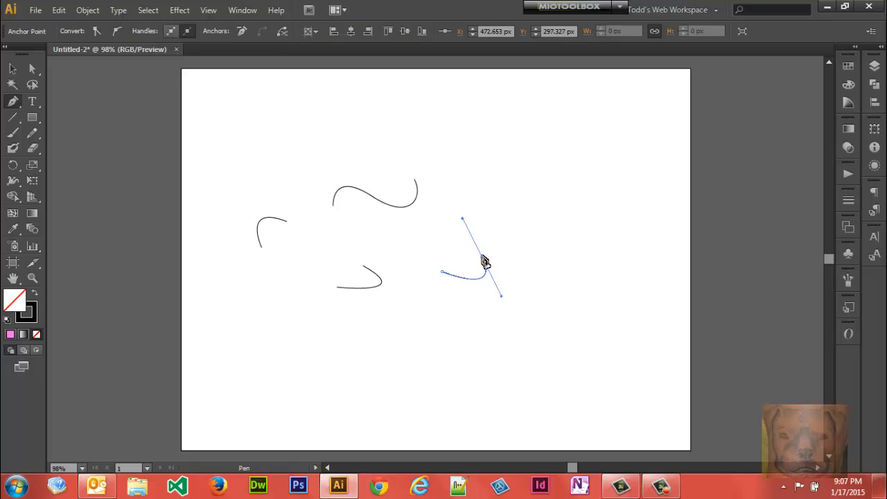
click(484, 259)
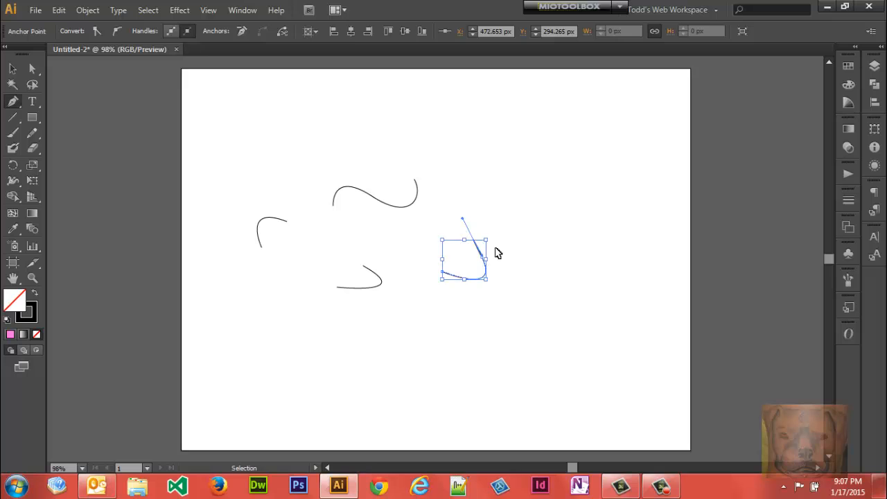
key(ctrl+z)
key(ctrl+z)
key(ctrl+z)
key(ctrl+z)
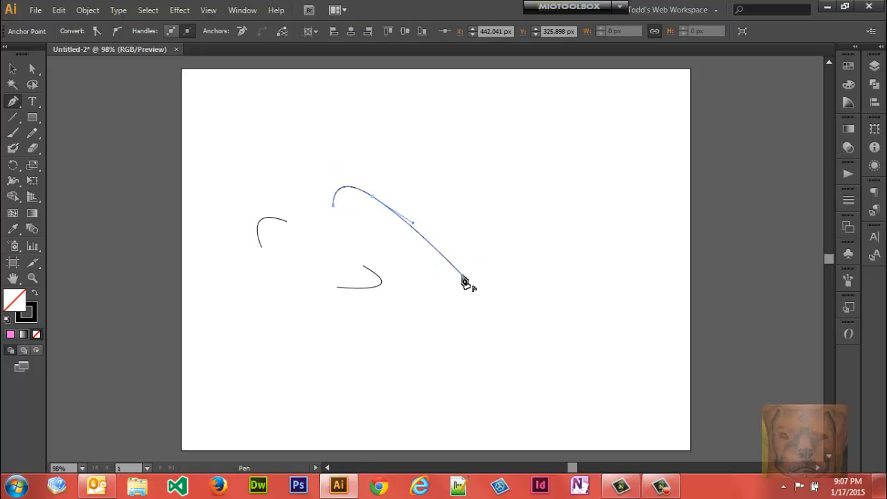
Draw a separate three-point path above the long curve, with both segments bulging rightward and a sharp corner at the middle anchor
ctrl+click(461, 277)
click(427, 178)
drag(462, 159, 427, 122)
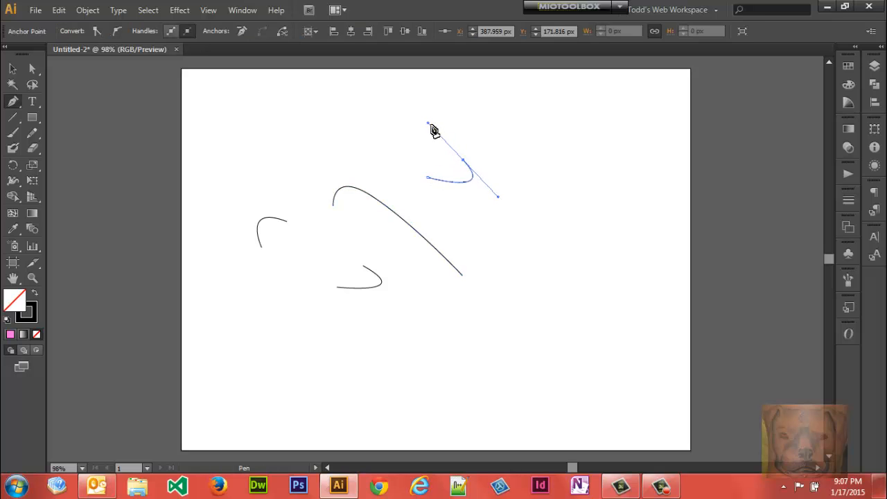
click(463, 160)
drag(493, 128, 444, 107)
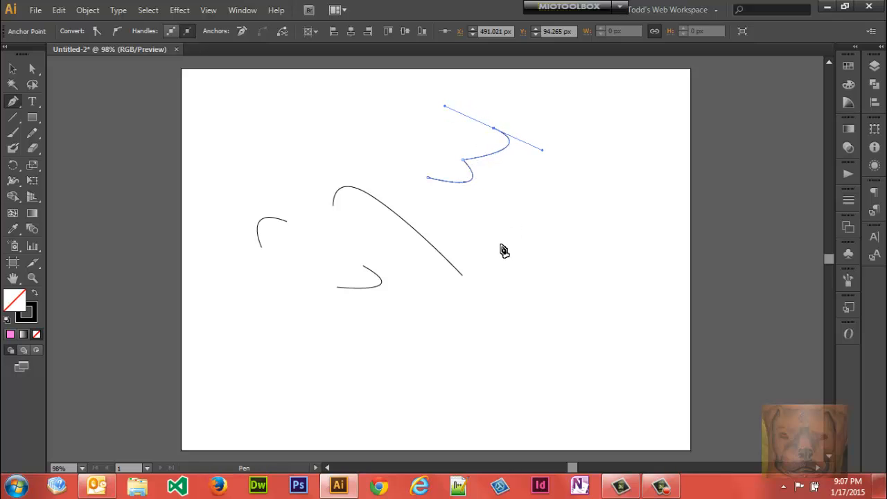
Draw a separate three-point wavy path below the cornered one, keeping the middle anchor smooth by pulling handles up and left
ctrl+click(479, 250)
click(478, 248)
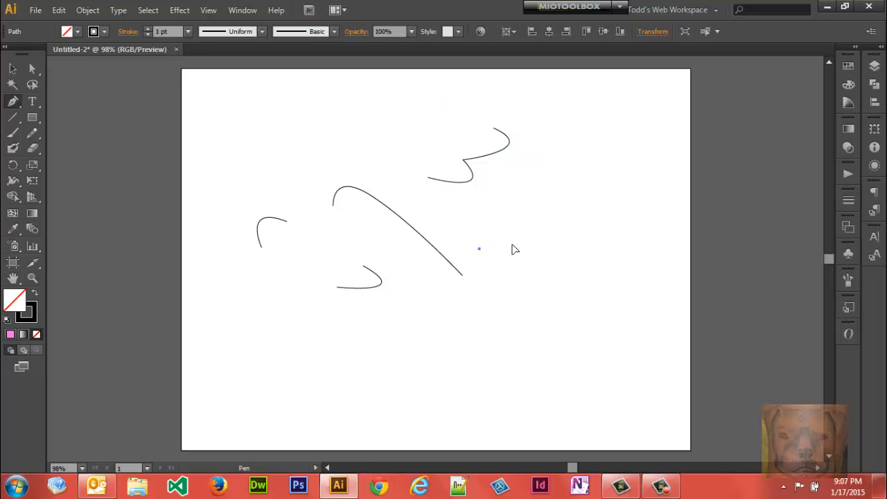
drag(512, 244, 491, 215)
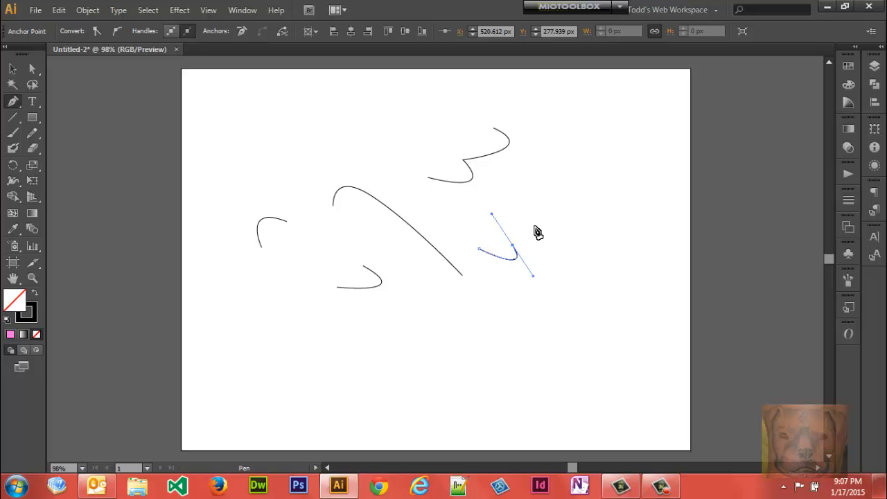
drag(537, 229, 522, 201)
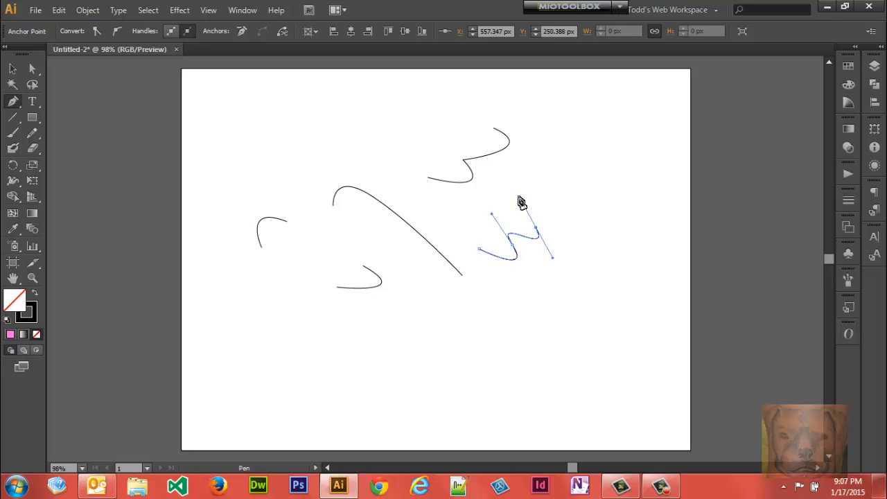
Draw a three-point curve near the artboard's lower edge and swing its end anchor's handle to vertical, forming an upright S shape
click(393, 380)
drag(423, 366, 387, 363)
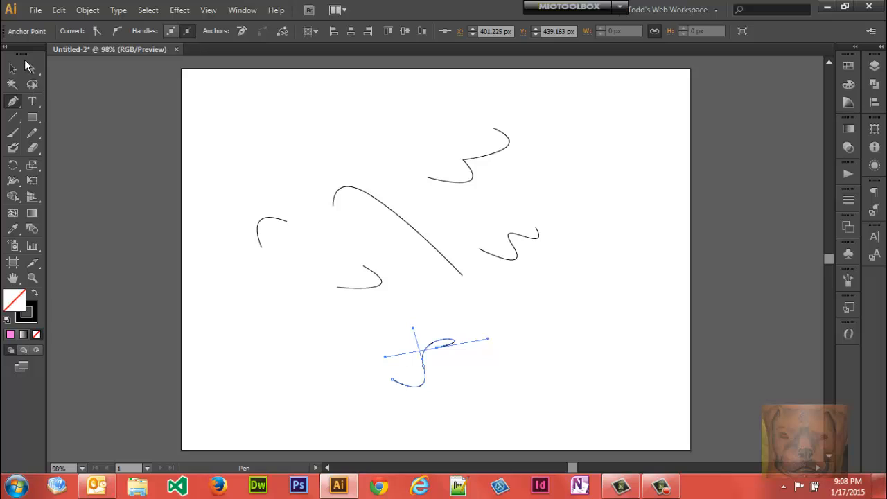
click(31, 69)
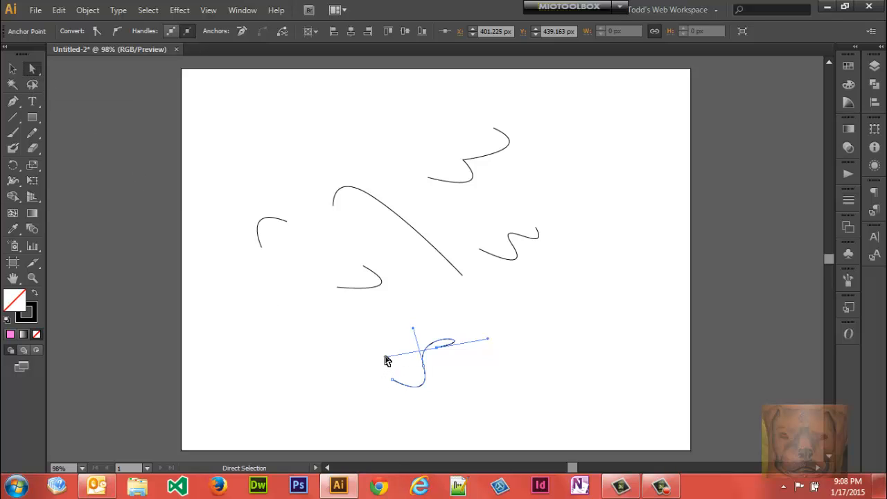
drag(385, 356, 438, 405)
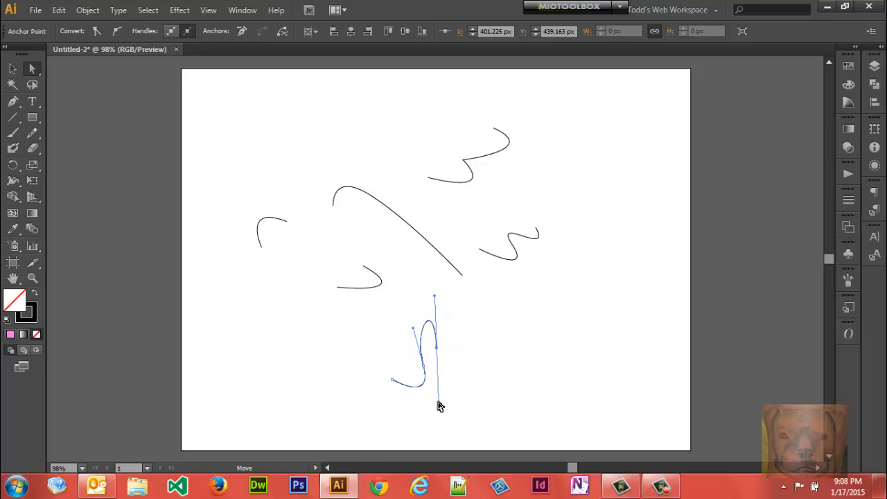
key(Return)
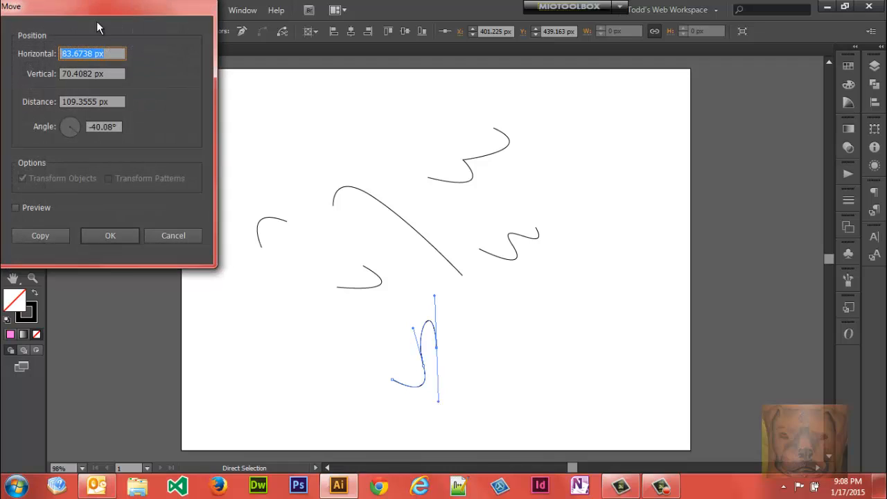
click(161, 237)
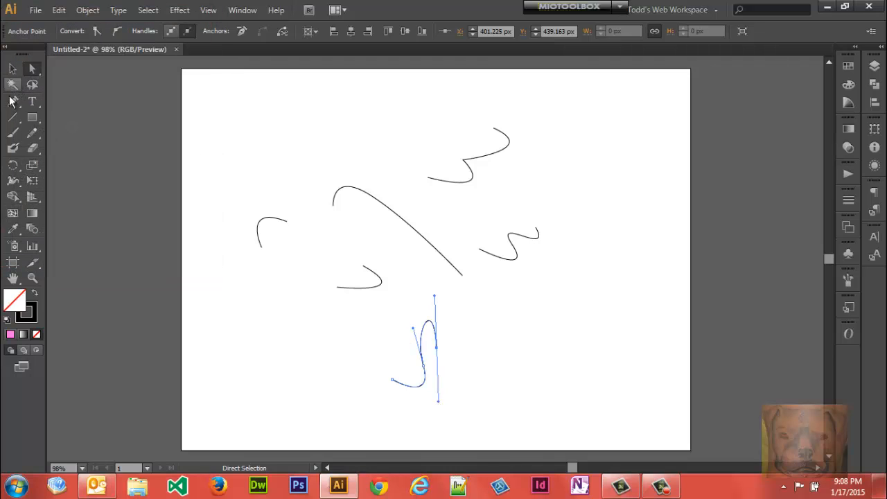
Draw a three-point Pen path right of the upright S shape and undo its last segment
click(12, 101)
click(490, 353)
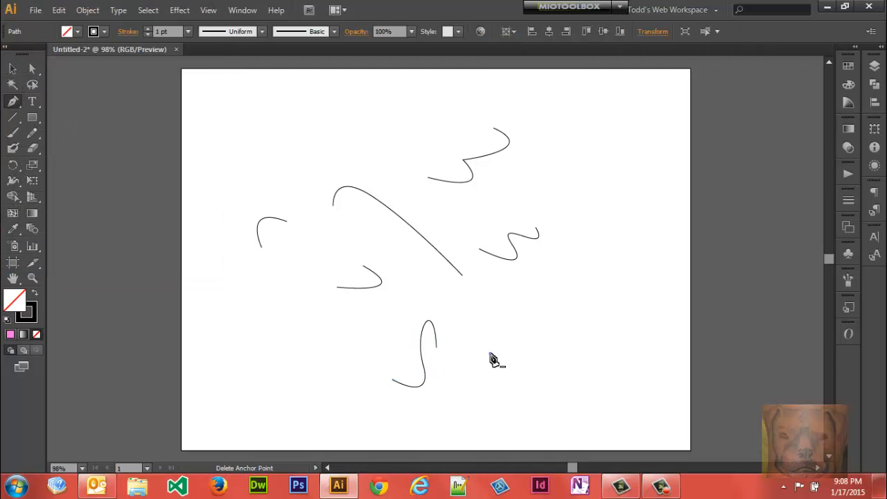
drag(524, 343, 561, 362)
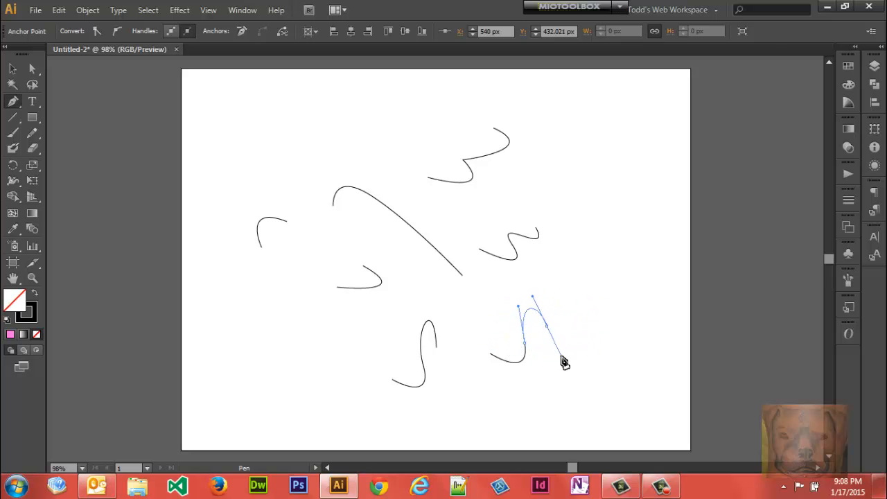
key(ctrl+z)
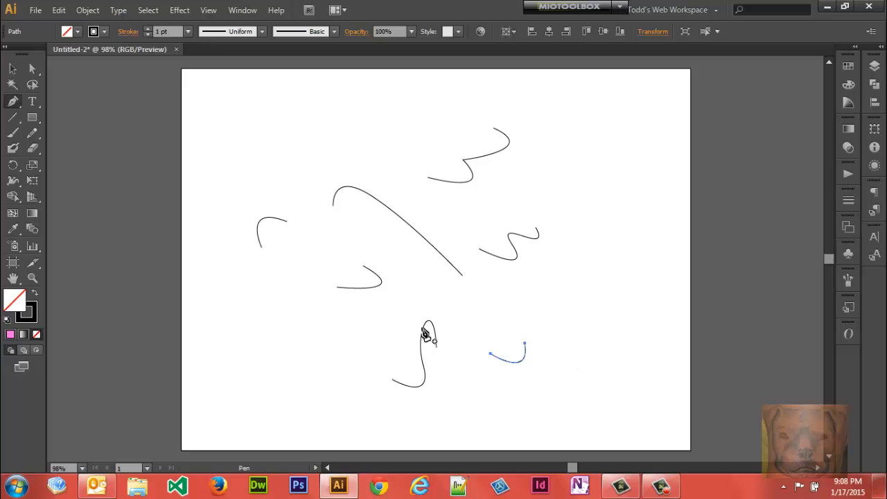
Delete all the practice curves from the artboard
click(12, 68)
drag(205, 121, 618, 397)
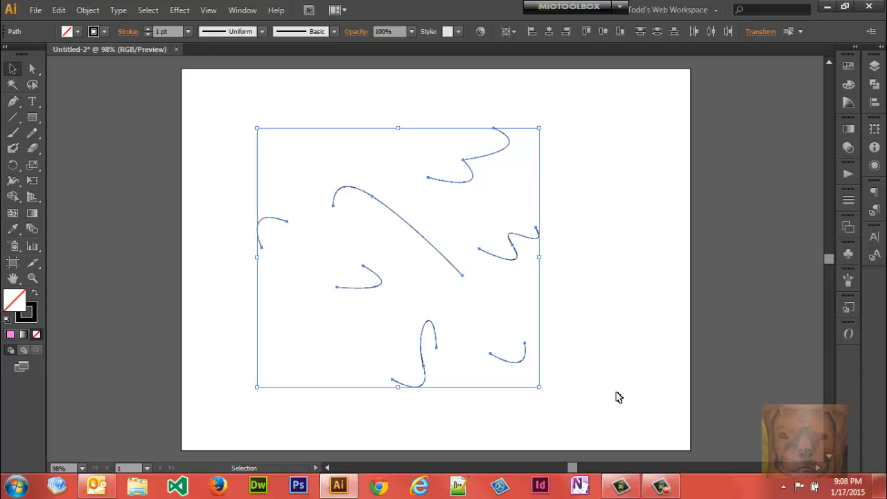
key(Delete)
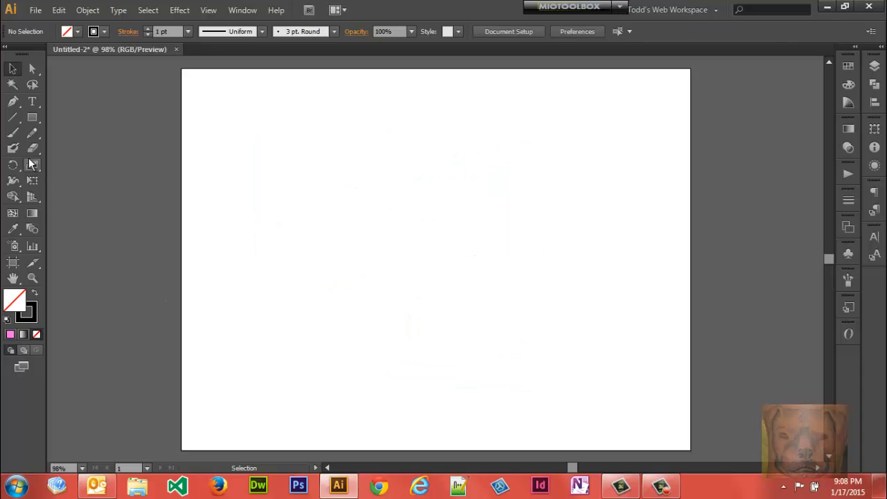
Draw two separate two-point curves side by side with the Pen tool, the first dipping downward and the second arching upward
click(13, 102)
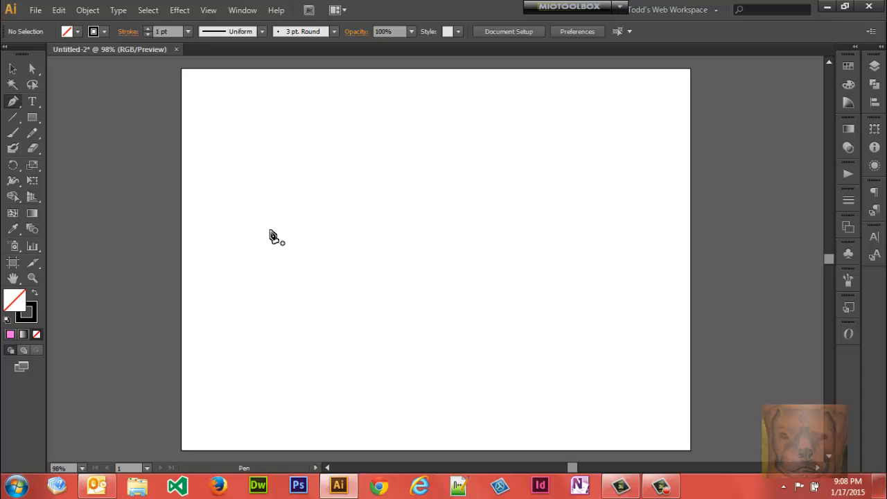
click(268, 229)
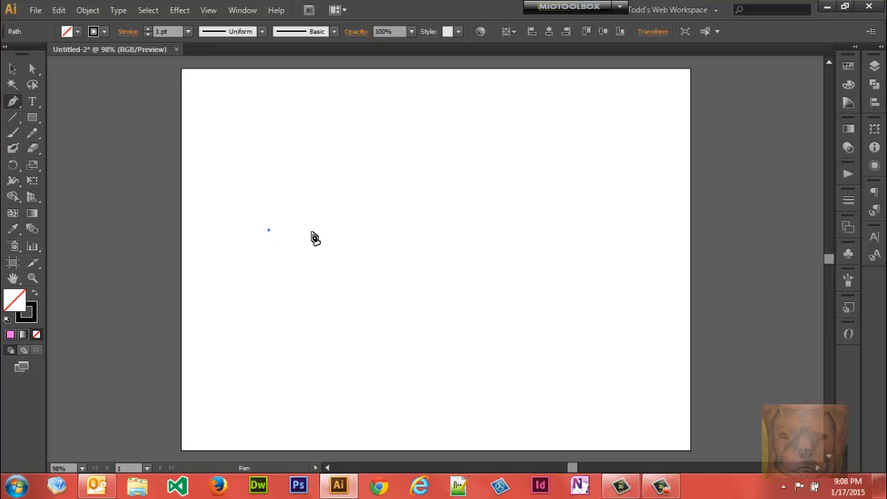
drag(311, 229, 336, 185)
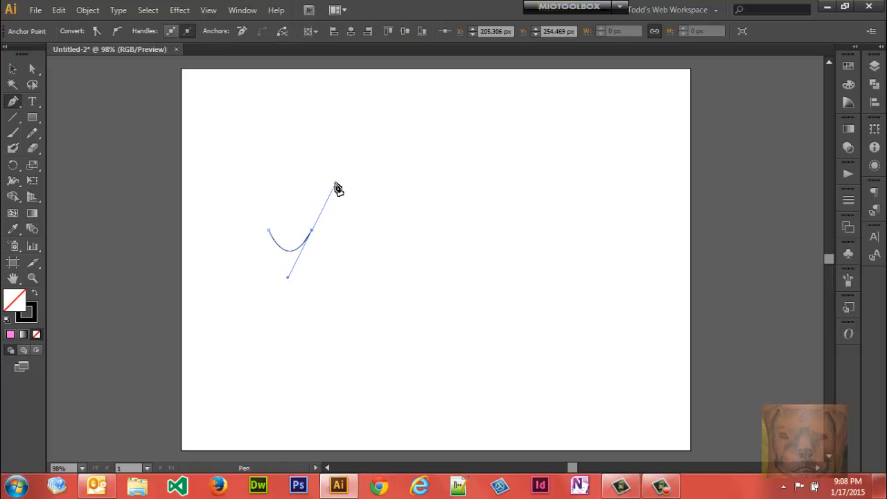
click(347, 226)
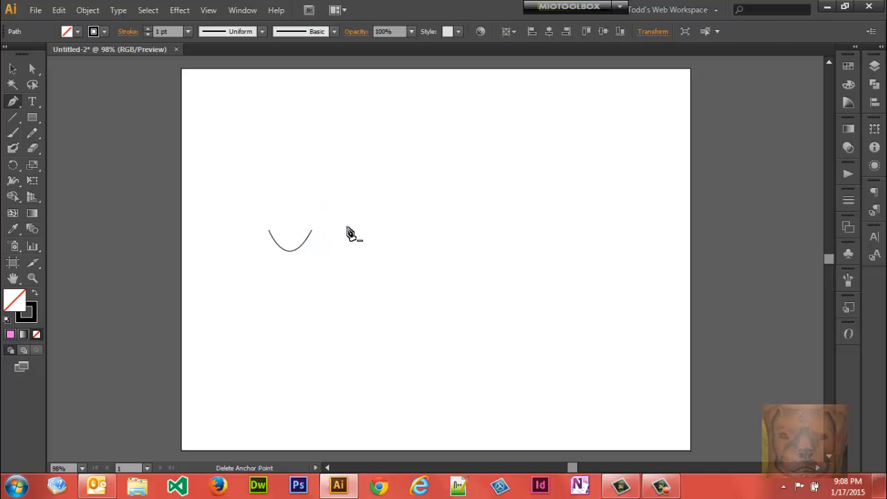
mouse_move(404, 226)
mouse_down()
mouse_move(418, 271)
mouse_move(404, 277)
mouse_move(433, 265)
mouse_move(441, 293)
mouse_up()
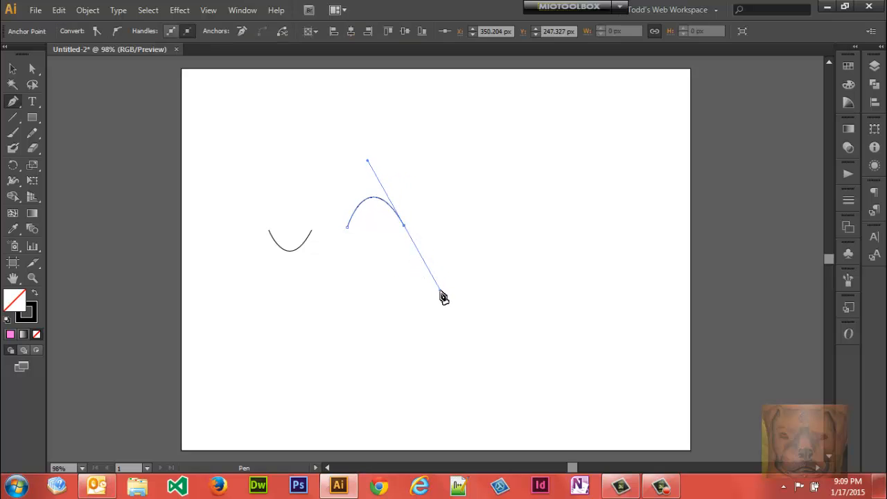
Draw two more separate two-point curves to the right of the arch, the first bulging left and the second bulging right
click(488, 215)
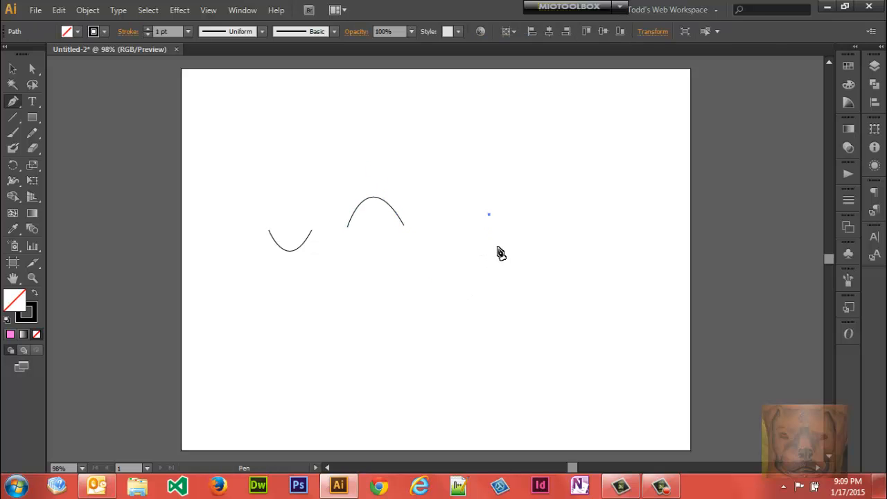
drag(492, 258, 562, 282)
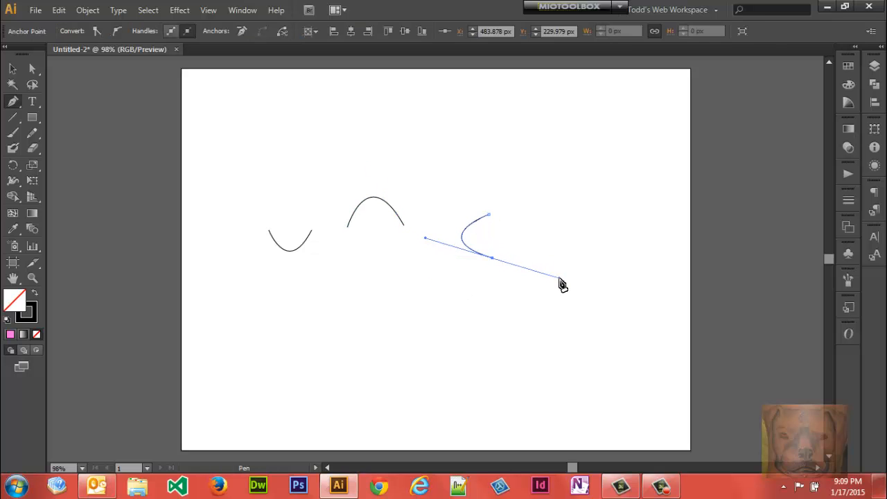
click(562, 216)
drag(567, 248, 523, 272)
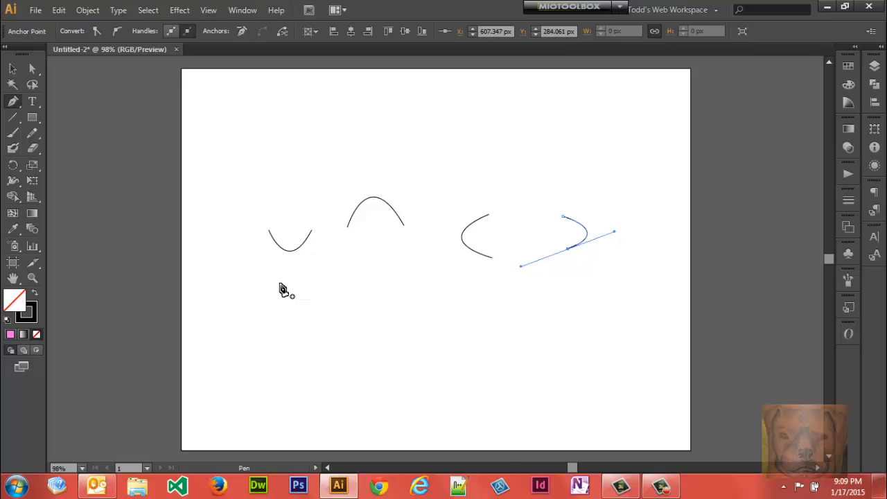
Draw a two-point S-curve below the dipping curve, pulling the first anchor's handle straight down and the second's down and right
click(248, 317)
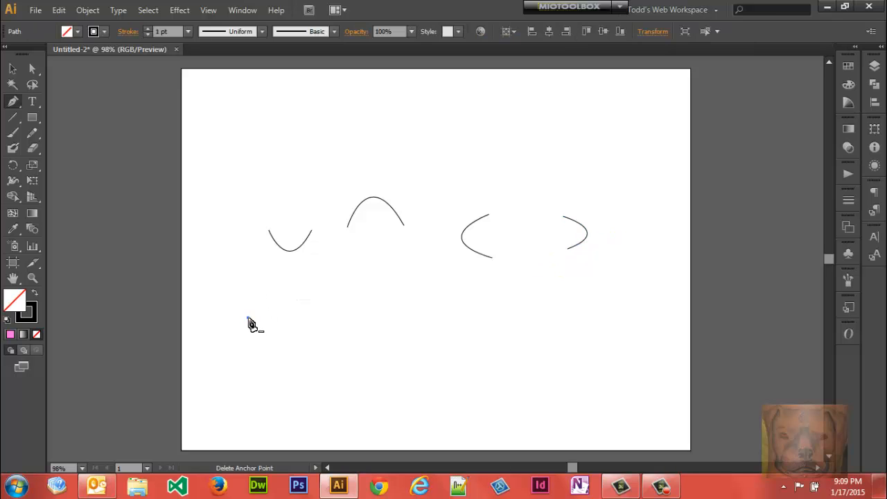
click(248, 319)
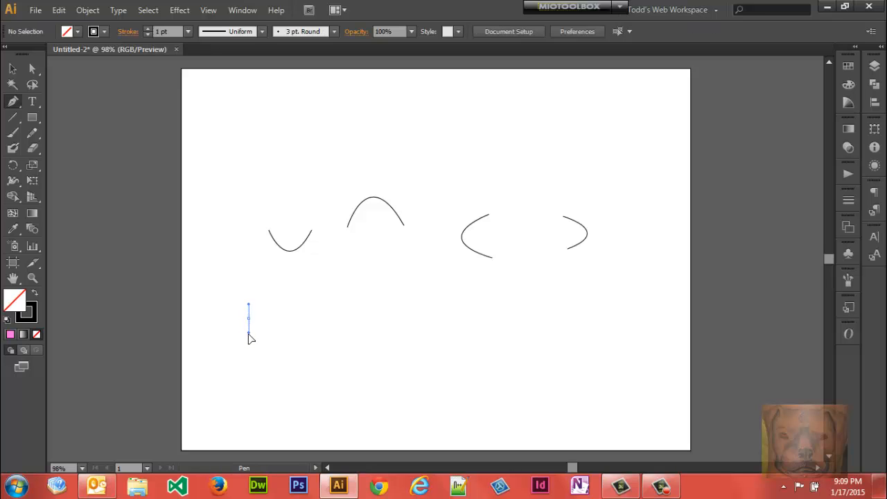
click(249, 342)
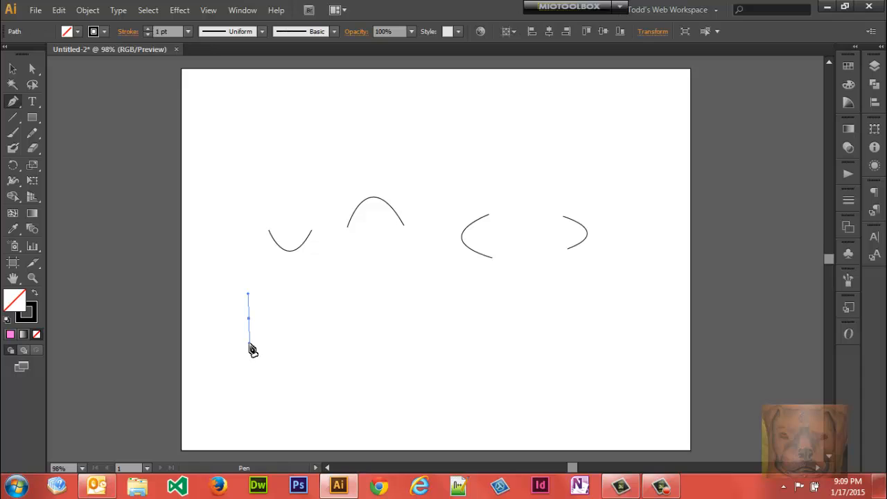
click(290, 314)
drag(292, 319, 302, 334)
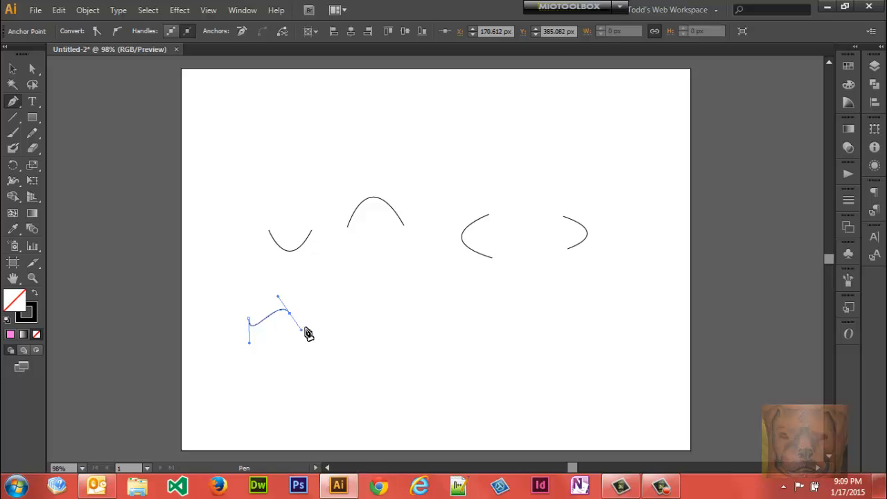
Draw a separate three-point wave right of the small S-curve, arching over its first segment and dipping under the second
ctrl+click(364, 326)
click(363, 326)
drag(403, 314, 444, 339)
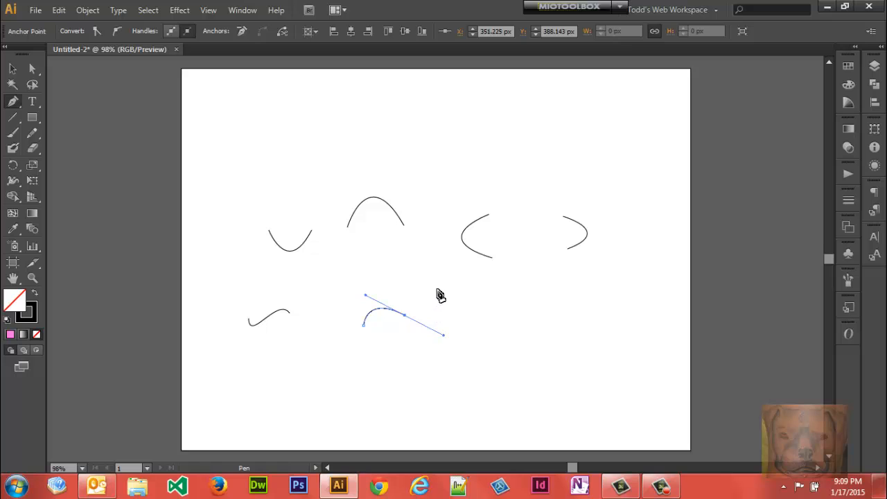
drag(437, 294, 439, 274)
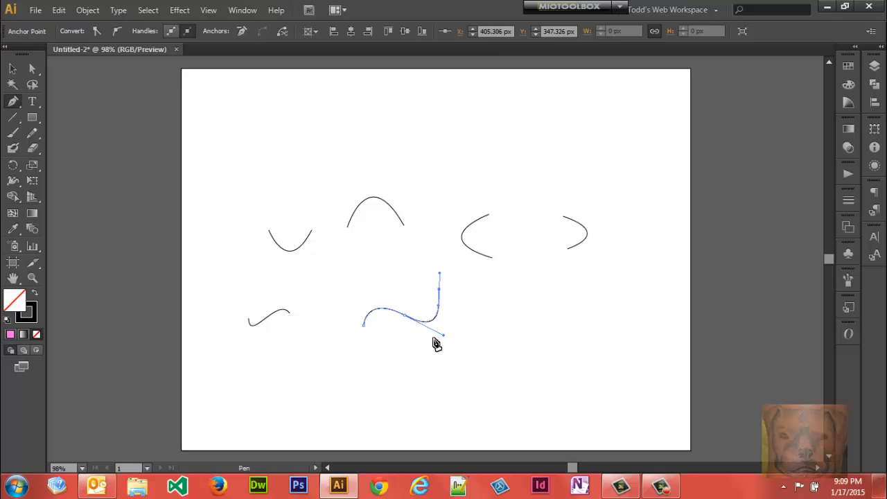
Delete all the practice curves from the artboard
click(11, 70)
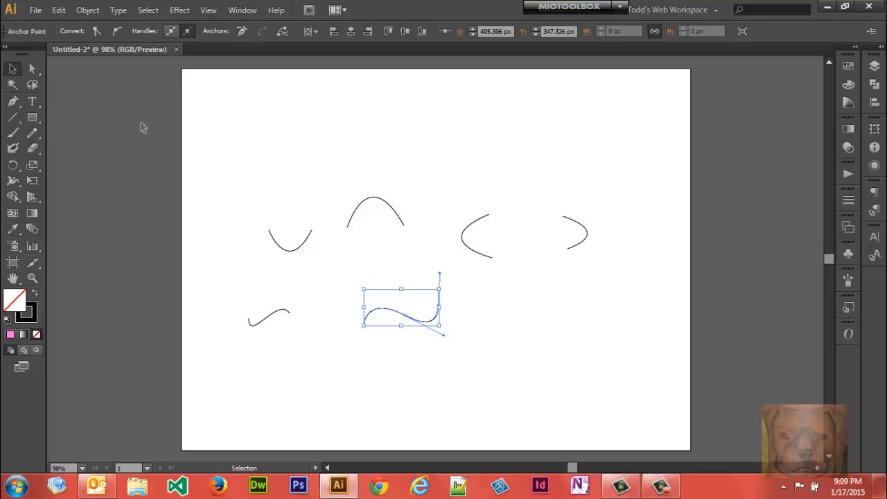
drag(212, 147, 617, 367)
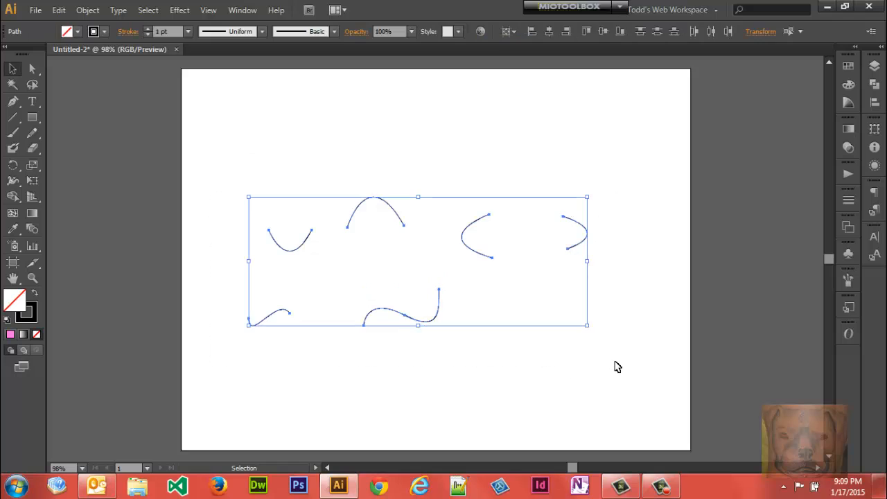
key(Delete)
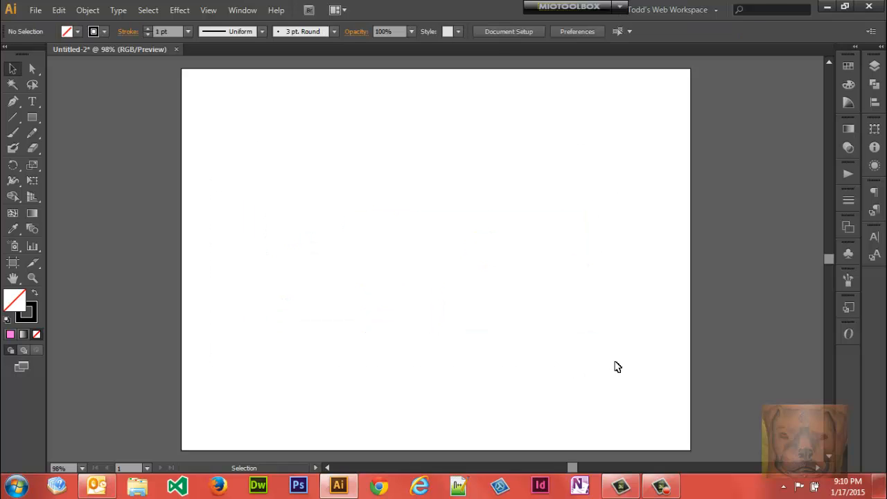
Draw a closed four-sided shape from straight segments with the Pen tool and fill it with the pink colour ff72e7
click(13, 101)
click(257, 221)
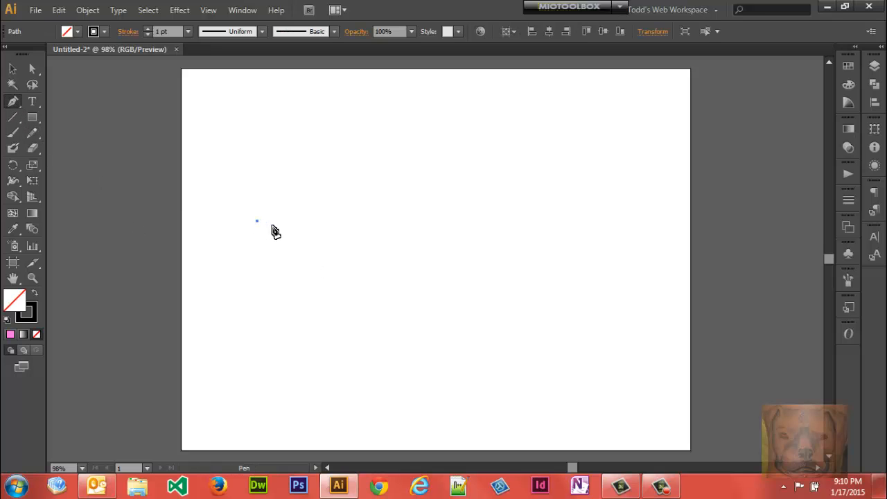
click(324, 266)
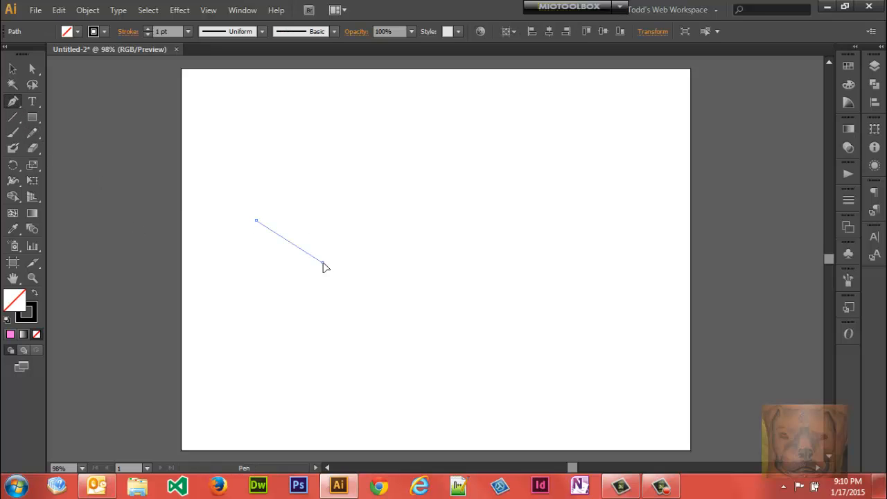
click(430, 246)
click(438, 185)
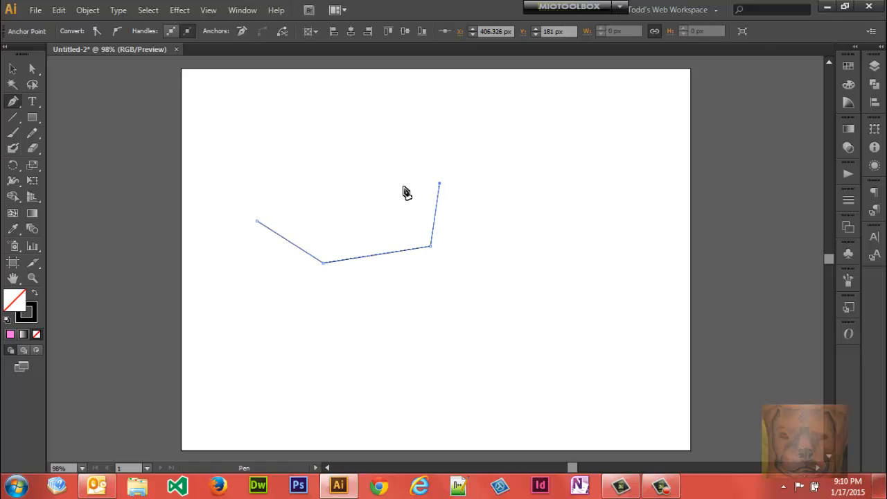
click(256, 223)
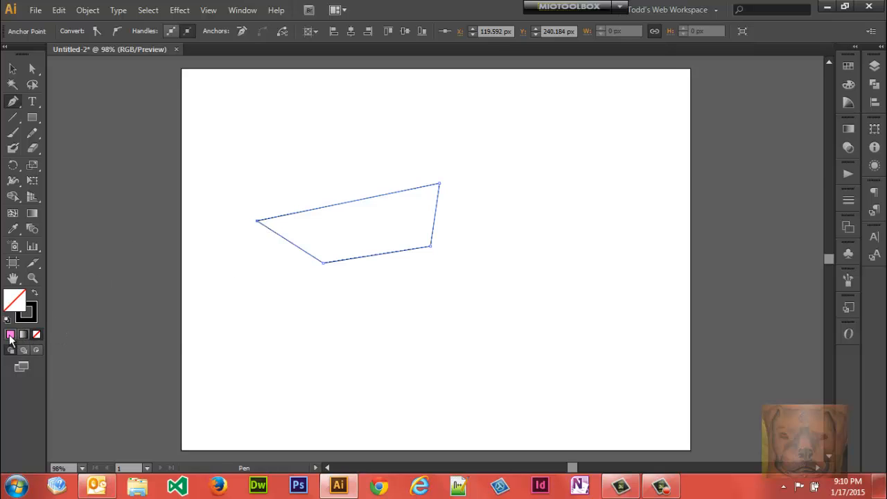
click(10, 336)
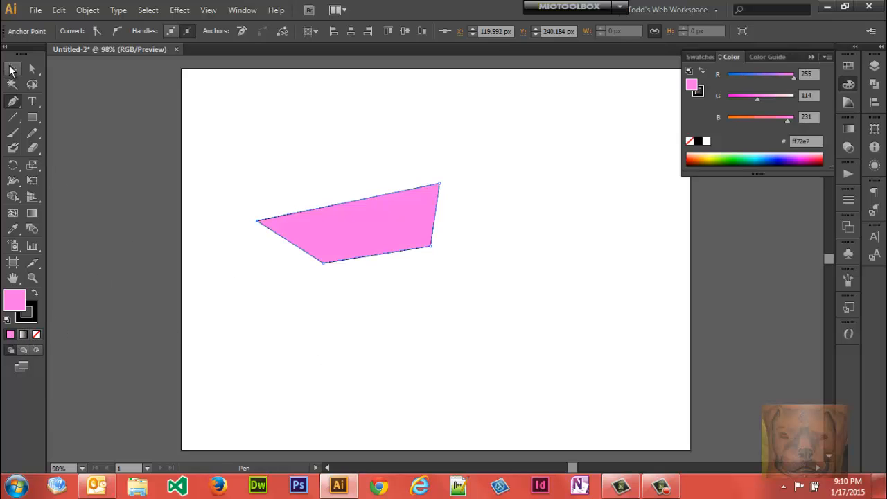
click(11, 69)
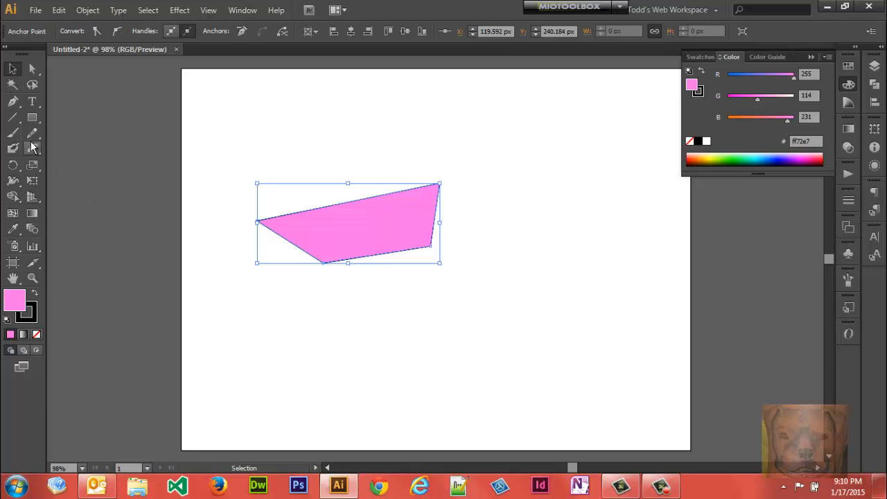
Draw an open three-point path of two straight segments below the four-sided shape, leaving the triangle's third side unclosed
click(12, 101)
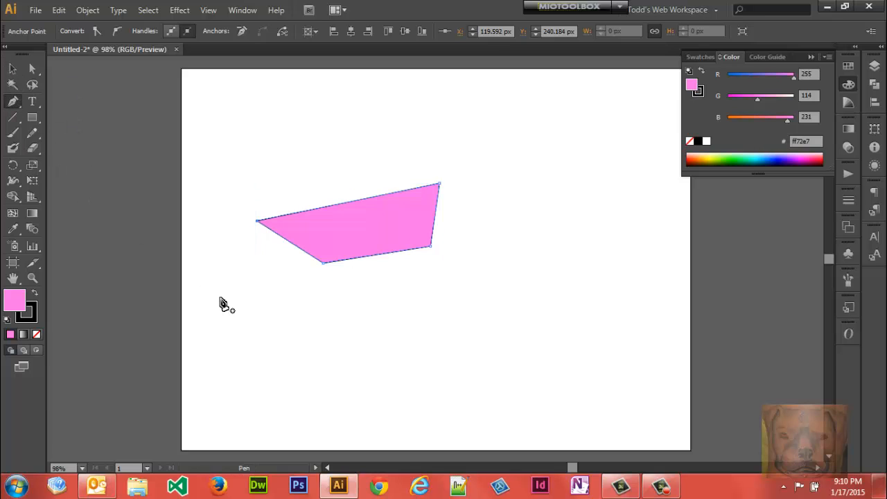
click(277, 342)
click(396, 338)
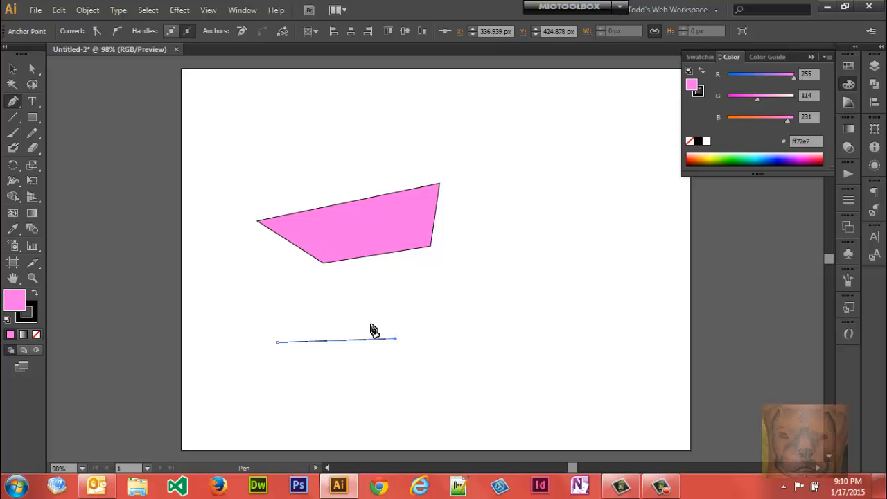
click(299, 290)
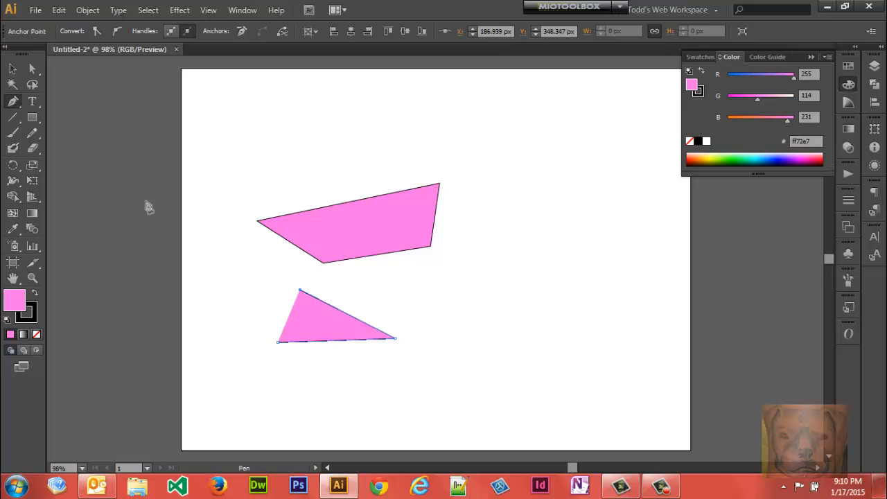
Deselect the open triangle path, and delete both pink shapes from the artboard
click(12, 68)
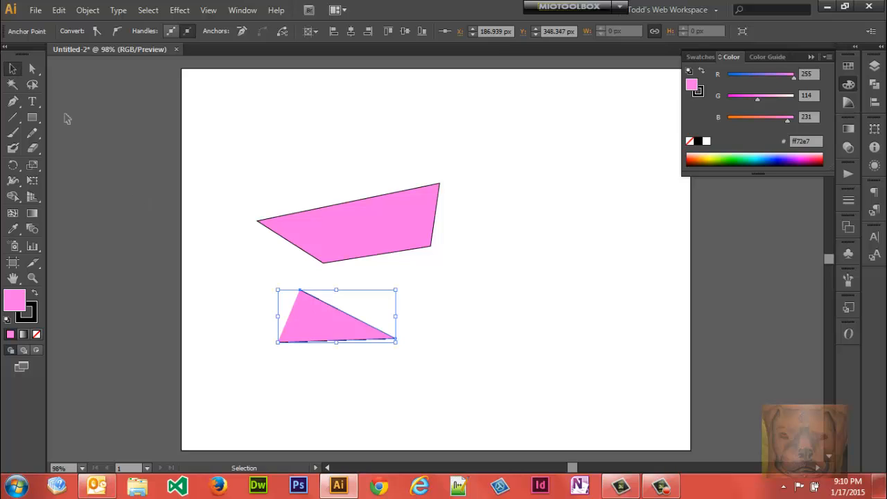
click(185, 167)
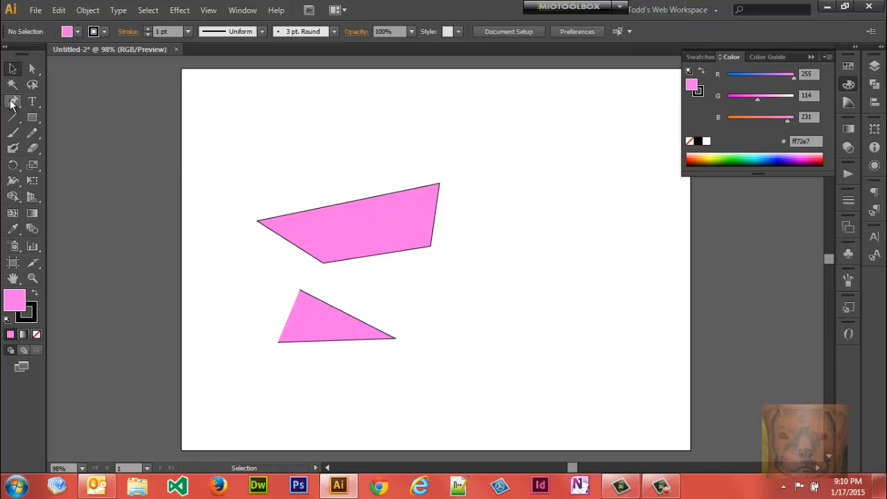
drag(214, 165, 485, 361)
key(Delete)
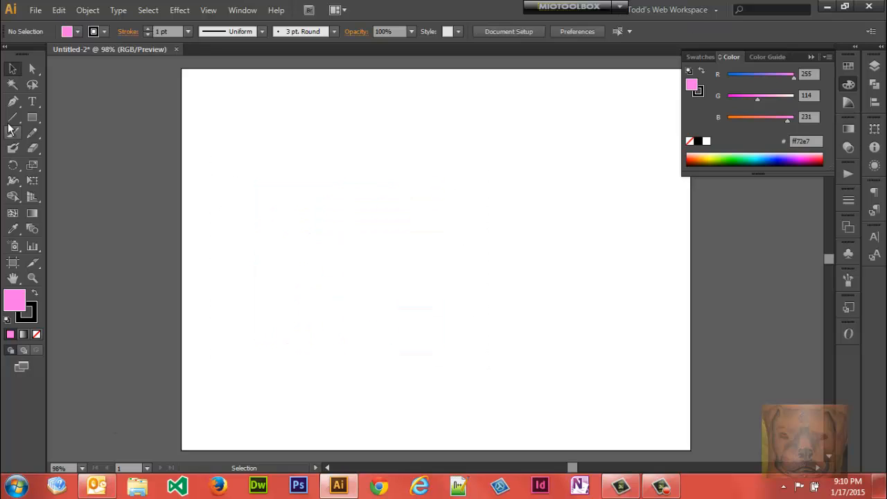
Draw a three-point path with a straight vertical segment followed by a curve bulging right, and remove its fill
click(13, 101)
click(242, 203)
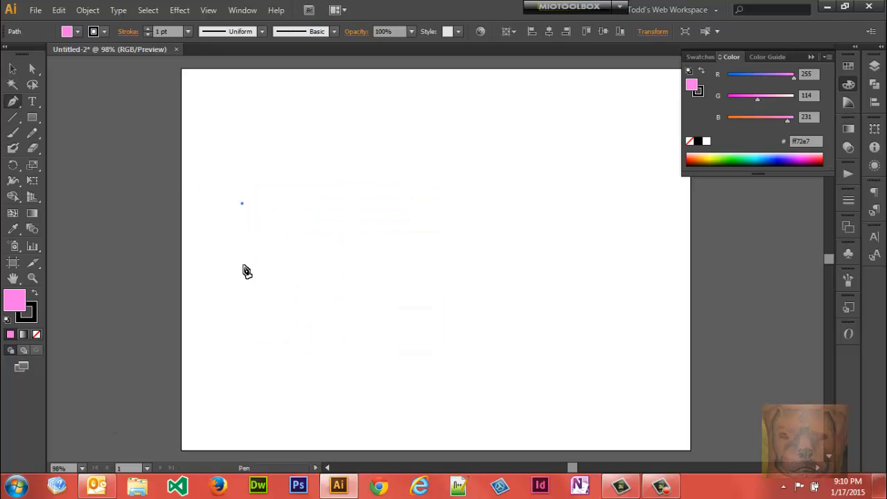
click(243, 265)
drag(275, 209, 238, 199)
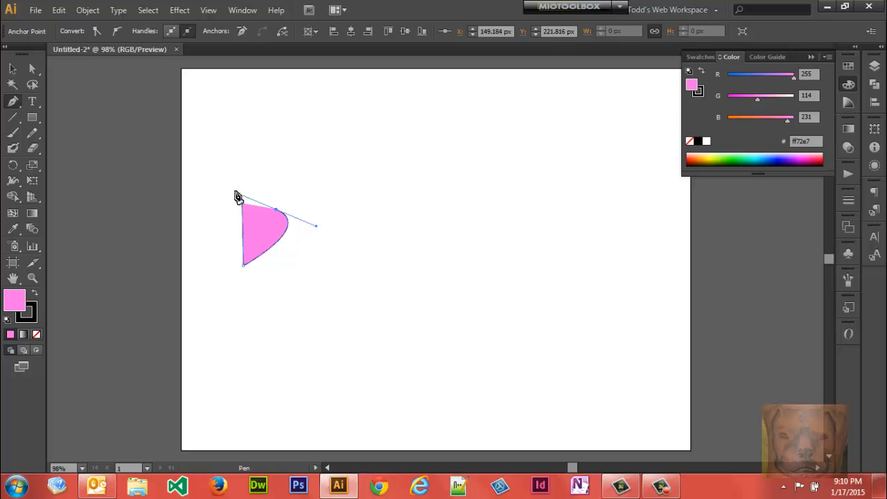
click(37, 335)
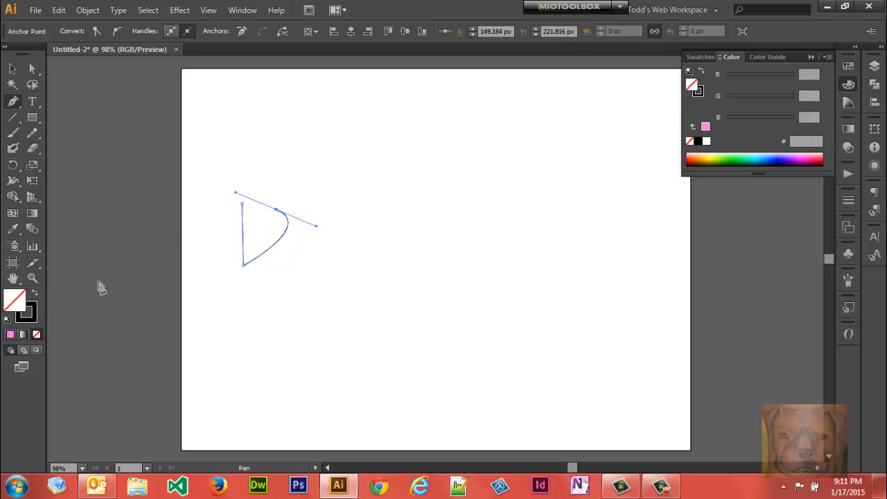
click(286, 174)
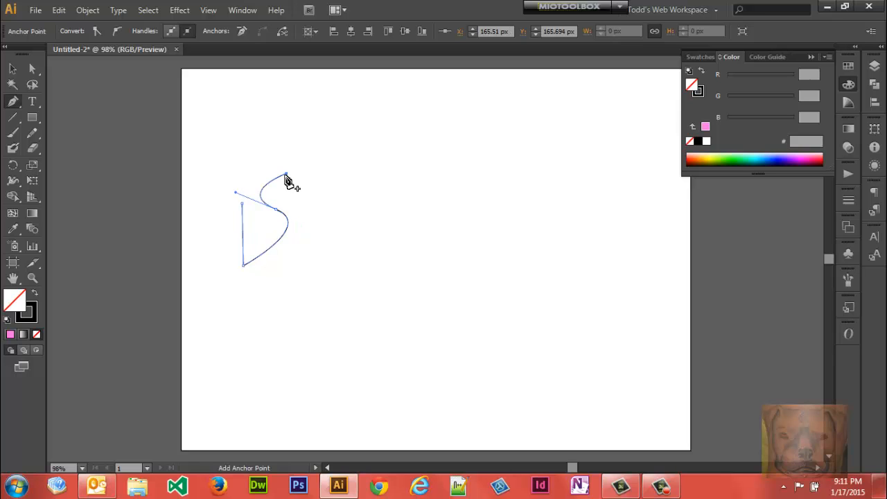
key(ctrl)
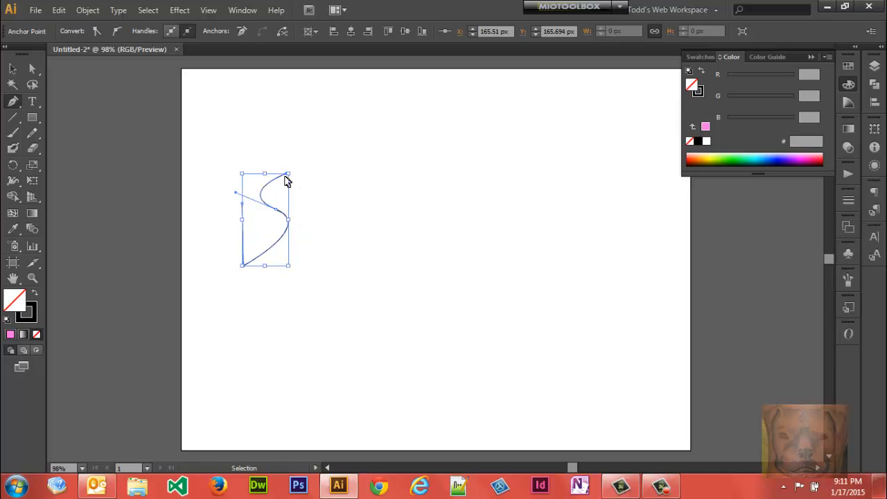
key(ctrl+z)
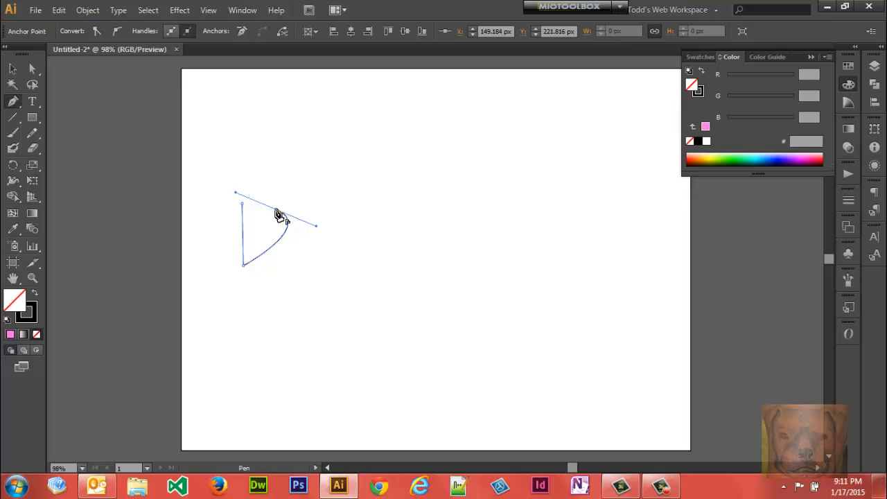
Retract the last anchor's outgoing handle and continue the path with a short straight segment followed by an upward-arching curve
click(275, 209)
click(285, 179)
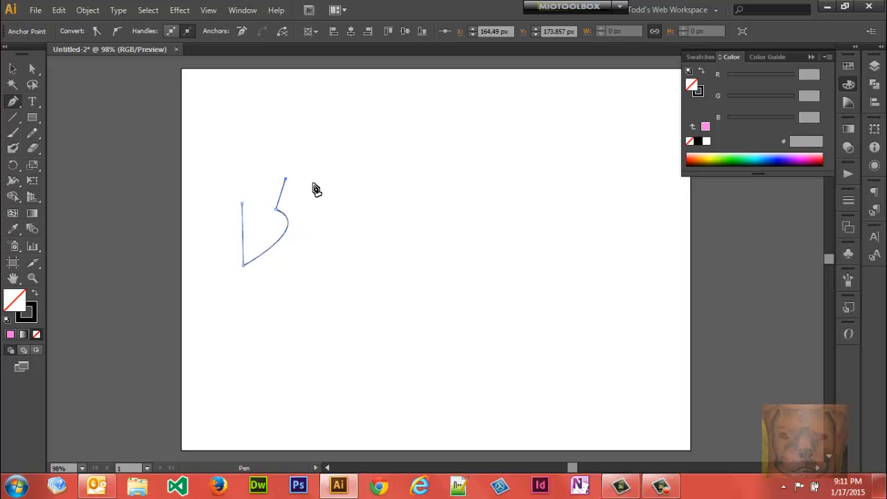
drag(319, 188, 335, 239)
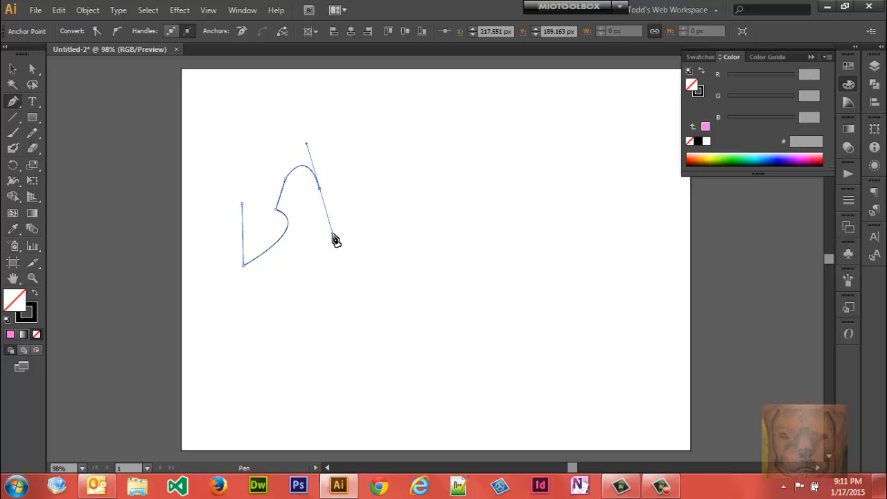
Delete the path that combines straight and curved segments
click(12, 70)
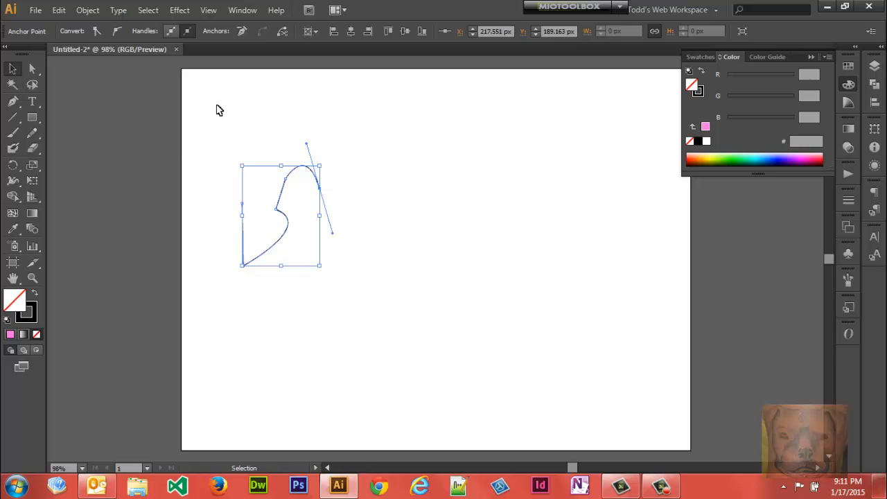
drag(217, 106, 395, 303)
key(Delete)
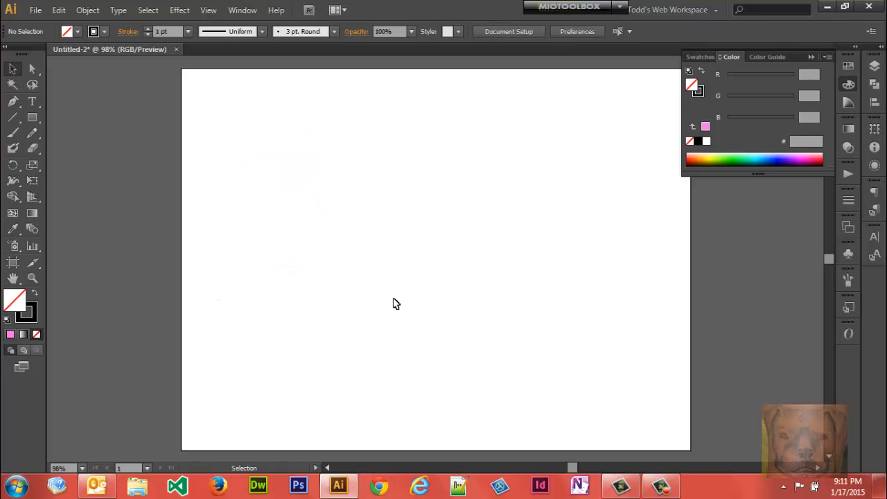
Draw an open zigzag of three straight segments with the Pen tool, plus a separate vertical line to its right
click(12, 102)
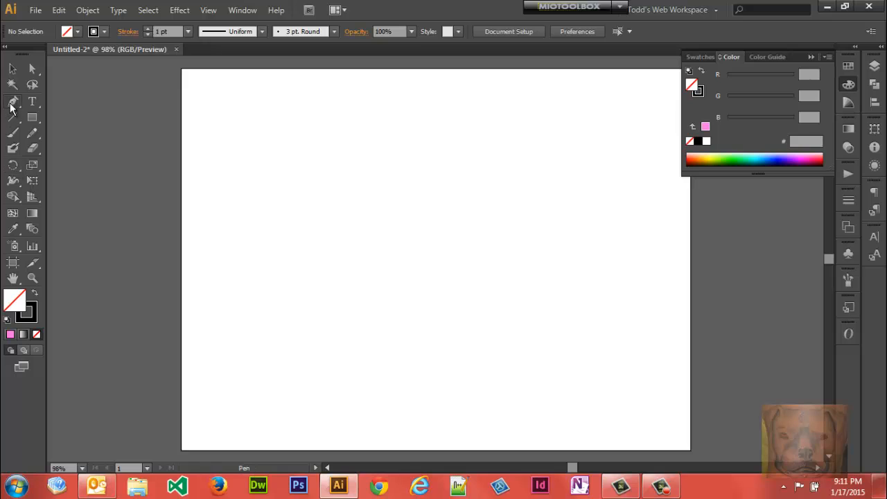
click(222, 230)
click(223, 277)
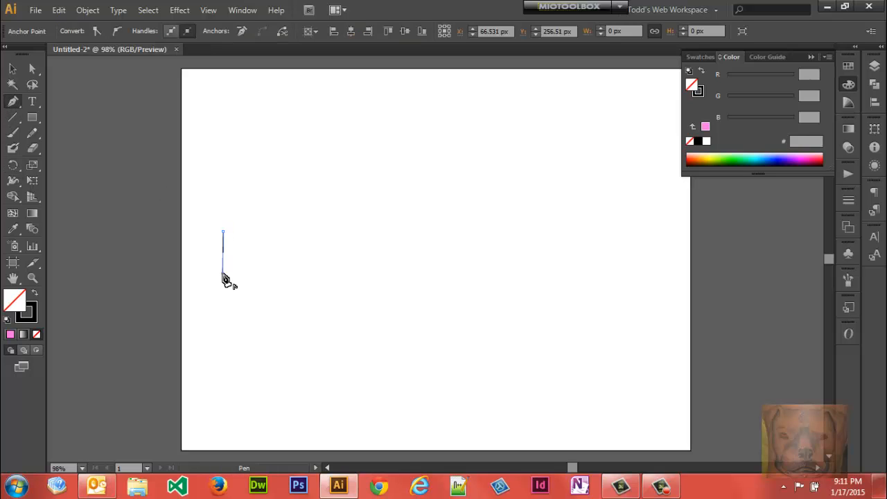
click(251, 241)
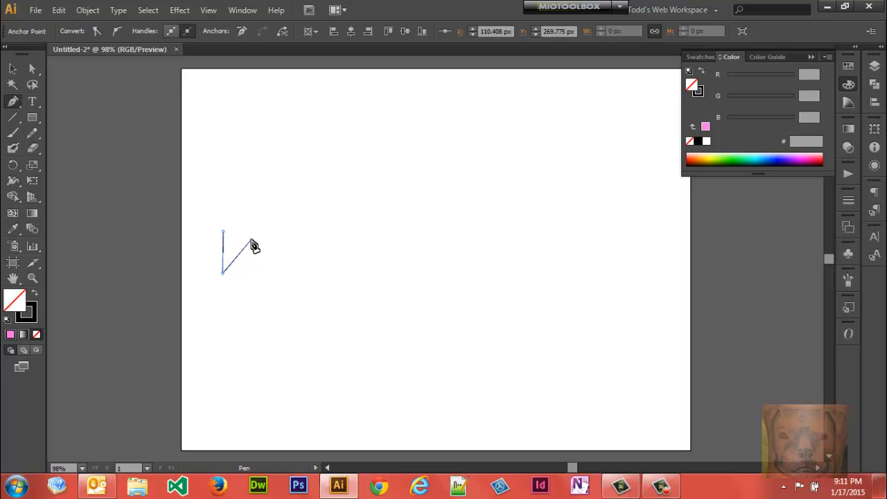
click(273, 276)
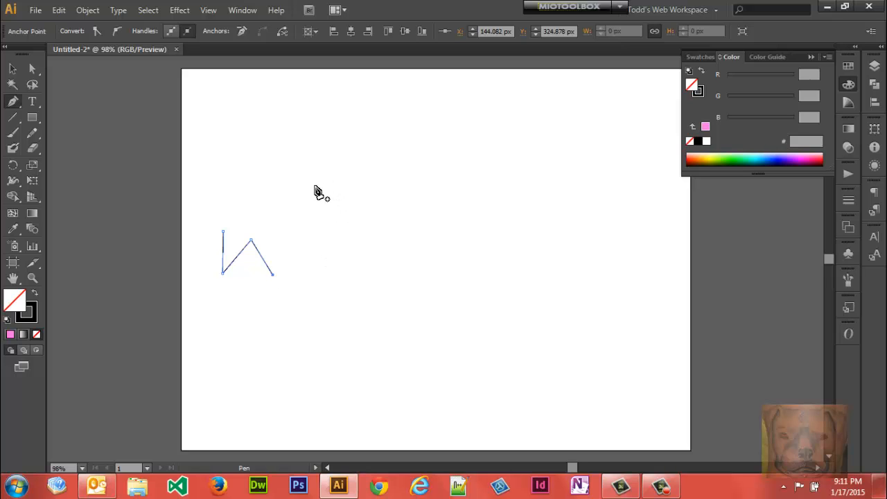
click(314, 185)
click(315, 250)
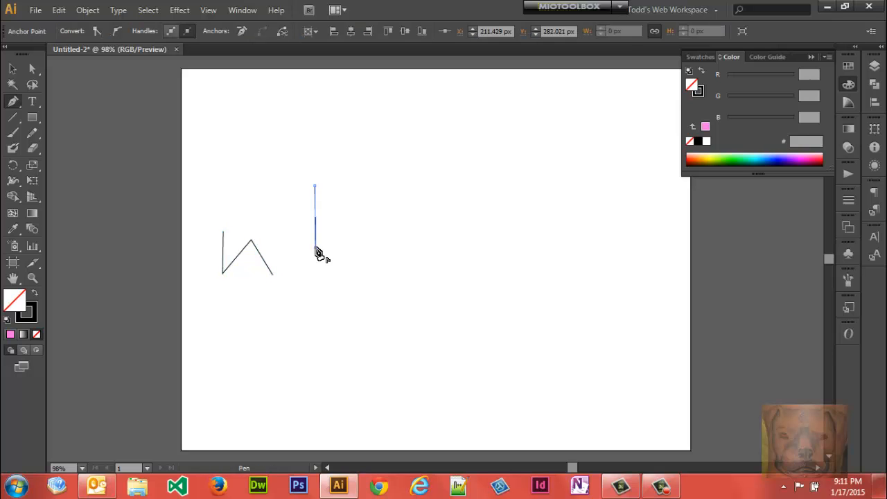
Delete the zigzag path and the separate vertical line
click(12, 68)
drag(221, 144, 401, 327)
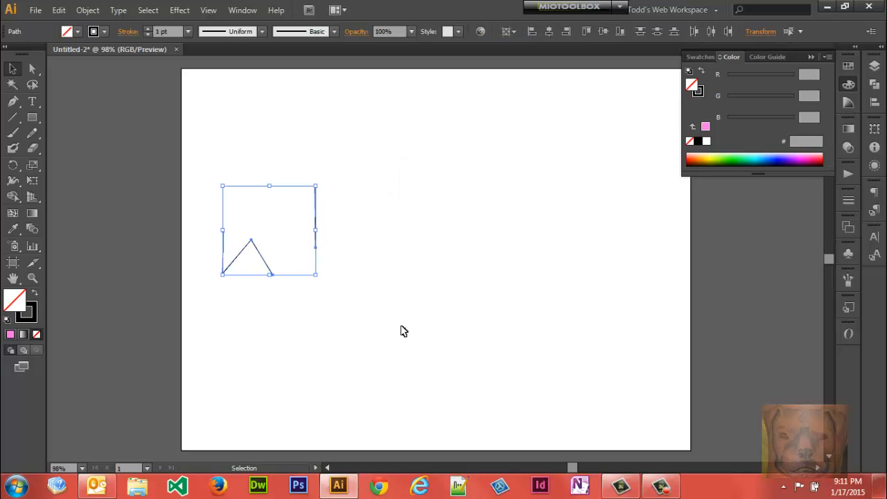
key(Delete)
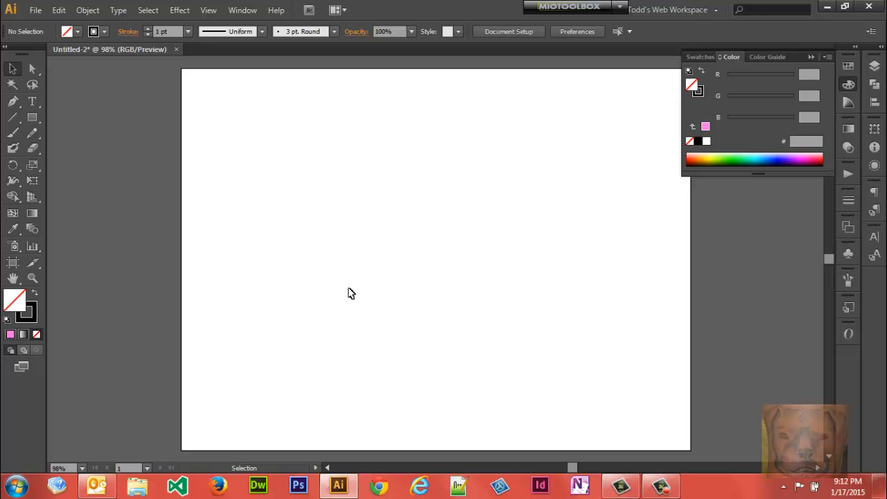
Draw a closed four-sided diamond with the Pen tool in the artboard's upper left, constraining the first three segments to 45° angles
click(12, 102)
click(251, 175)
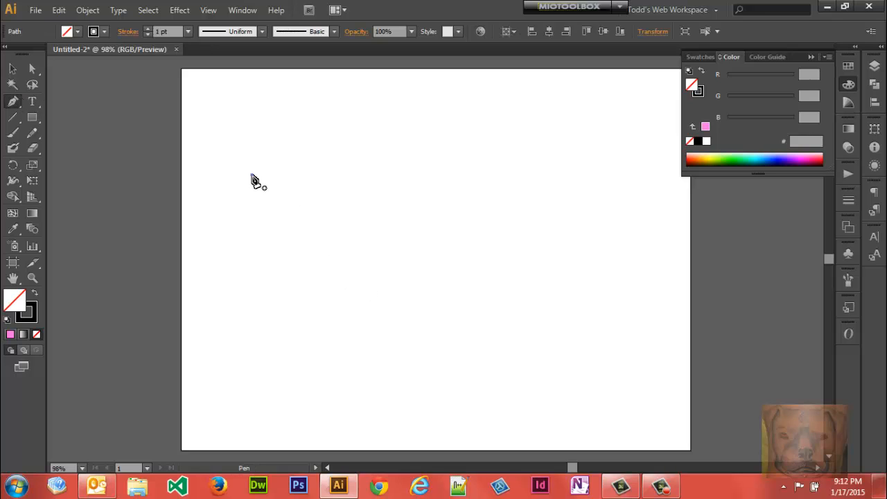
shift+click(275, 214)
shift+click(317, 169)
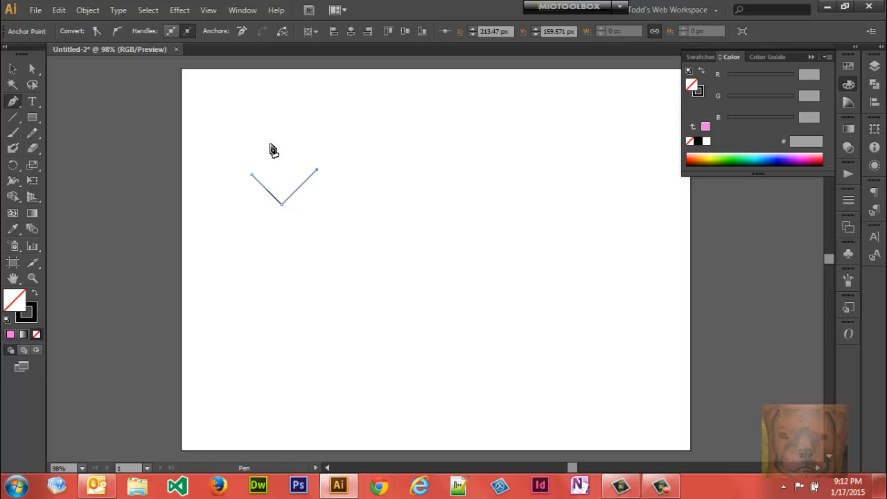
shift+click(272, 147)
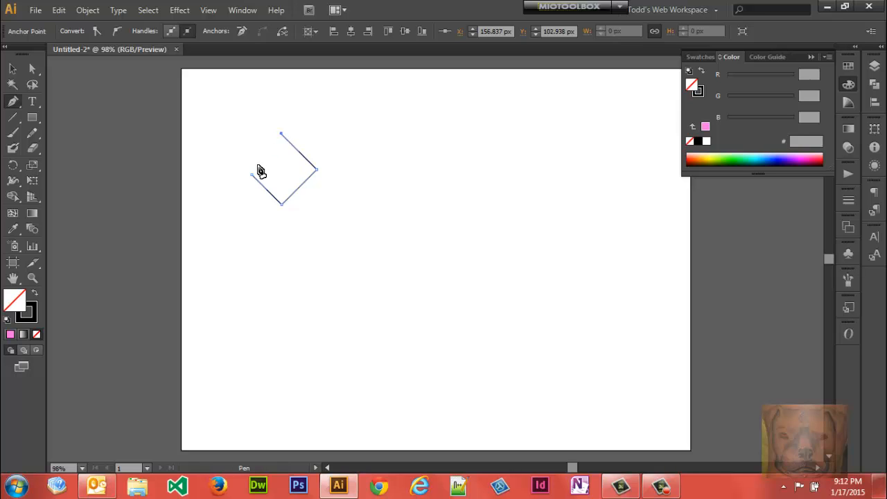
click(252, 174)
Draw an open path of two curves below the diamond, with constrained handles and the middle anchor's outgoing handle retracted
click(286, 308)
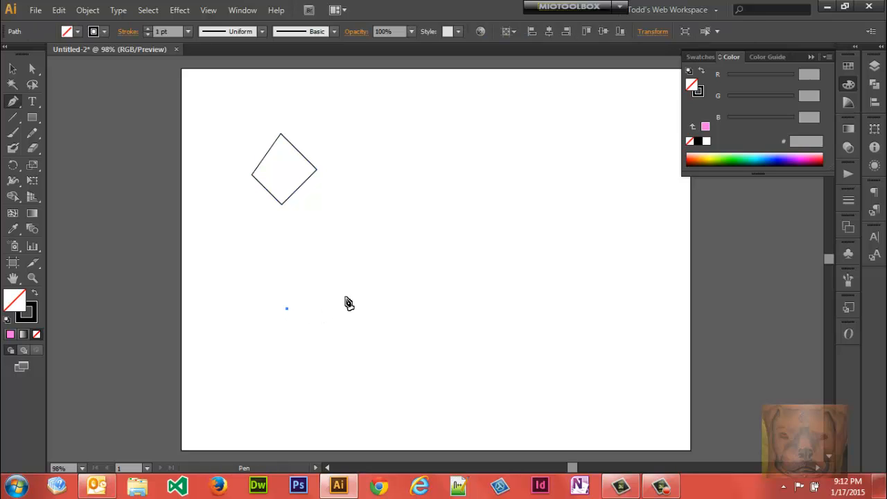
drag(344, 307, 365, 374)
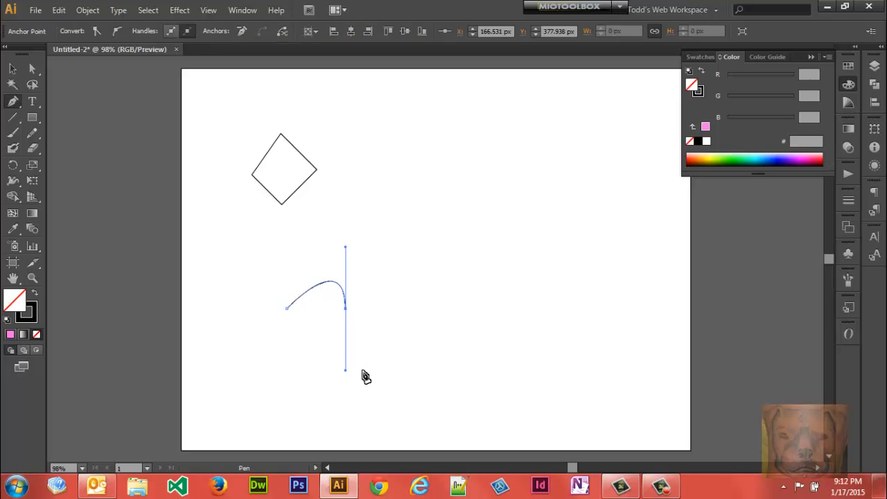
click(345, 310)
drag(385, 266, 358, 231)
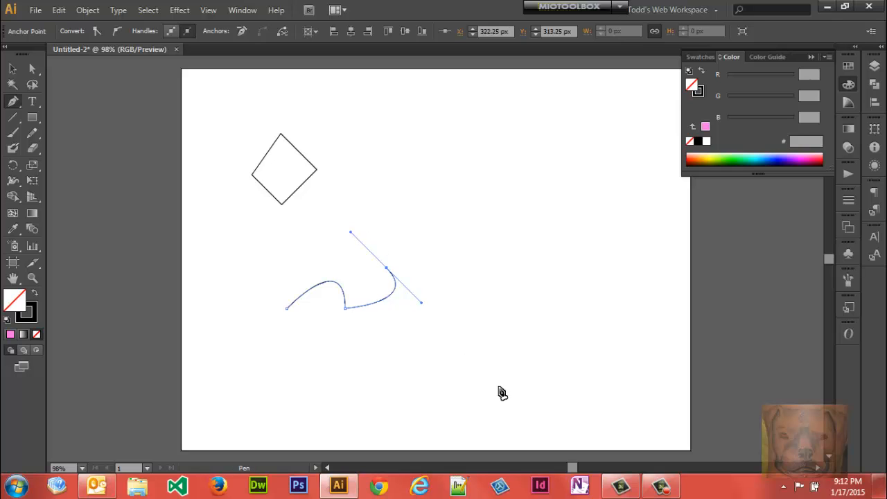
Delete the diamond and the two-curve path together
key(v)
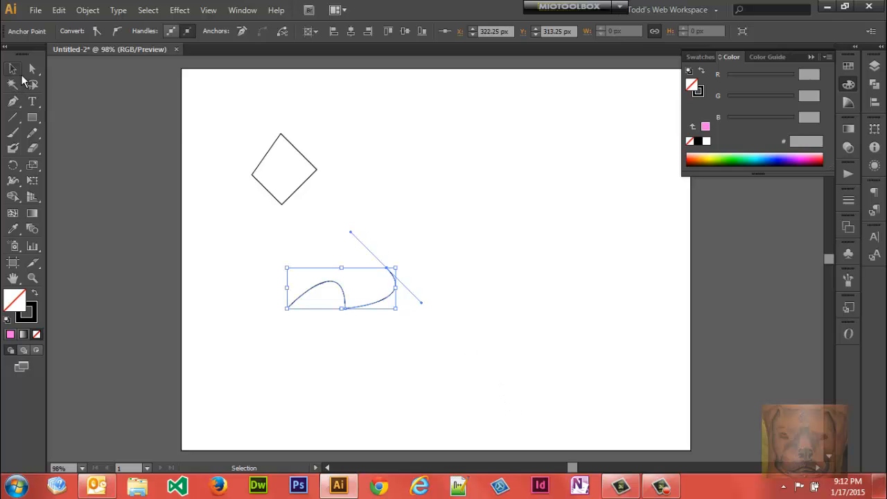
click(225, 105)
drag(225, 105, 482, 369)
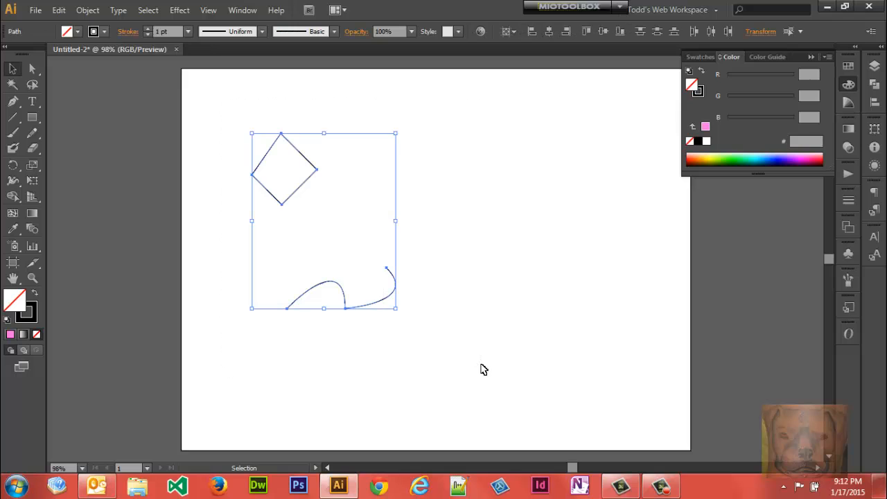
key(Delete)
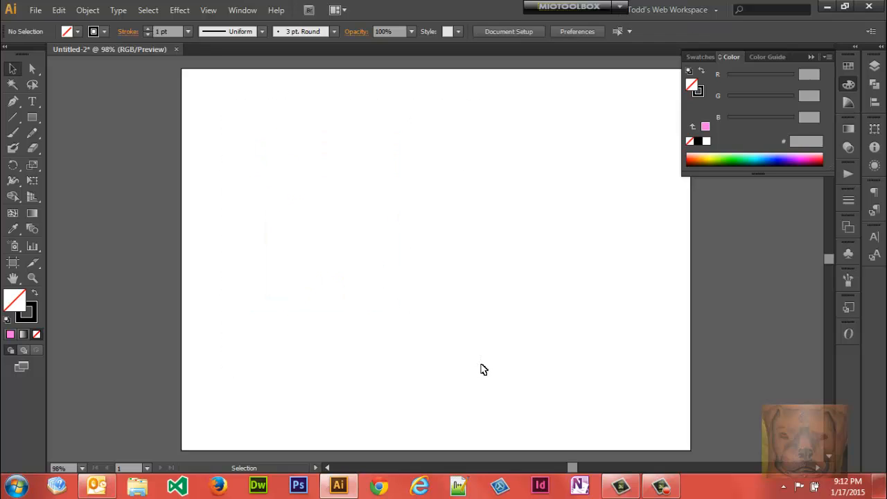
Place LBF_Nassau_Grouper.jpg as an unlinked template and show the document's layers
click(807, 57)
click(35, 10)
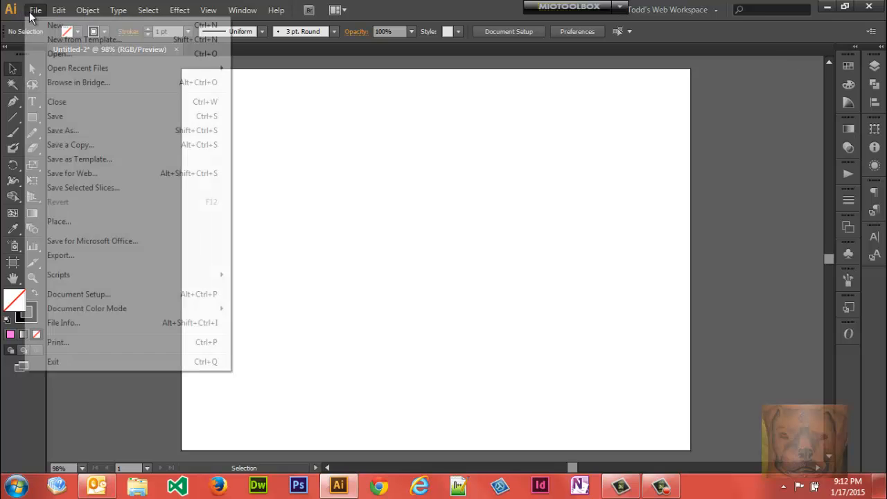
click(61, 221)
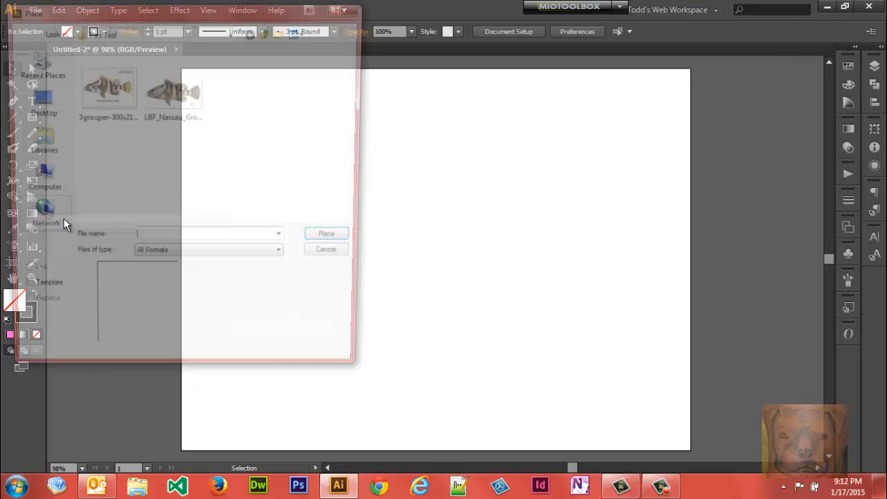
click(90, 89)
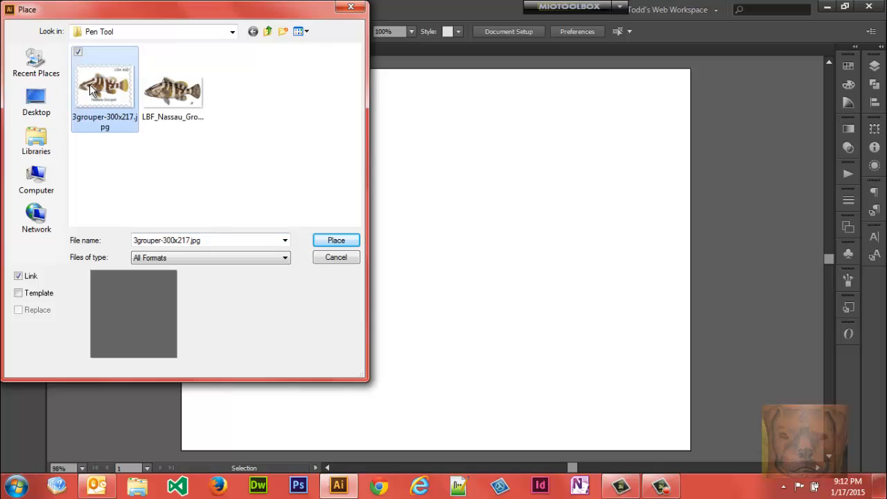
click(163, 94)
click(23, 276)
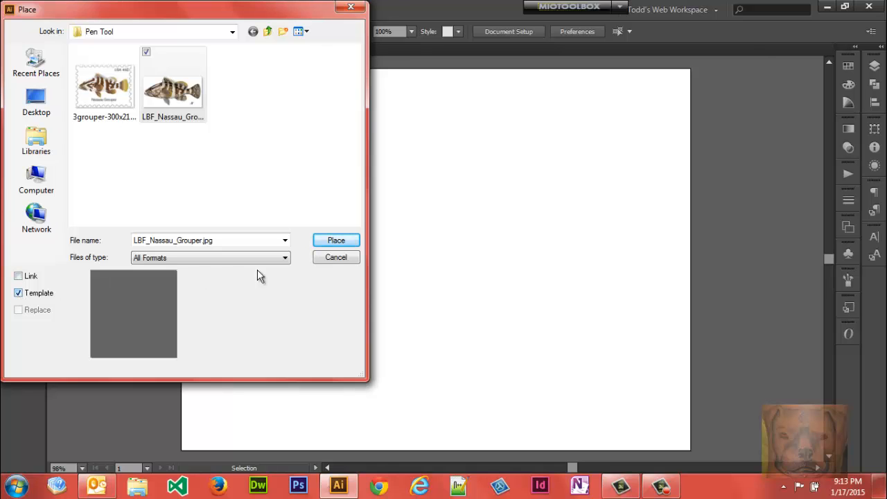
click(334, 241)
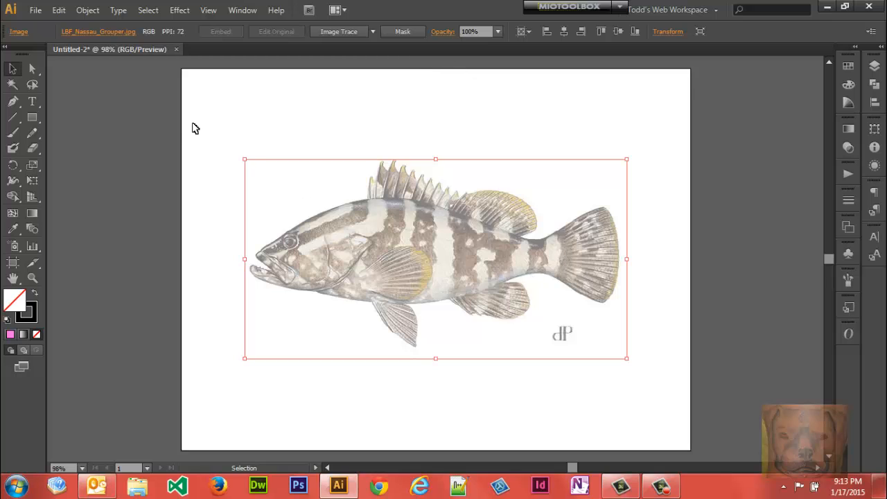
click(874, 66)
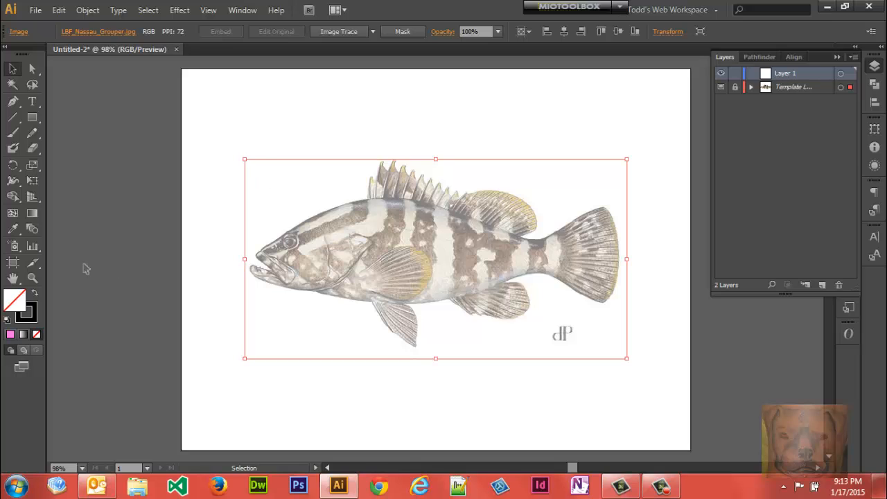
Start the fish outline with the Pen tool, tracing short straight segments from the upper lip to the forehead above the eye
click(13, 101)
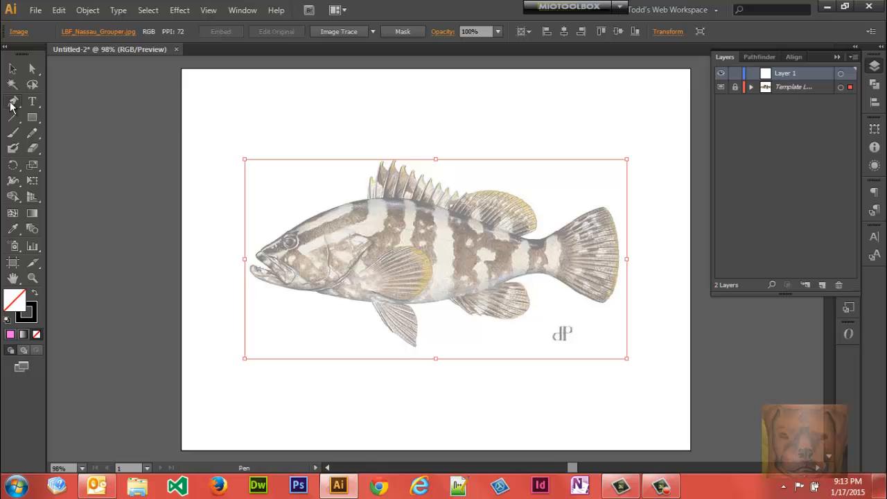
click(836, 56)
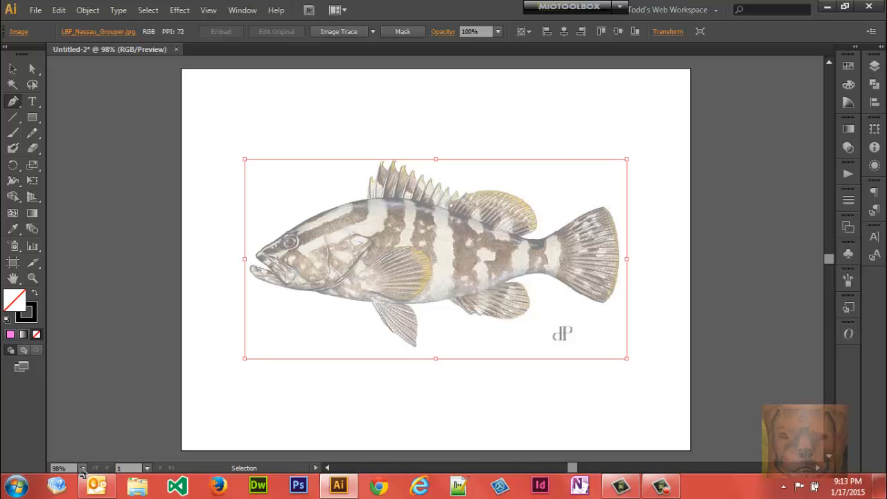
key(ctrl+1)
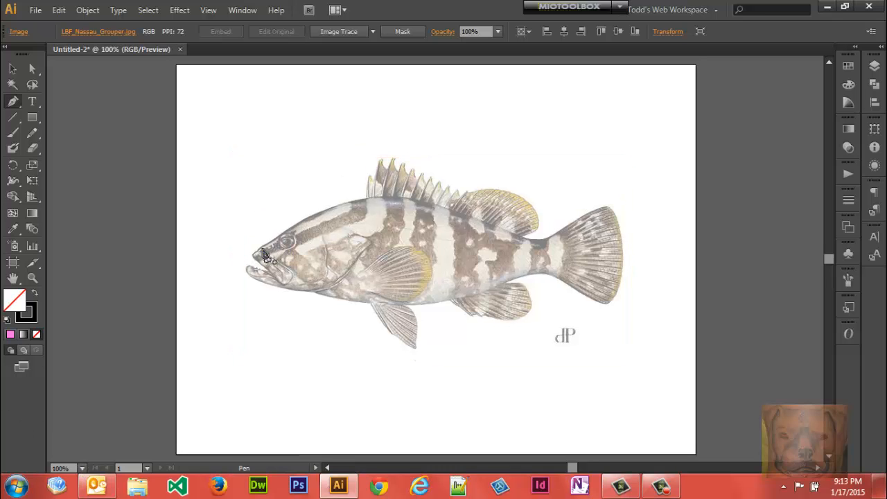
key(ctrl)
key(ctrl+equal)
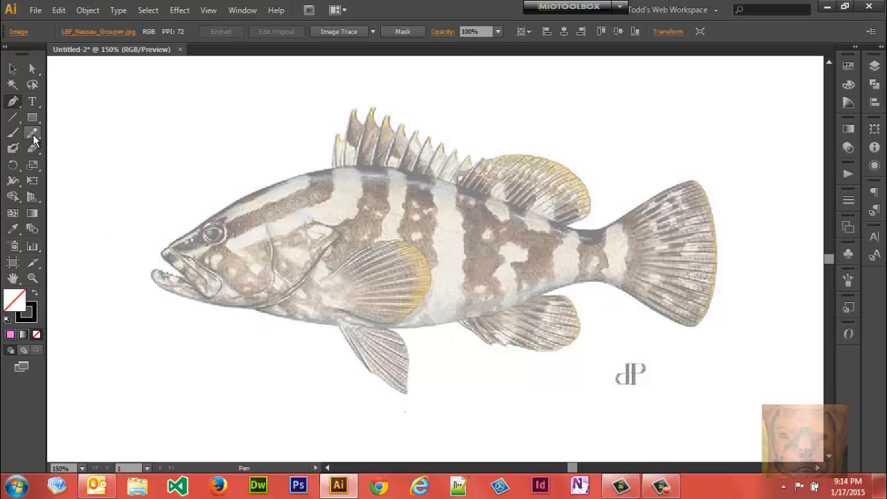
click(164, 258)
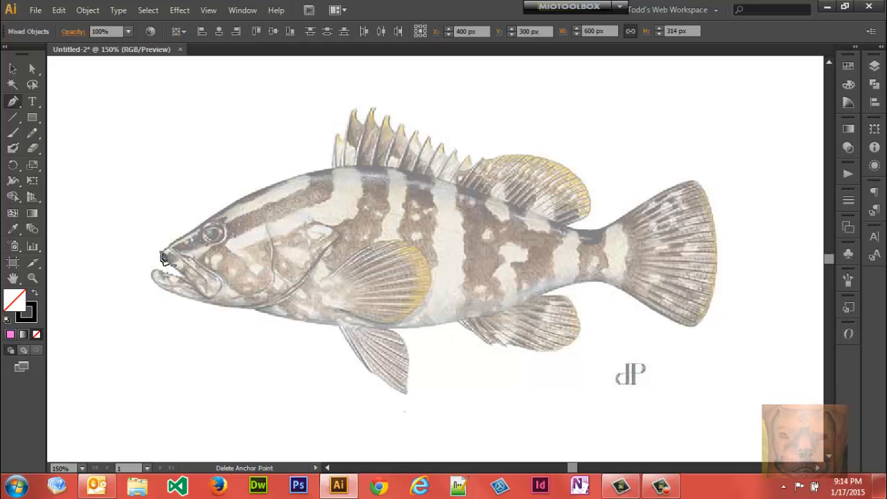
click(191, 230)
click(215, 215)
click(223, 210)
ctrl+shift+click(240, 209)
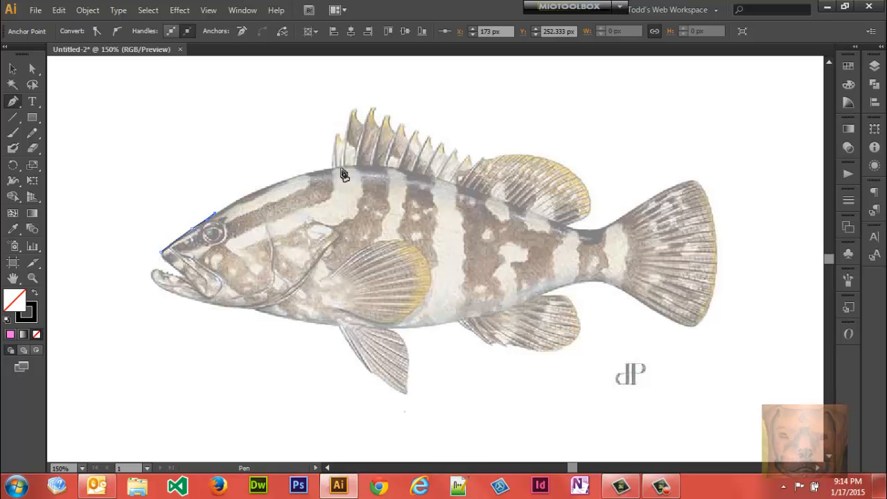
Continue the outline with a curve from the forehead to the crest of the back, and retract the outgoing handle
drag(353, 164, 418, 166)
drag(418, 166, 419, 169)
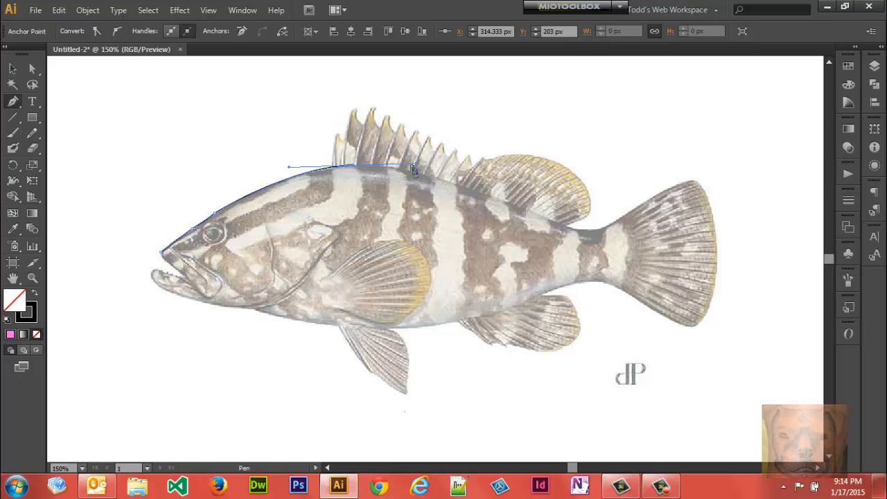
click(354, 167)
Trace the back beneath the dorsal fins down to the tail stem, ending at the upper base of the tail fin
click(459, 185)
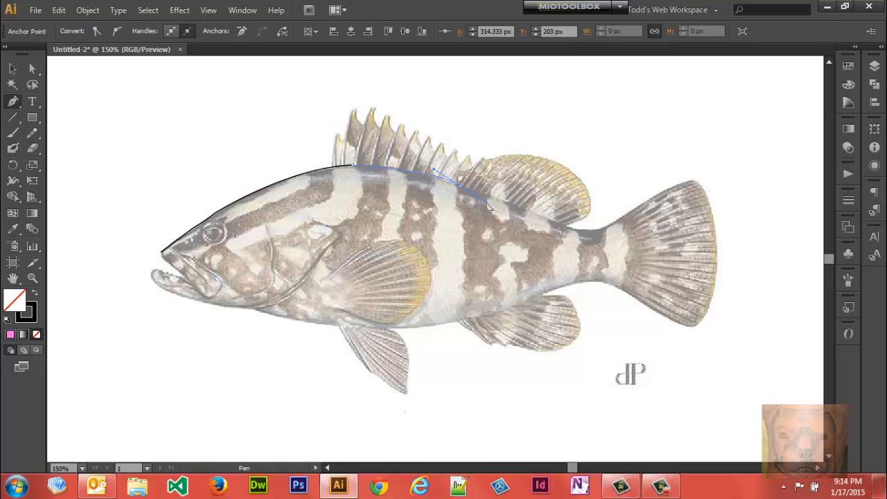
drag(489, 206, 504, 210)
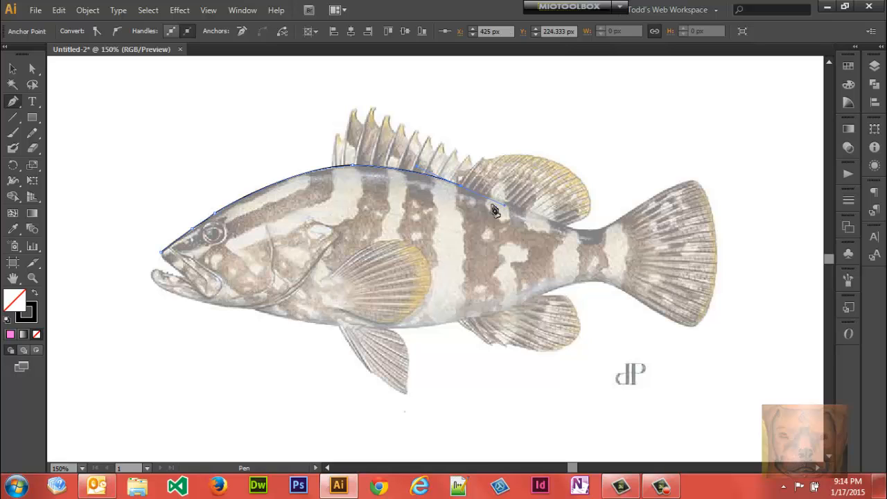
key(ctrl+z)
click(574, 234)
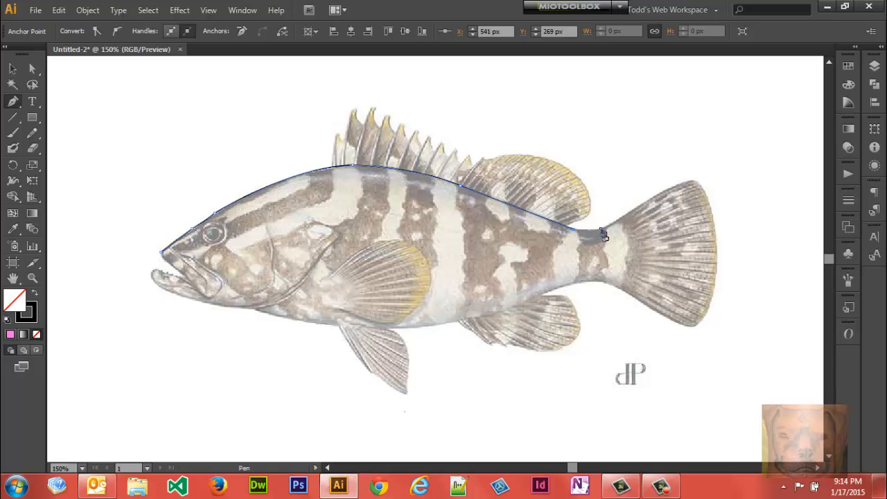
click(602, 230)
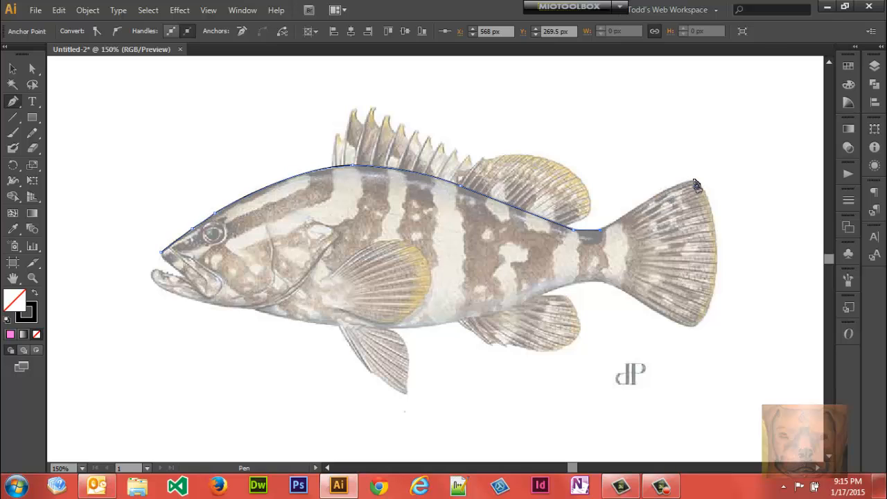
Curve the outline to the tail fin's upper tip and around its rear edge to the lower tip, retracting both outgoing handles
drag(694, 180, 722, 174)
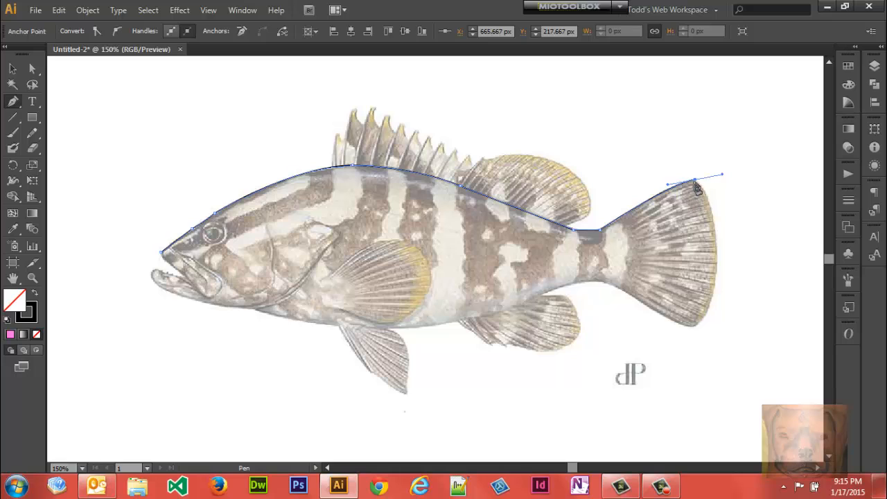
click(694, 181)
drag(692, 326, 638, 400)
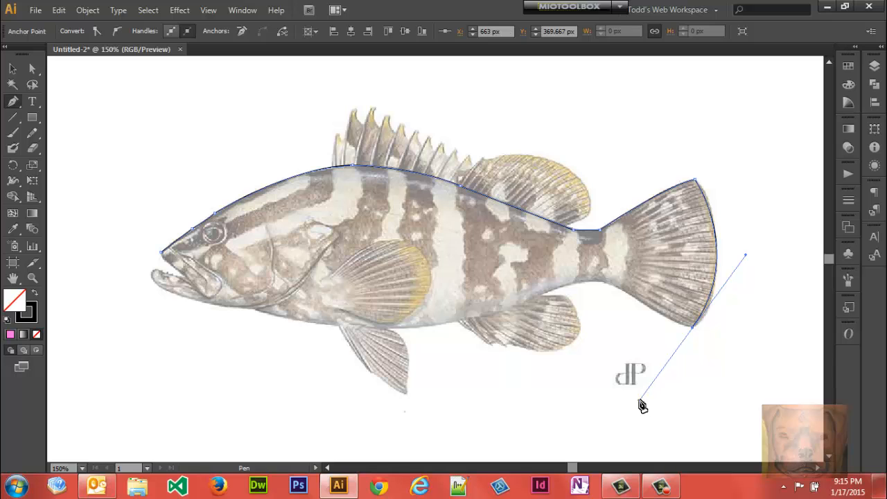
click(693, 331)
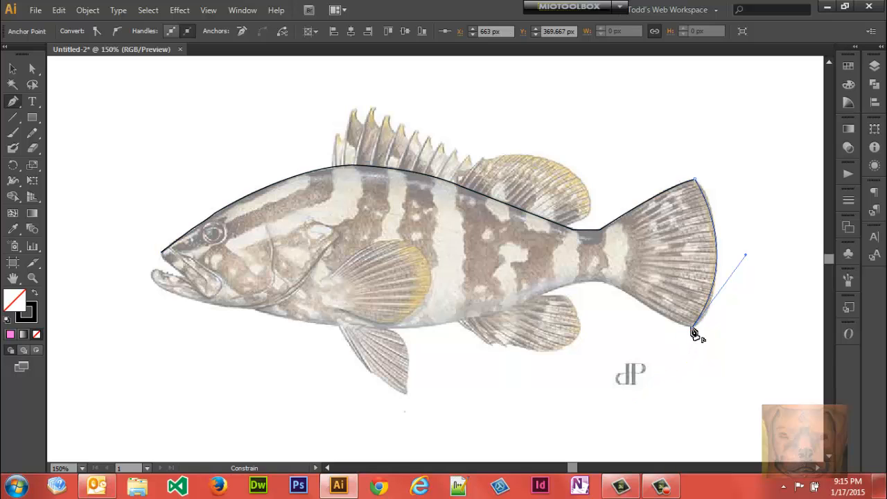
Trace the tail fin's lower edge and the underside of the tail stem with two curves, retracting each outgoing handle
drag(619, 288, 604, 278)
click(619, 289)
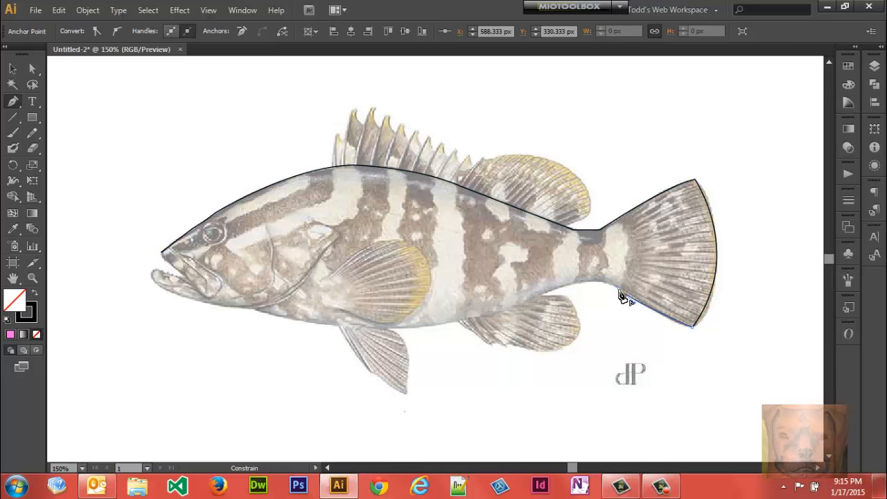
drag(564, 284, 534, 293)
click(567, 291)
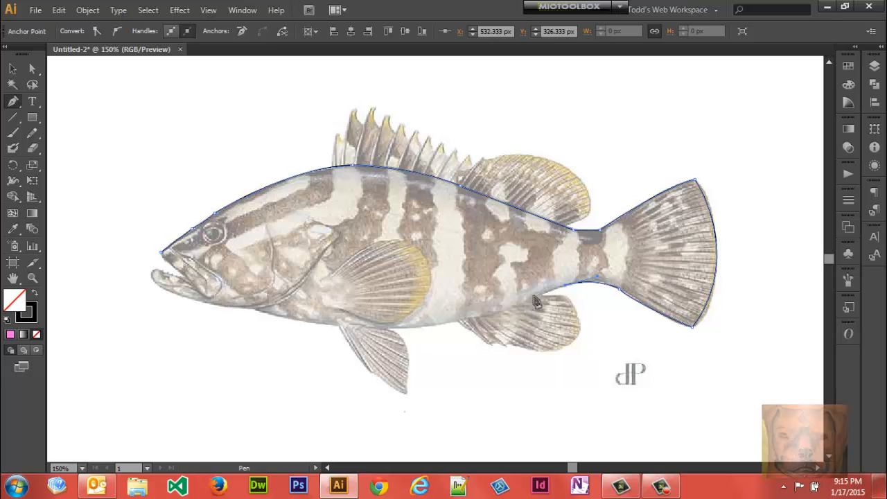
Trace the belly with one curve to the front of the anal fin and another to the throat, retracting each outgoing handle
click(460, 323)
drag(460, 323, 426, 329)
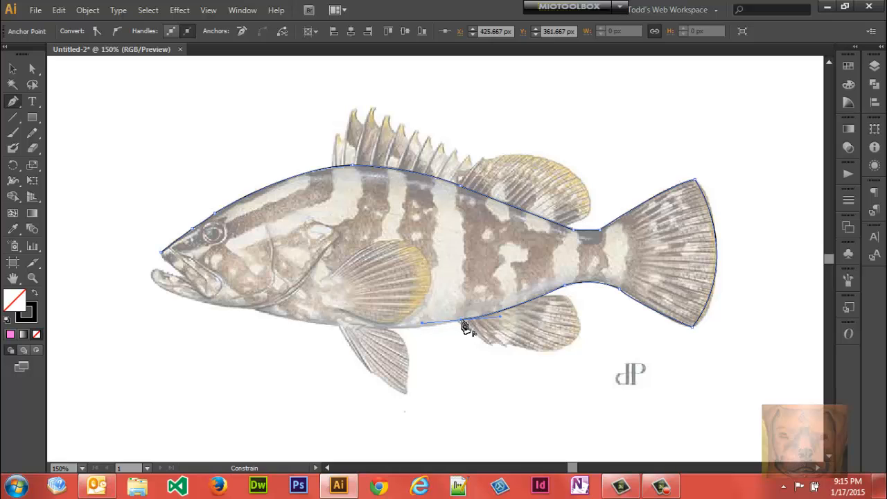
click(464, 324)
drag(256, 311, 167, 284)
click(168, 285)
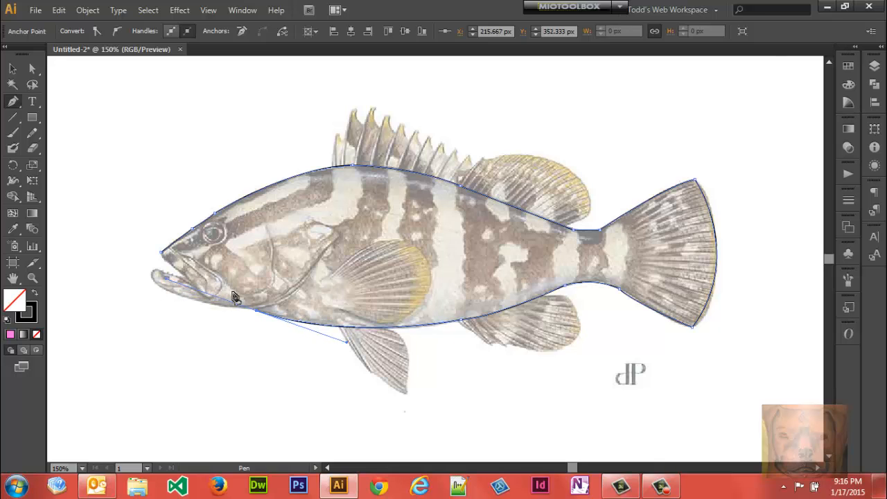
click(256, 310)
Trace the chin and the underside of the lower jaw to the lower lip's tip, retracting each outgoing handle
drag(222, 306, 213, 309)
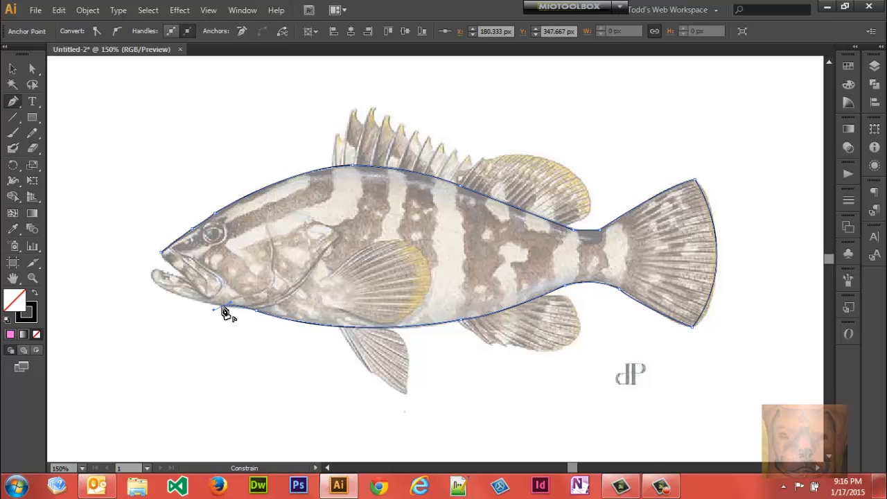
click(222, 306)
drag(151, 280, 137, 257)
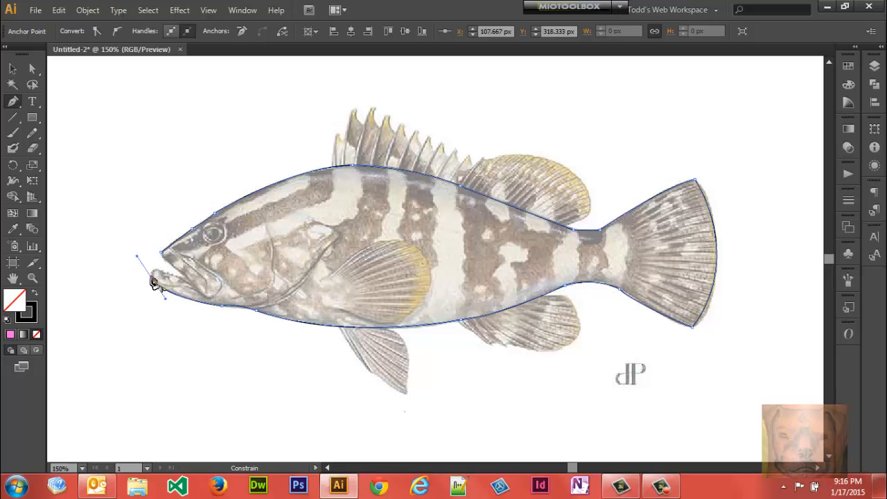
click(153, 282)
Close the body outline with a curve across the mouth to the starting point at the upper lip, and deselect it
click(163, 253)
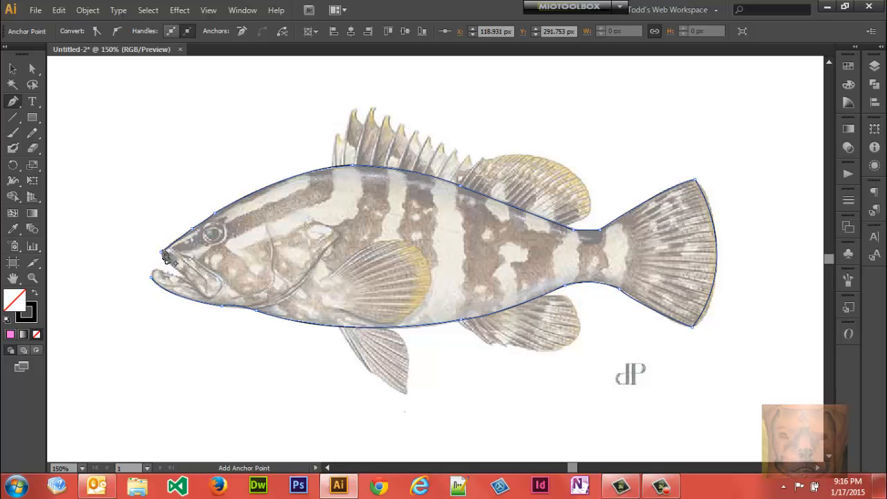
click(163, 256)
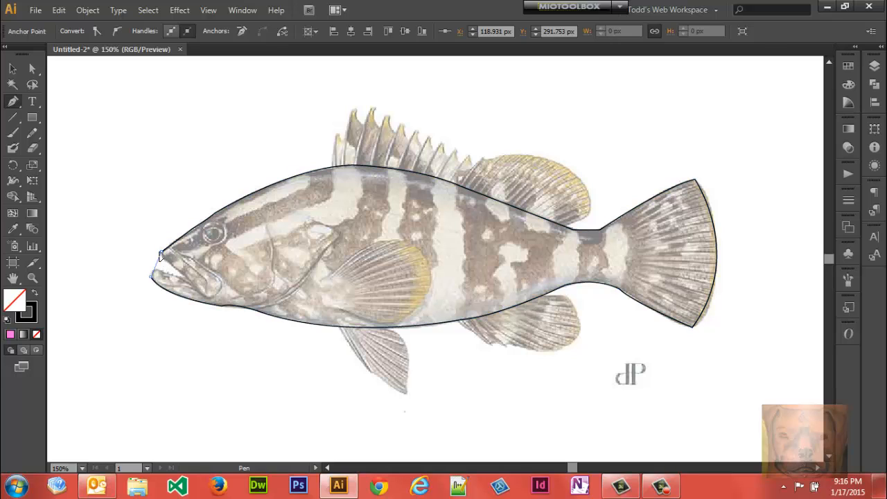
drag(167, 247, 175, 241)
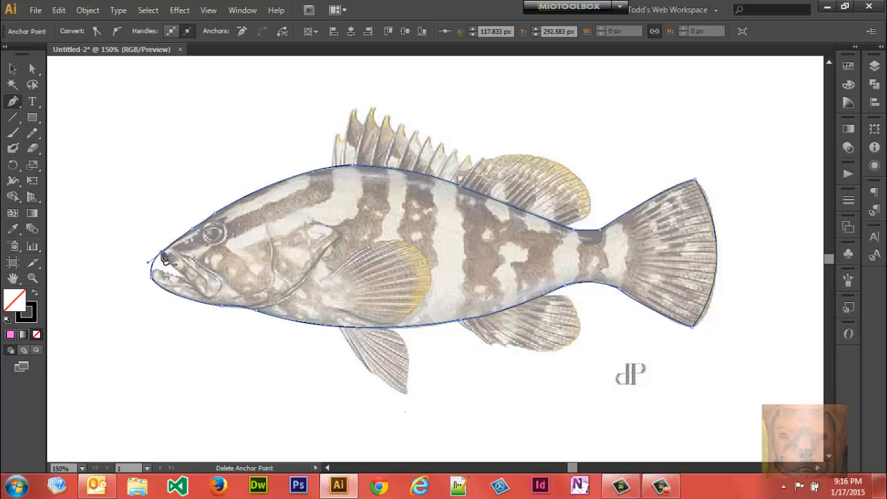
key(ctrl+shift+a)
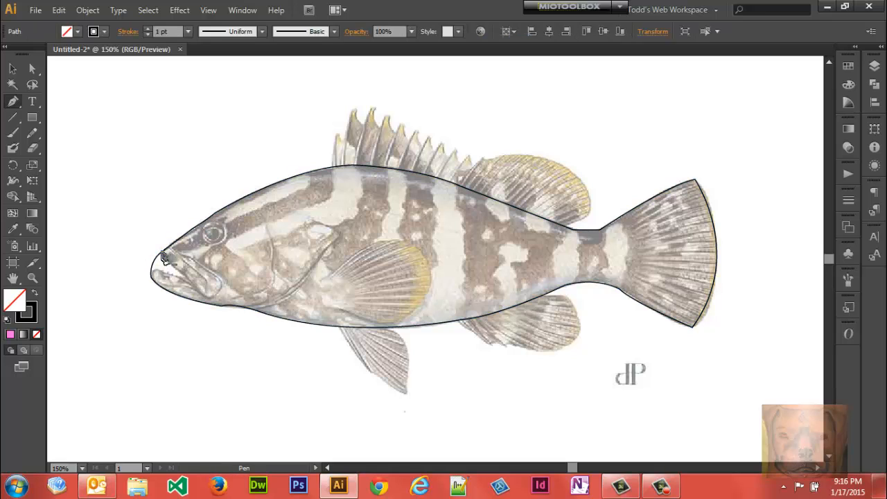
Begin the spiny dorsal fin's outline at its front base and trace over the first three spine tips, retracting the third tip's outgoing handle
click(163, 253)
click(336, 134)
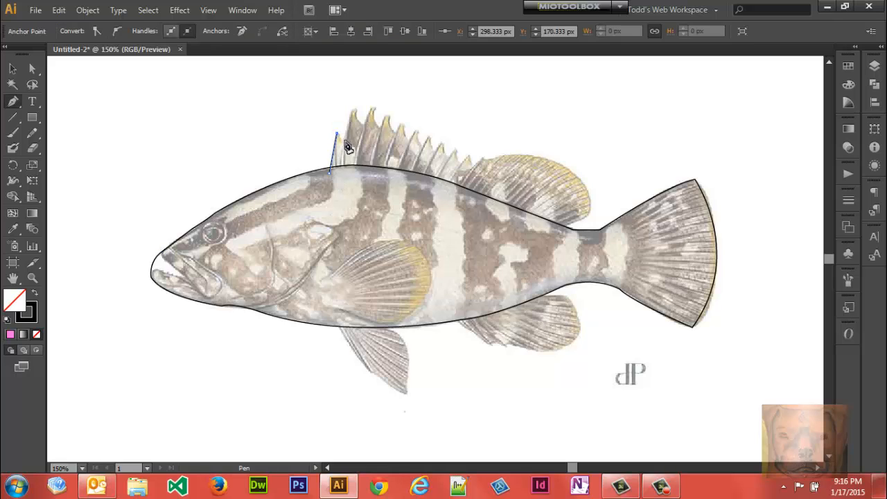
click(345, 140)
click(351, 108)
click(356, 107)
drag(371, 108, 387, 75)
click(372, 109)
Curve the fin outline through the notch to the fourth spine's tip and across that tip
drag(385, 116, 391, 111)
key(ctrl+z)
ctrl+click(387, 120)
drag(391, 103, 397, 90)
click(387, 120)
click(389, 117)
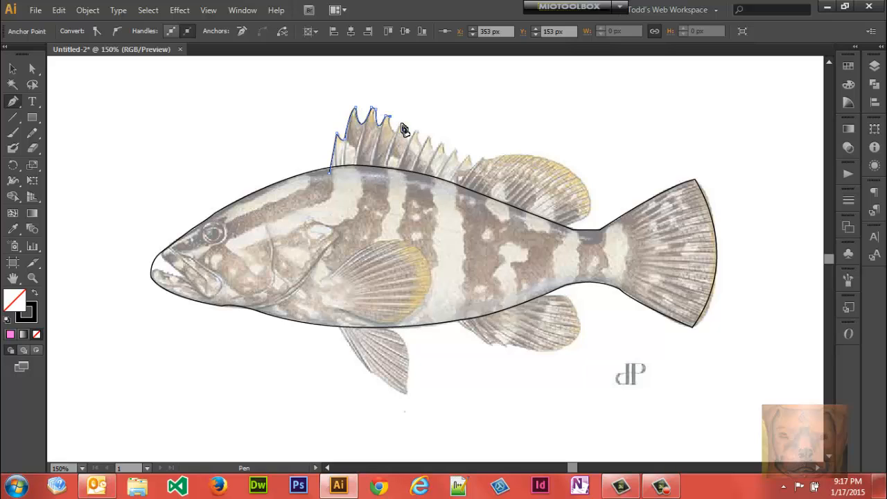
Trace the notches up to the fifth and sixth spine tips, retracting each outgoing handle
drag(401, 124, 412, 106)
click(406, 124)
drag(415, 131, 429, 109)
click(418, 132)
key(ctrl+z)
click(417, 133)
Curve the outline to the seventh and eighth spine tips, retracting each outgoing handle
ctrl+click(428, 141)
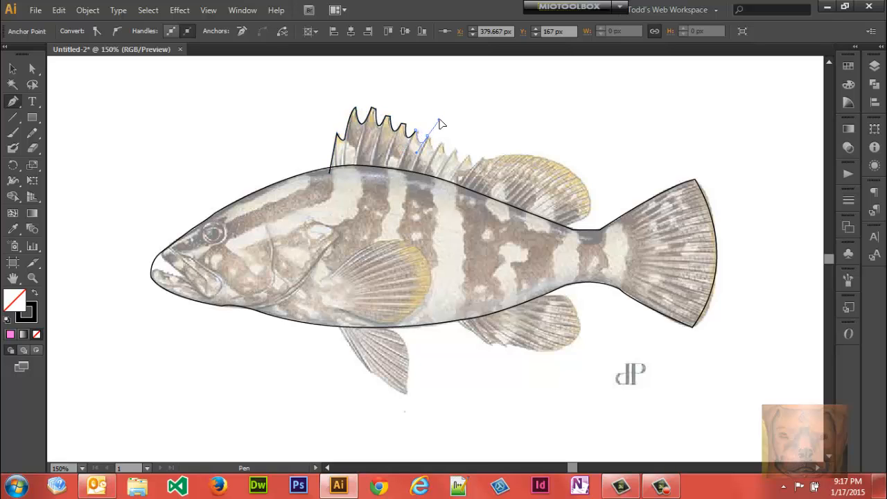
click(434, 129)
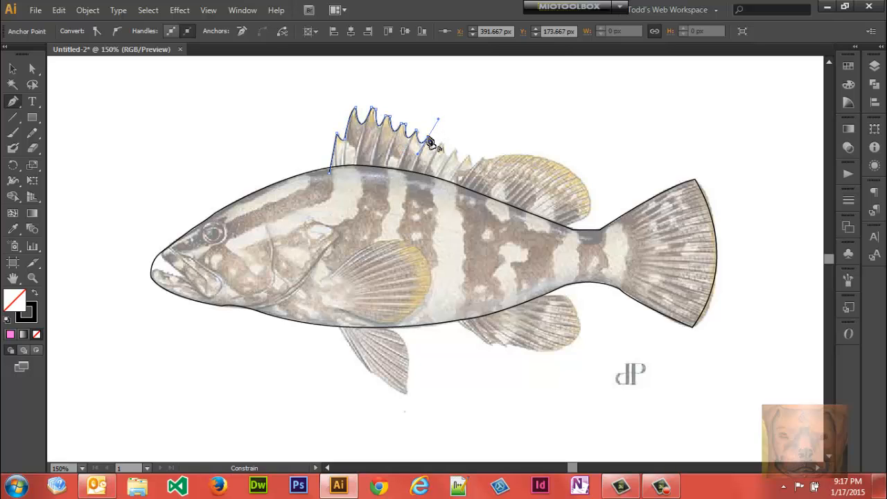
click(430, 142)
click(441, 141)
drag(444, 132, 442, 127)
click(440, 144)
Trace the last two spines to the fin's rear end and close the fin shape with straight segments beneath the back line
drag(453, 148, 458, 128)
click(455, 148)
drag(468, 156, 477, 142)
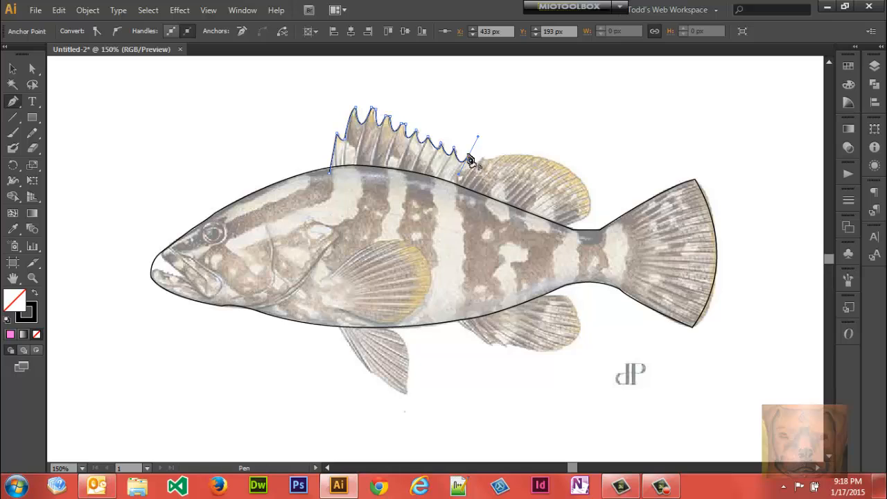
click(469, 158)
click(476, 168)
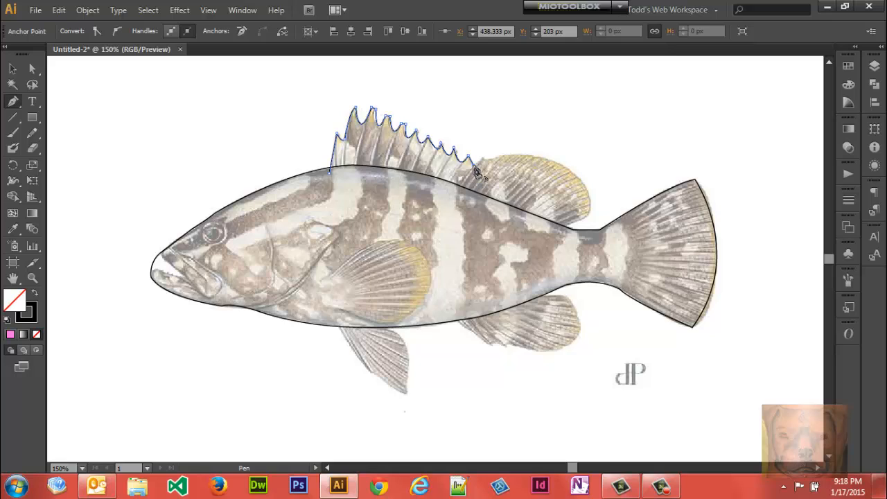
click(453, 189)
click(331, 176)
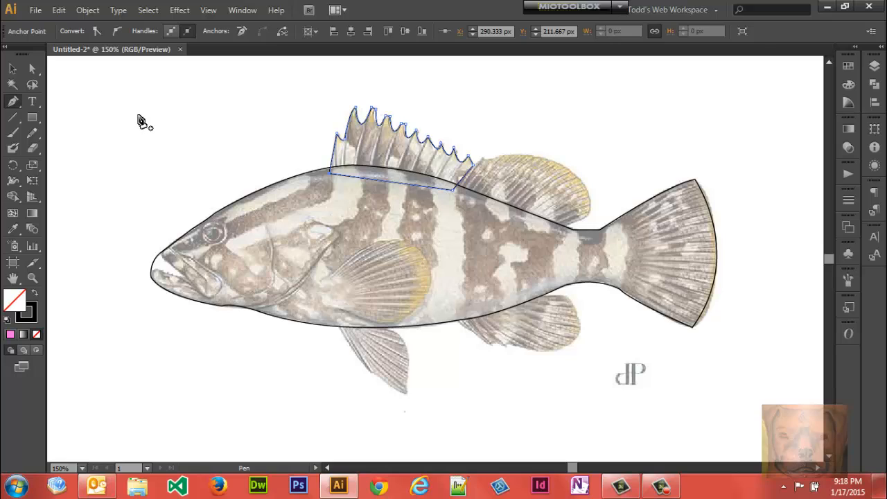
click(13, 68)
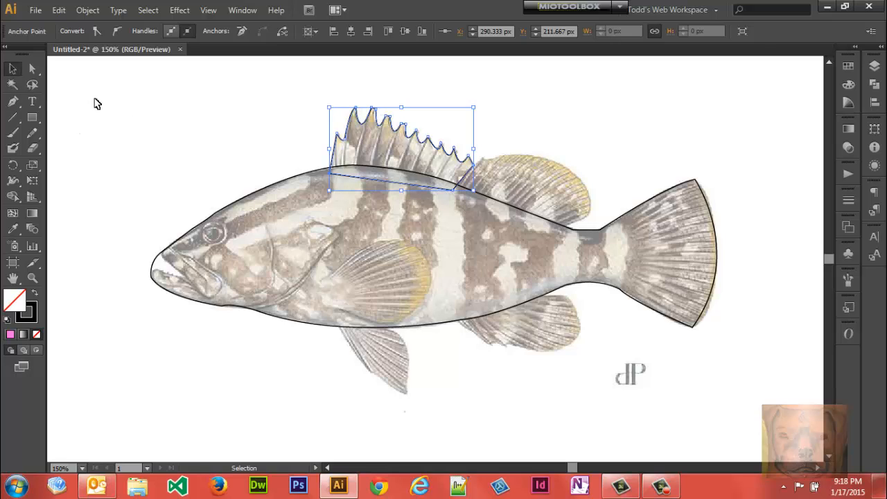
key(Return)
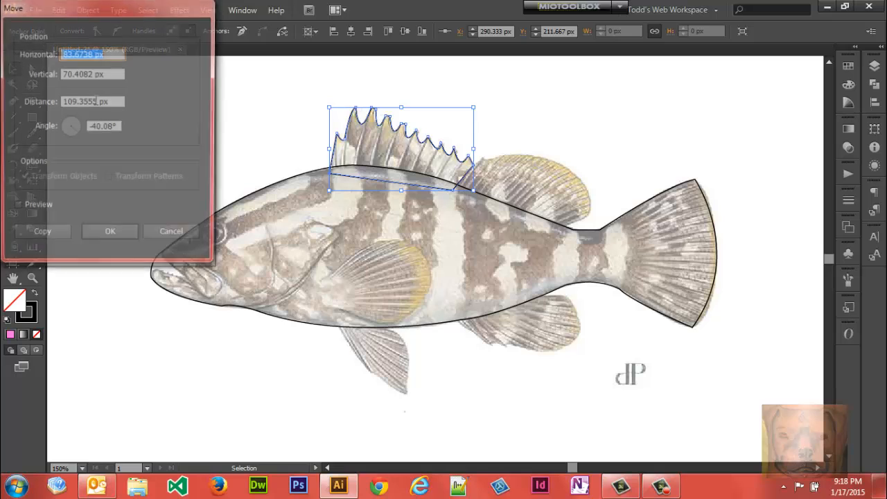
click(173, 235)
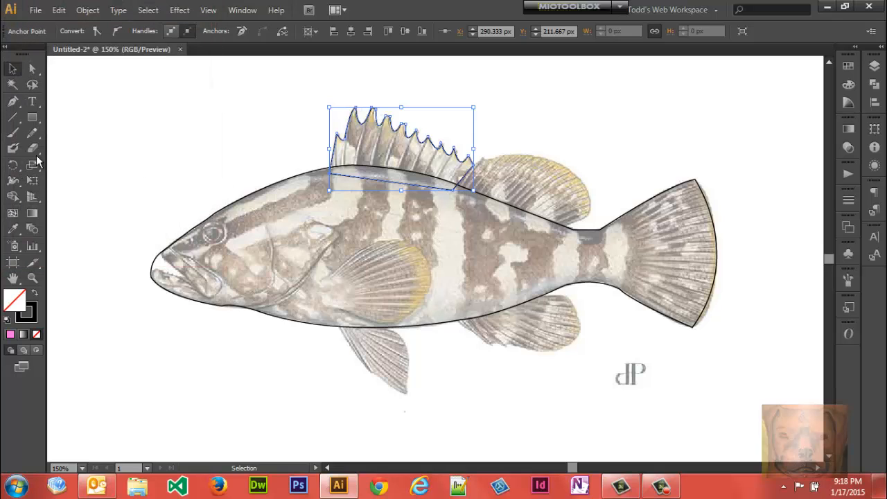
click(13, 102)
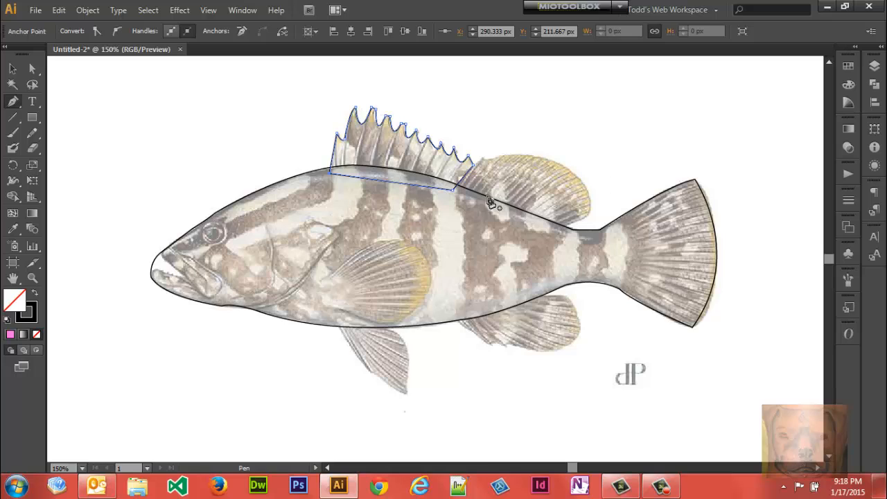
Start the rear dorsal fin as a new path at its front base and trace its front edge and small top notch
ctrl+click(449, 198)
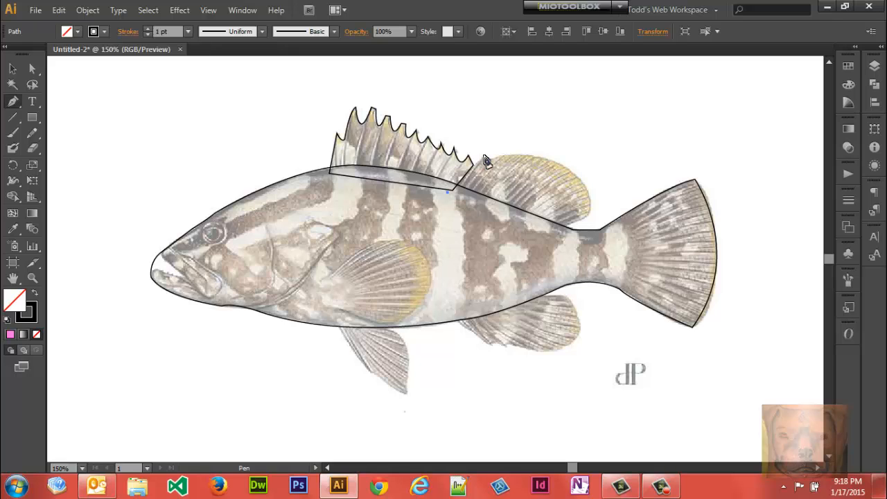
drag(485, 154, 490, 152)
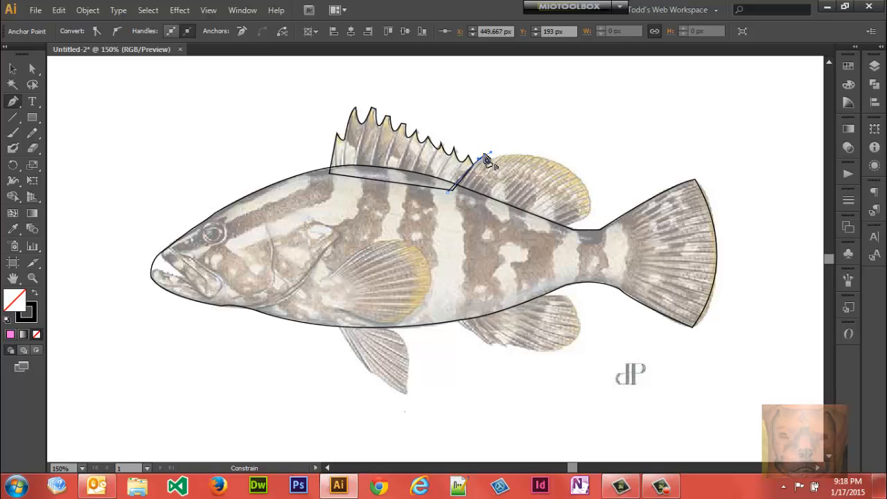
click(484, 155)
drag(497, 155, 512, 147)
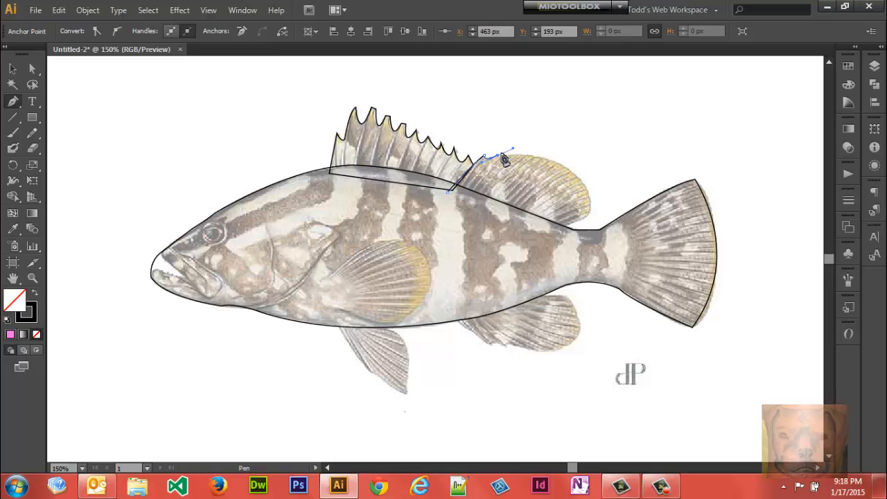
click(498, 155)
Curve the outline over the rear dorsal fin's rounded top edge down to its rear tip
drag(588, 216, 575, 278)
key(ctrl)
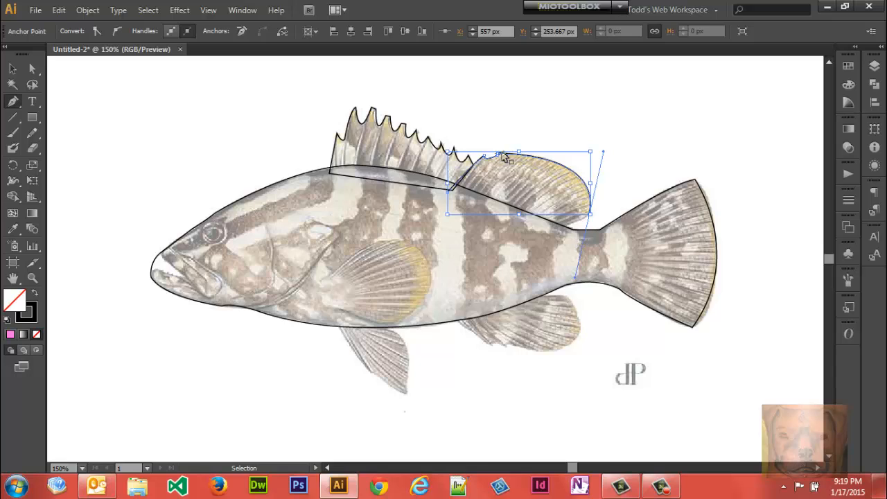
key(ctrl+z)
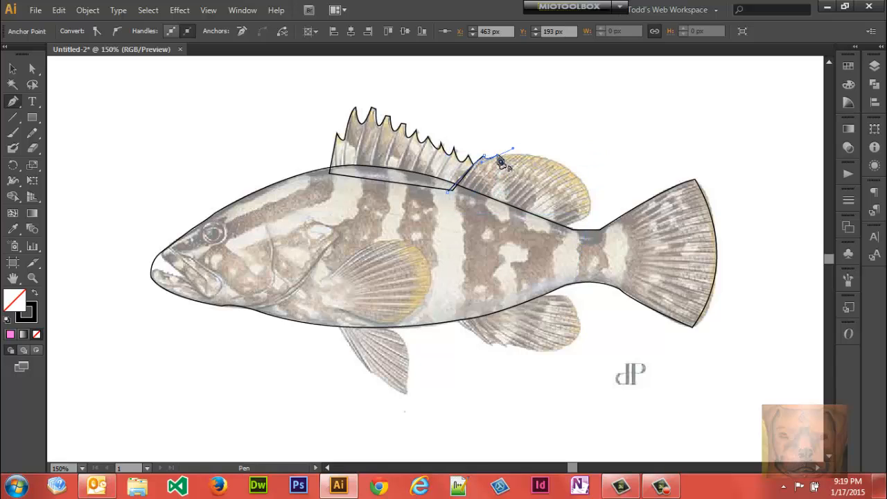
key(shift)
drag(586, 221, 574, 296)
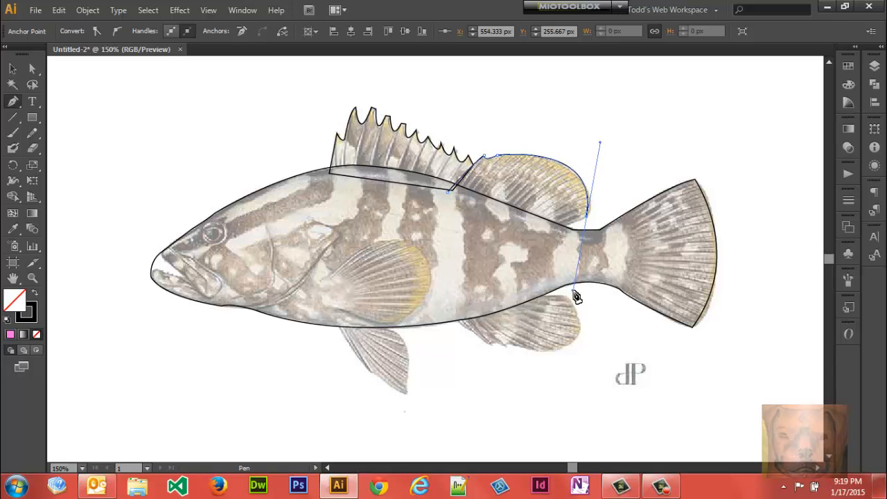
click(588, 220)
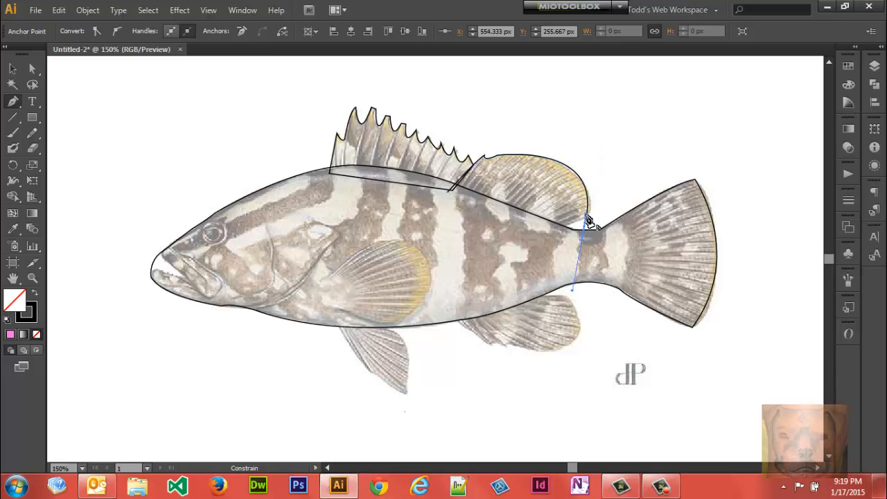
click(555, 237)
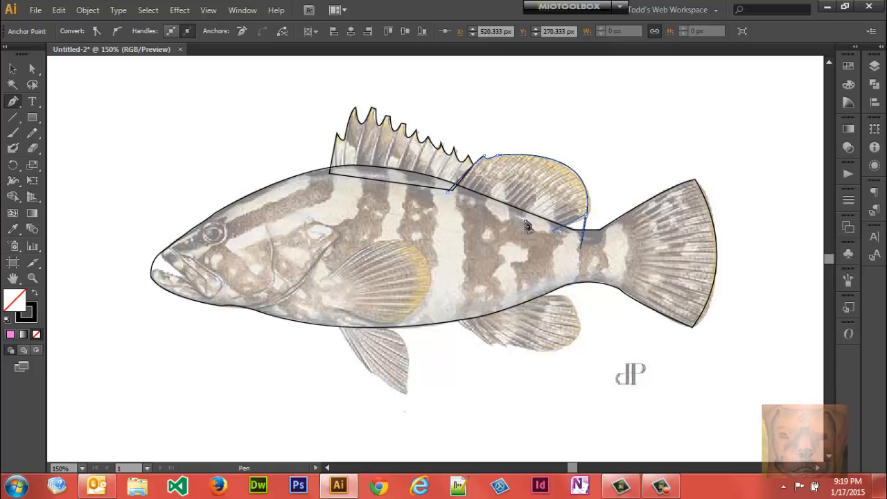
key(ctrl)
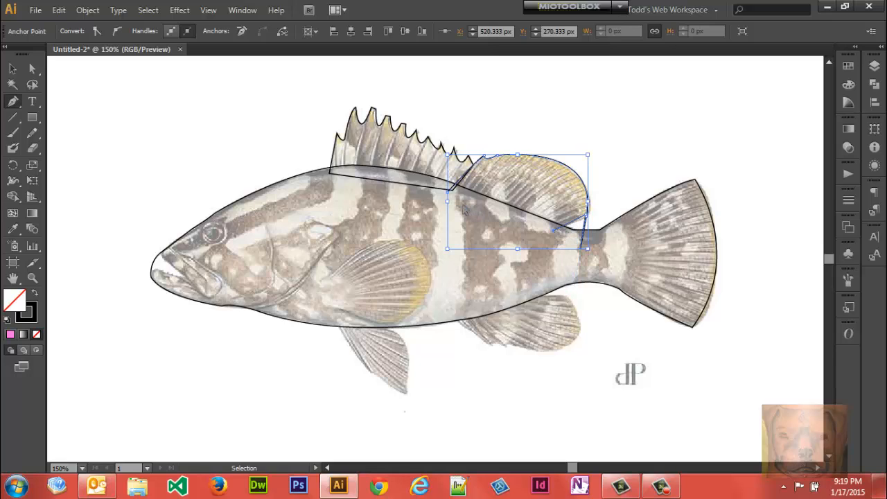
key(ctrl+z)
key(ctrl+z)
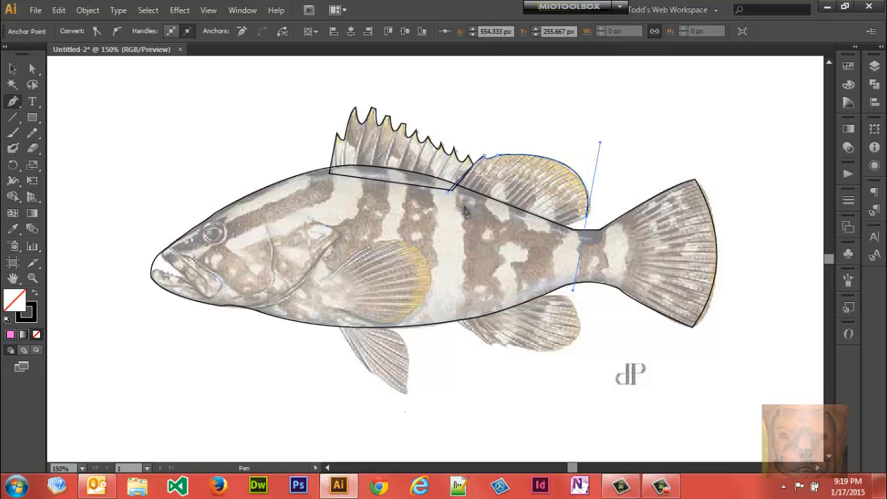
click(557, 236)
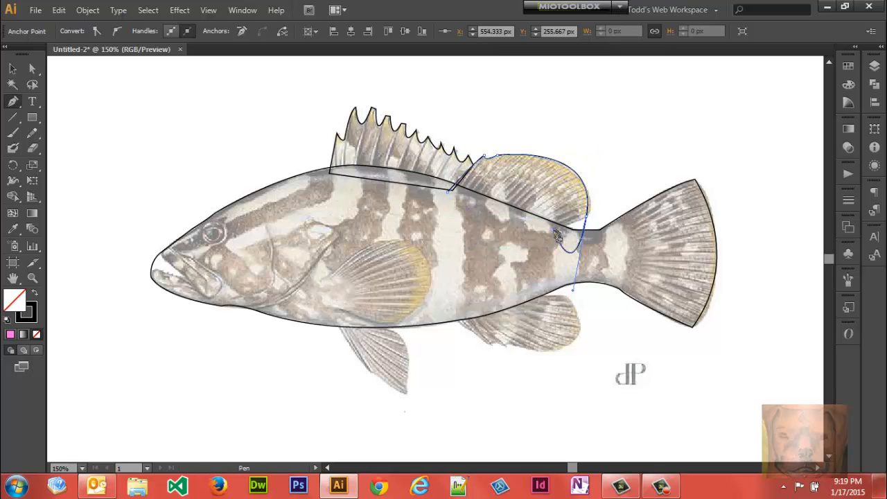
key(ctrl)
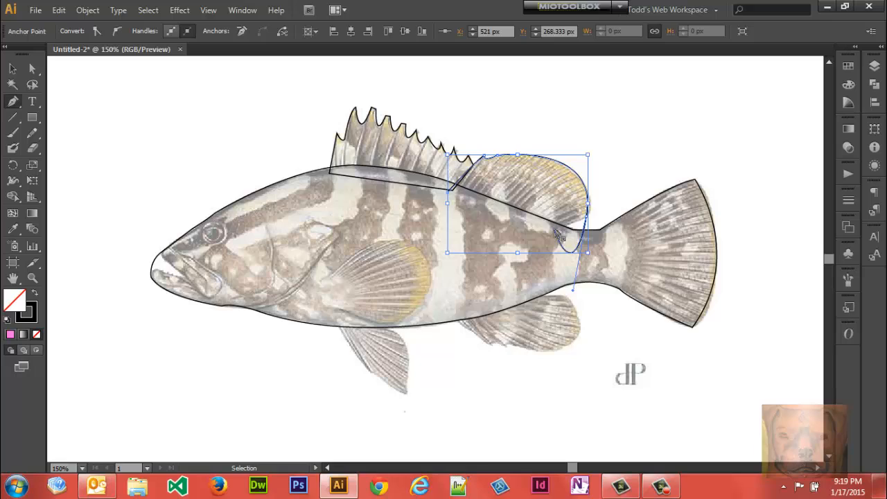
key(ctrl+z)
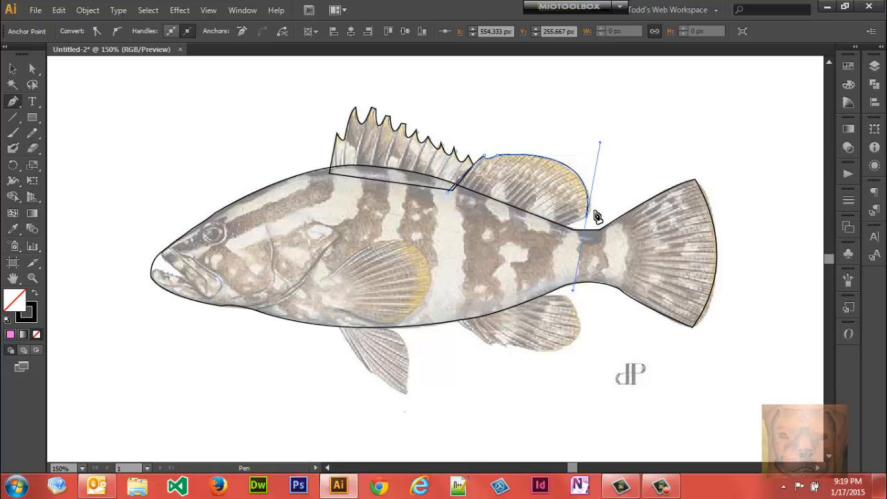
Retract the rear tip's outgoing handle and close the rear dorsal fin with straight segments beneath the back line
click(588, 219)
click(556, 229)
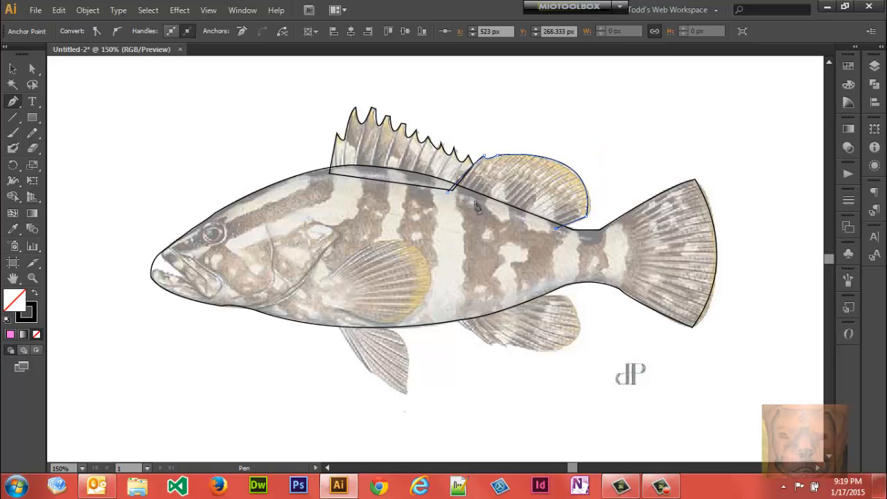
click(449, 198)
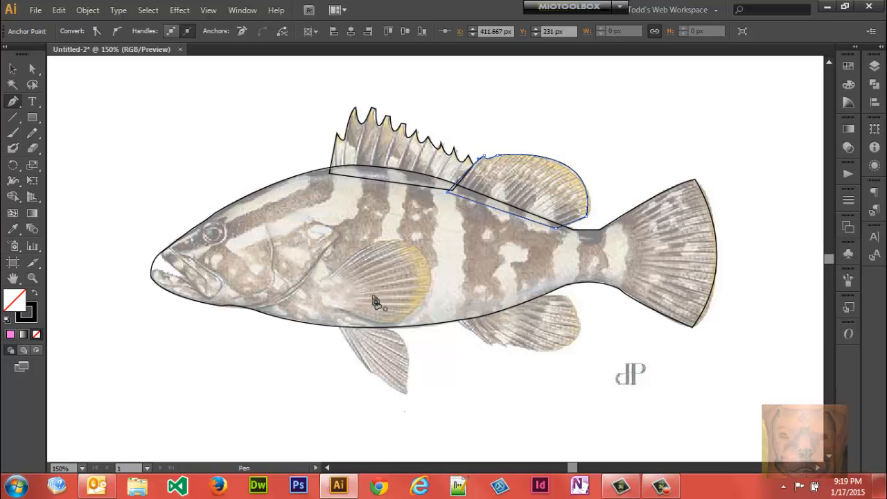
Start the pectoral fin's outline at its front base and curve along its upper edge to the top, retracting the outgoing handle
click(320, 280)
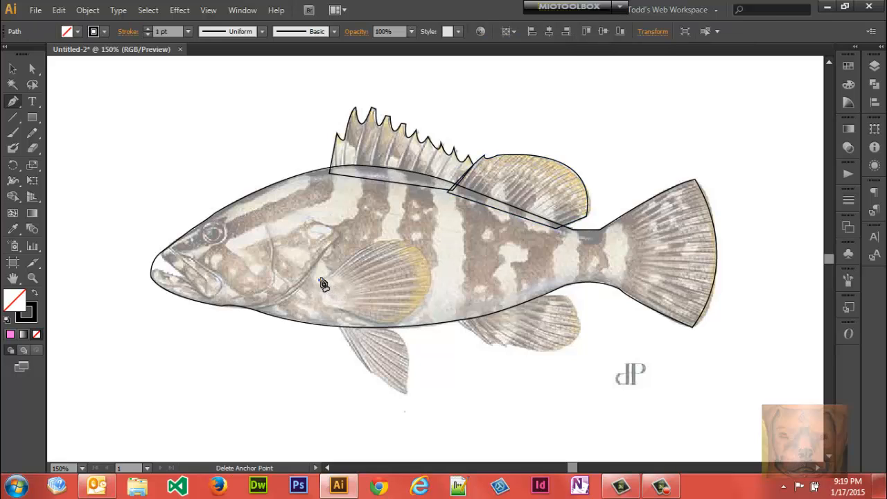
click(332, 275)
click(378, 244)
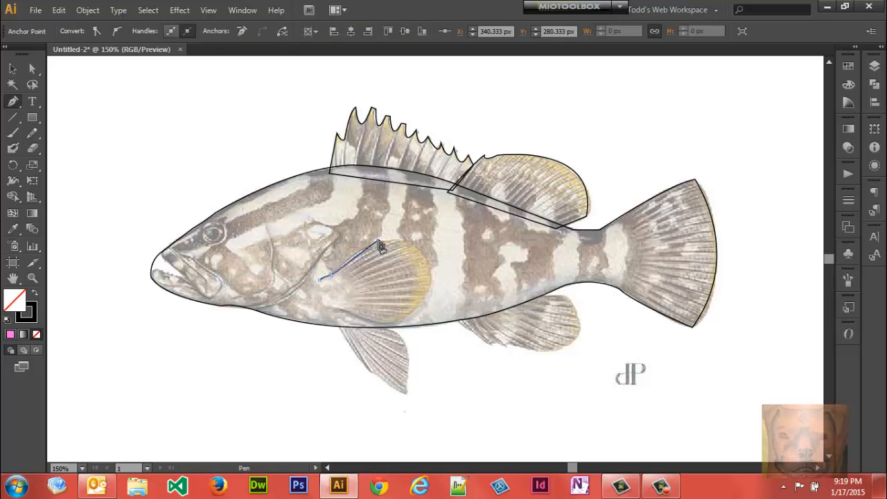
key(ctrl+z)
drag(379, 243, 399, 236)
click(377, 242)
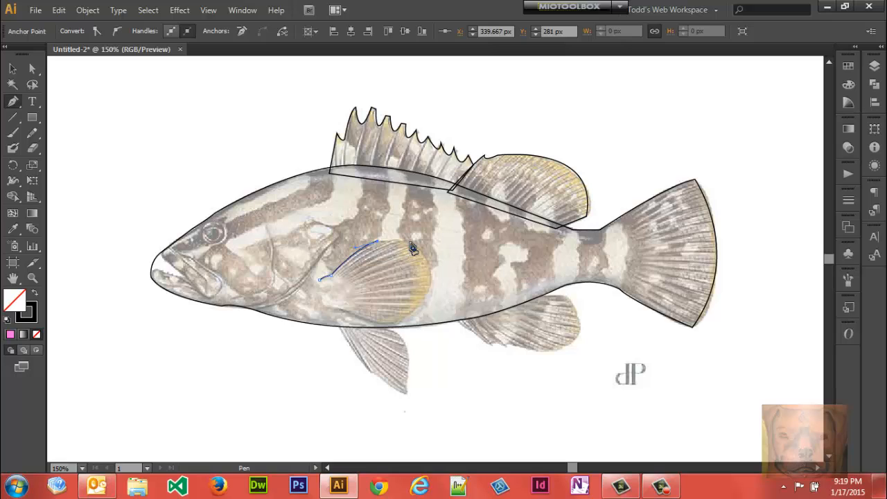
Curve the pectoral fin's outline over its top and around the rounded rear edge down to the lower tip
drag(412, 243, 415, 250)
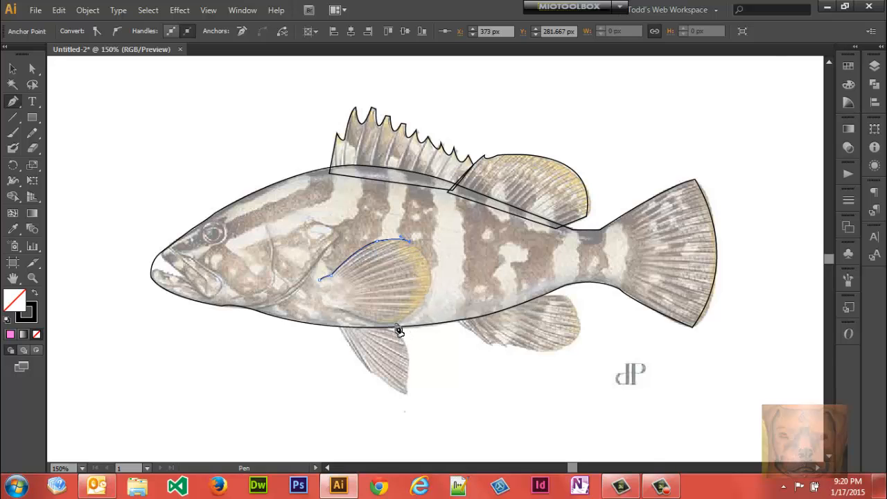
drag(392, 324, 318, 380)
drag(313, 381, 321, 379)
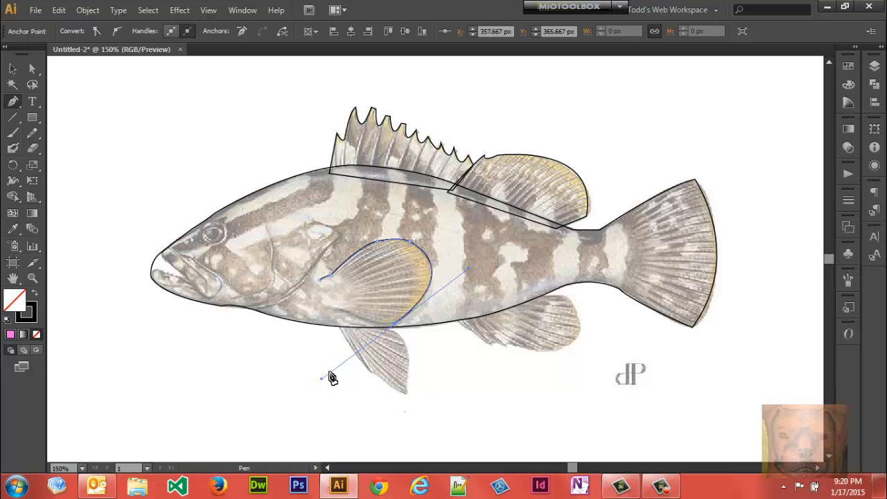
click(398, 328)
mouse_move(339, 308)
mouse_down()
mouse_move(331, 299)
mouse_move(322, 311)
mouse_up()
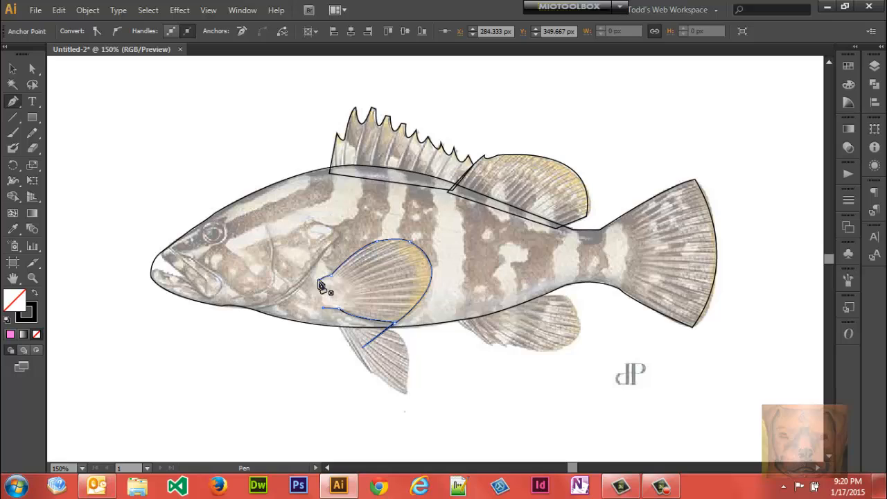
click(319, 280)
key(ctrl)
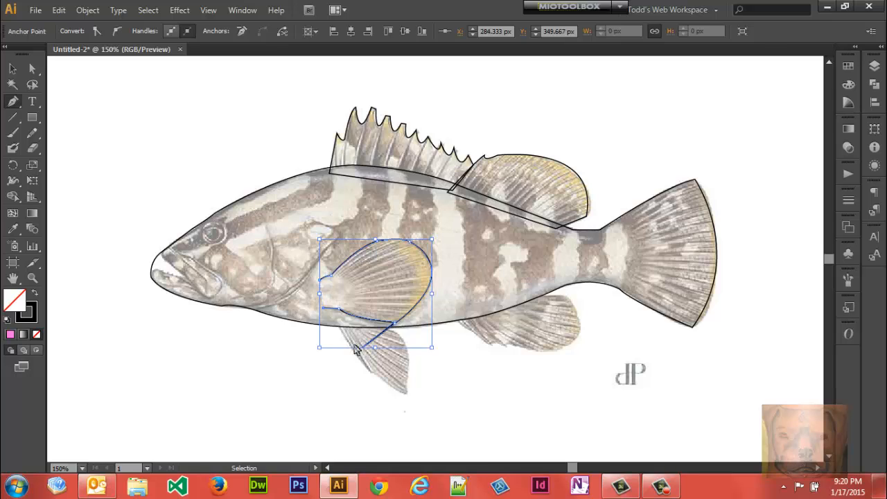
key(ctrl+z)
key(ctrl+z)
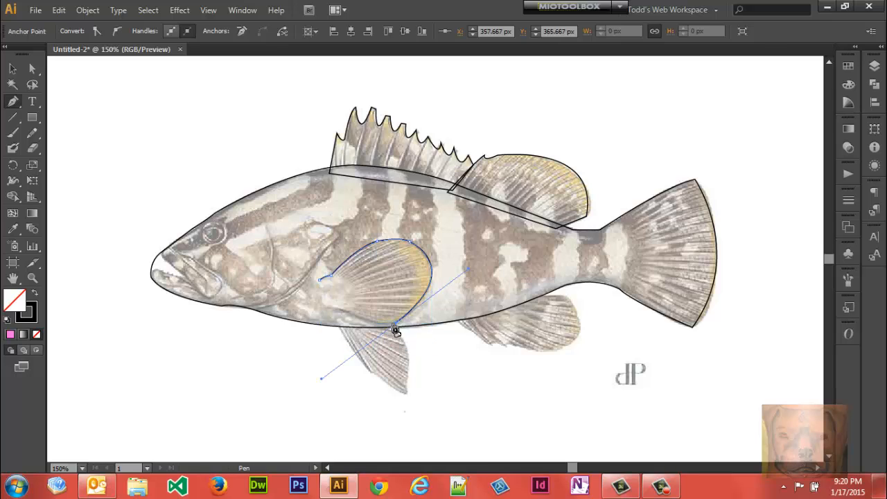
Retract the lower tip's outgoing handle and curve the outline along the pectoral fin's lower edge back to its base
click(397, 325)
drag(347, 311, 336, 305)
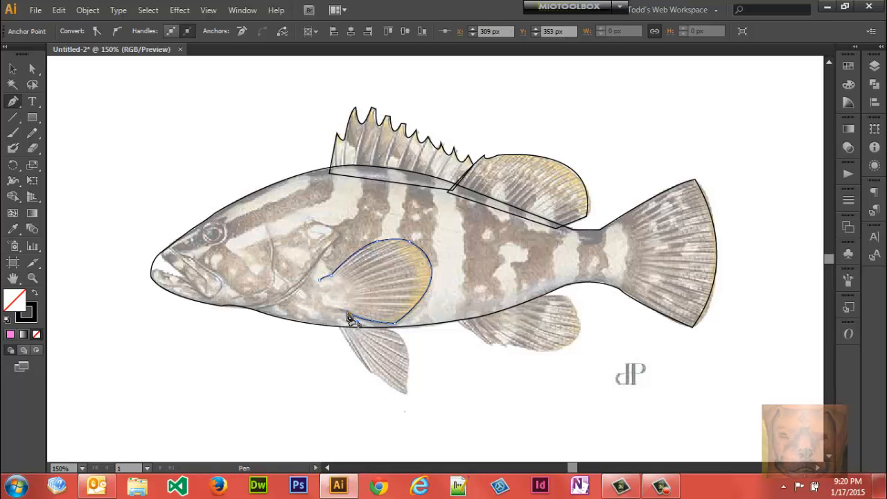
drag(324, 307, 316, 309)
alt+click(323, 307)
Close the pectoral fin's outline with a straight segment across its front base
click(321, 286)
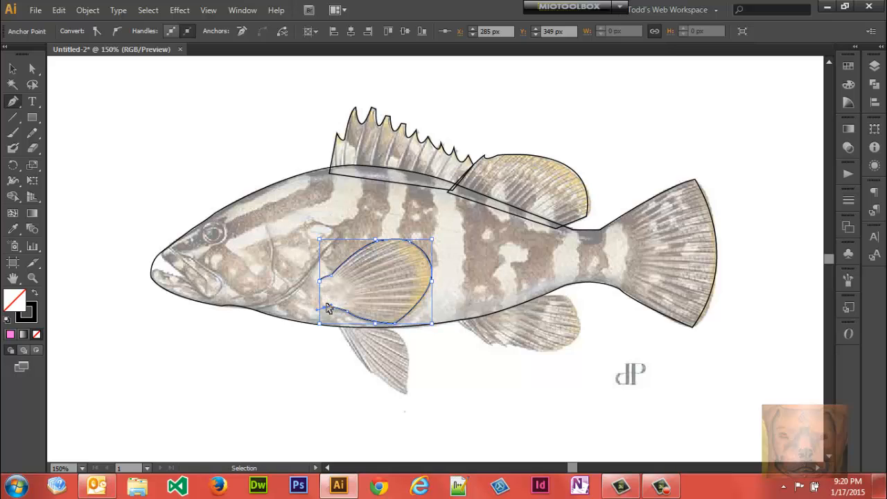
key(ctrl+z)
drag(325, 308, 314, 315)
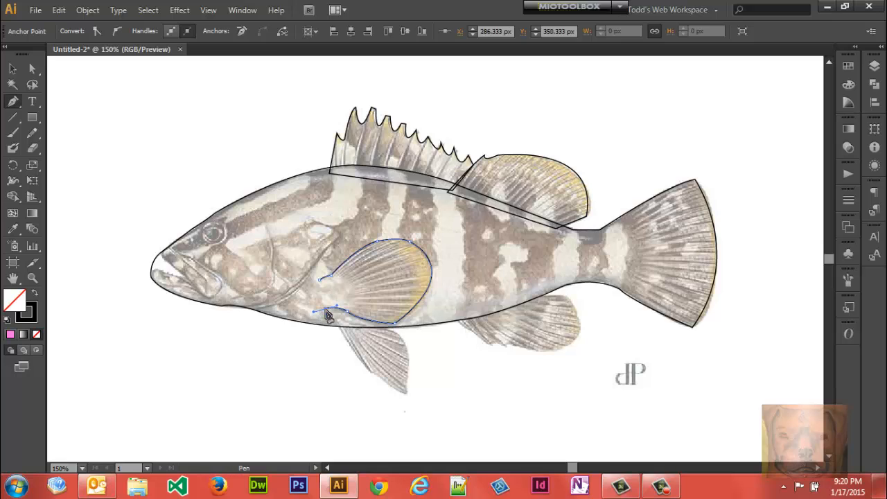
key(ctrl+z)
click(320, 280)
click(319, 280)
Start the pelvic fin as a new path at its front base and trace its front edge, lower tip and small rear notch
click(334, 323)
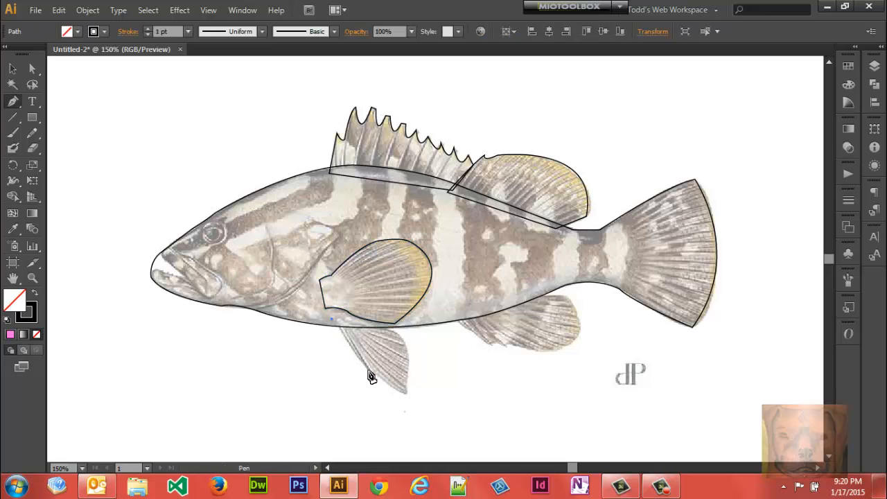
drag(368, 370, 373, 376)
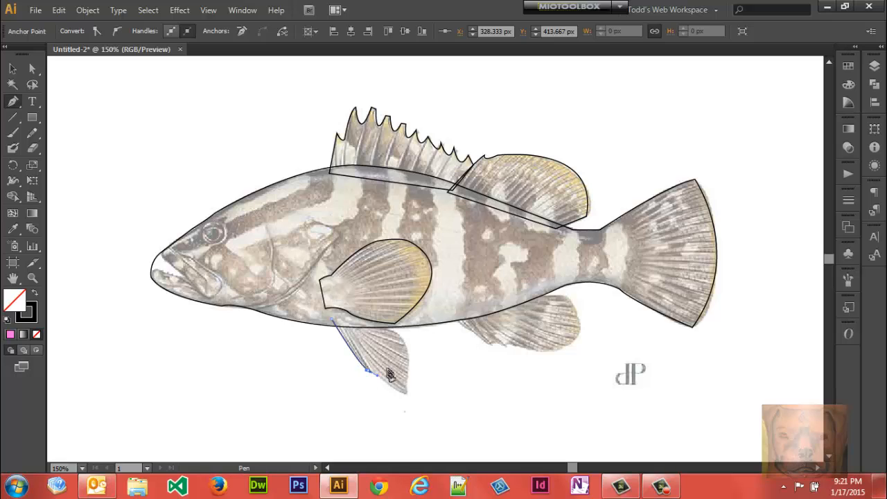
key(ctrl+z)
mouse_move(405, 392)
mouse_down()
mouse_move(417, 392)
mouse_move(410, 400)
mouse_up()
drag(408, 370, 414, 361)
click(407, 370)
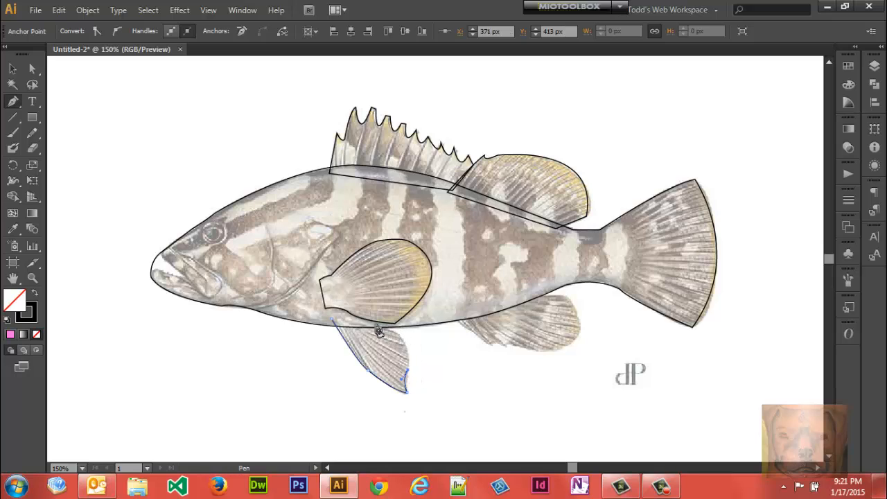
Curve the outline up the pelvic fin's rear edge to the belly and close it with a straight segment at the base
drag(374, 324, 339, 323)
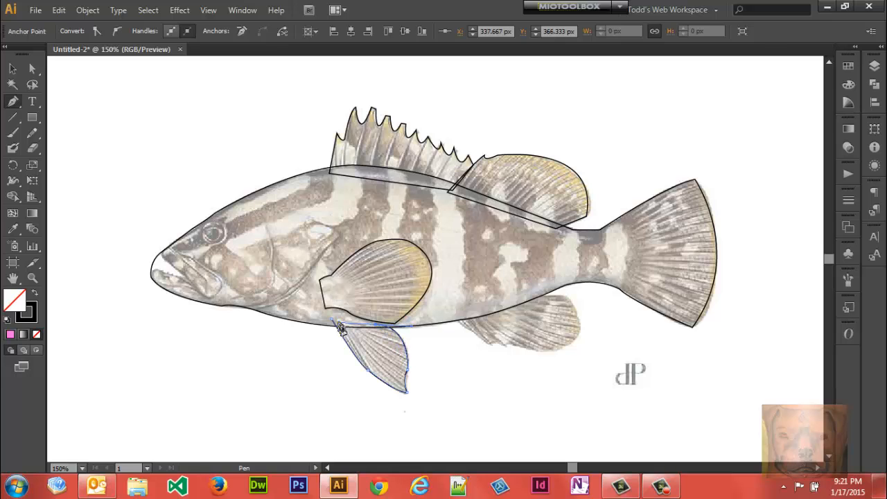
alt+click(375, 326)
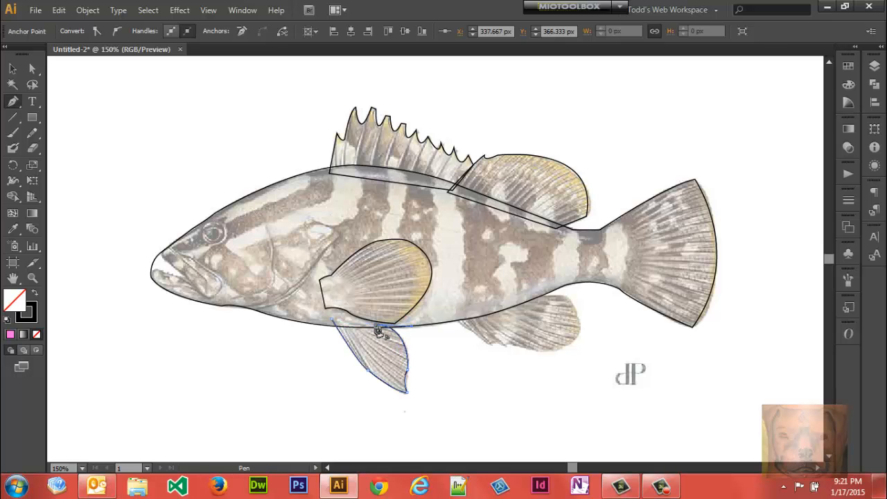
click(334, 322)
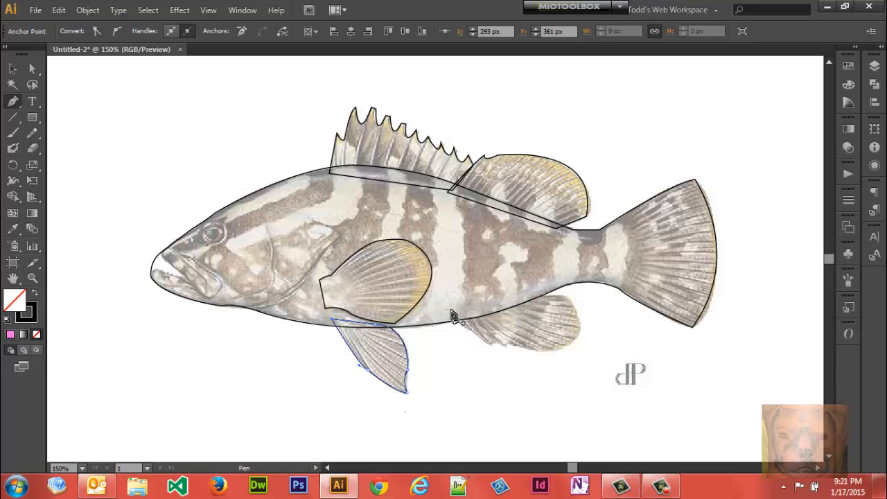
Start the anal fin as a new path at its front base inside the body and trace its front edge to the lower front corner
click(451, 320)
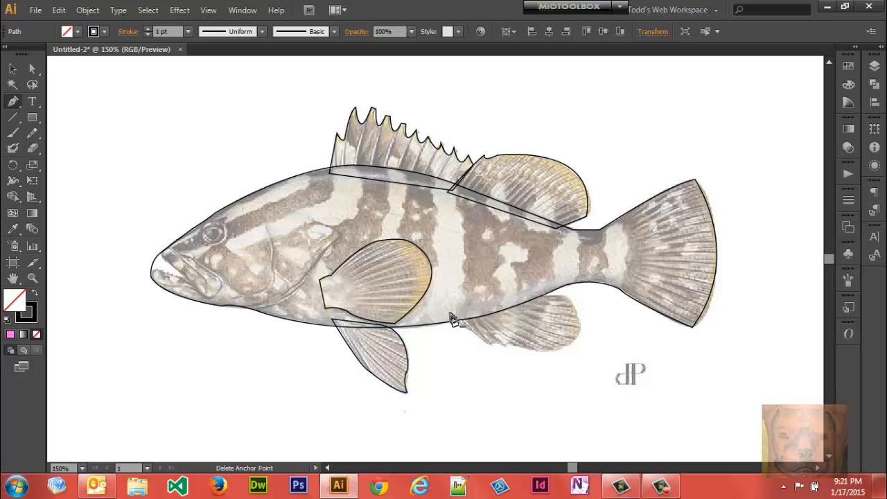
click(492, 347)
drag(494, 345, 501, 345)
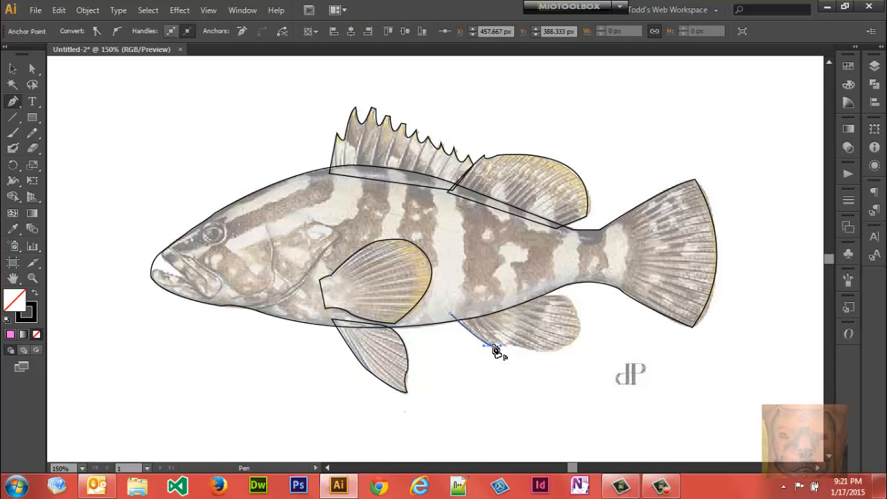
click(491, 345)
key(ctrl+z)
click(493, 346)
Trace the small scallops along the front part of the anal fin's lower edge, retracting the outgoing handles at the corners
drag(504, 346, 508, 348)
click(504, 346)
click(522, 347)
drag(532, 353, 532, 353)
click(522, 346)
Curve the outline around the anal fin's rounded lower rear edge and up its back edge, retracting each outgoing handle
drag(561, 354, 571, 341)
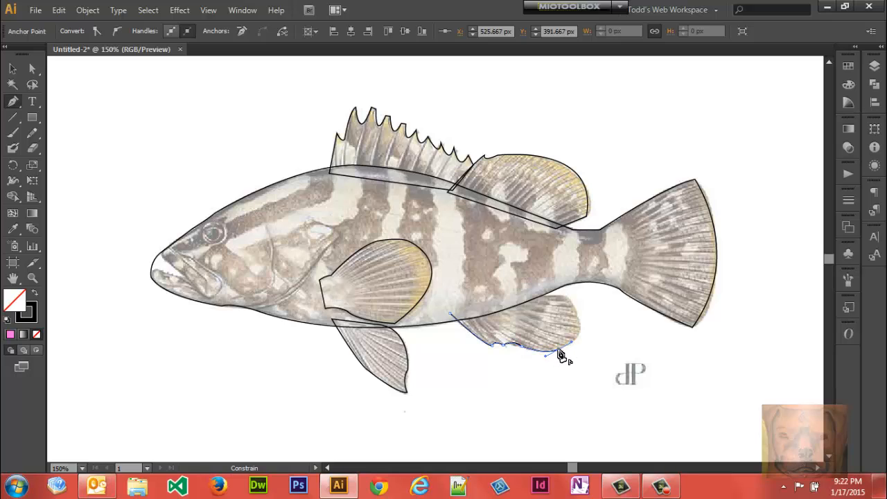
click(560, 352)
drag(575, 313, 558, 294)
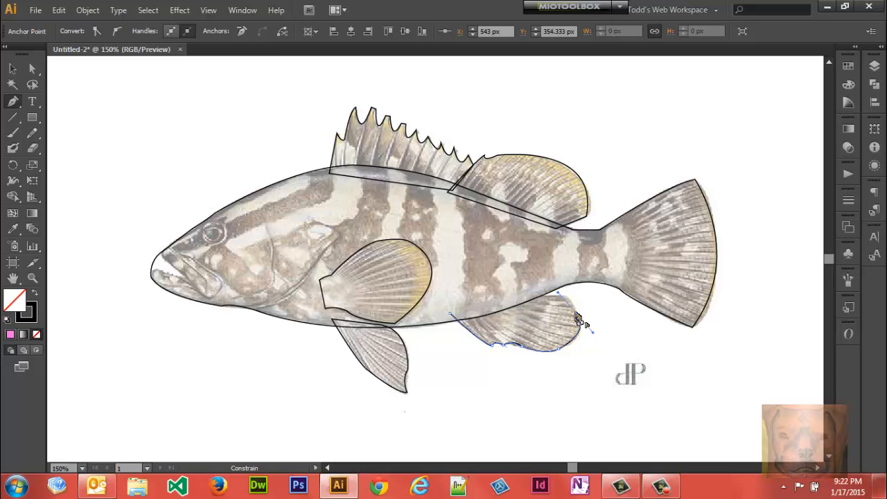
click(576, 314)
Trace the anal fin's upper rear corner into the body and close the outline with a straight segment to the front base
click(563, 293)
drag(555, 290, 555, 290)
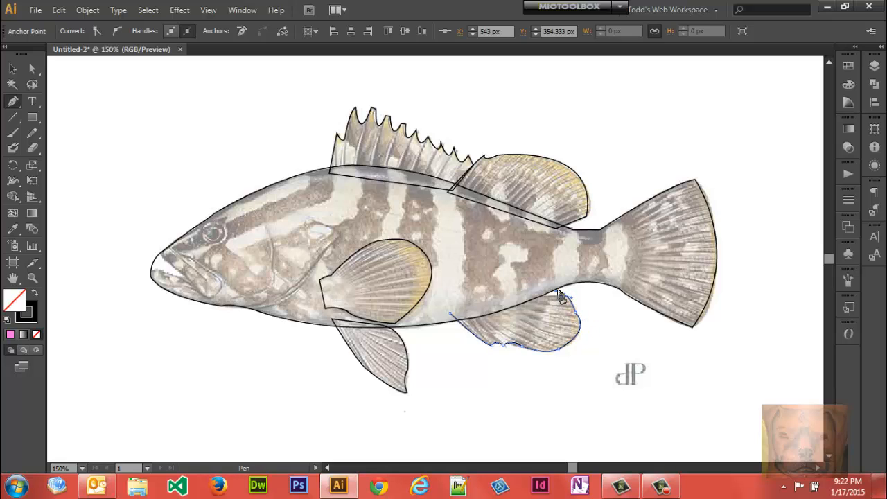
click(564, 294)
drag(533, 292, 536, 297)
click(533, 293)
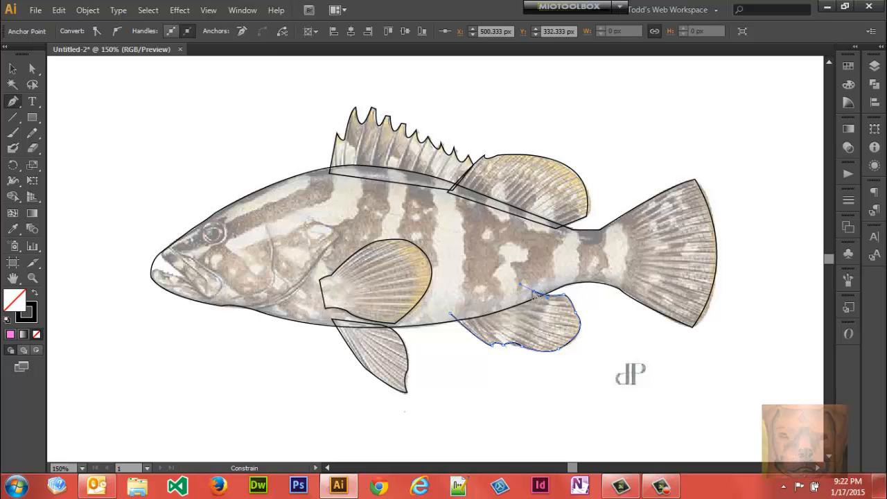
click(451, 318)
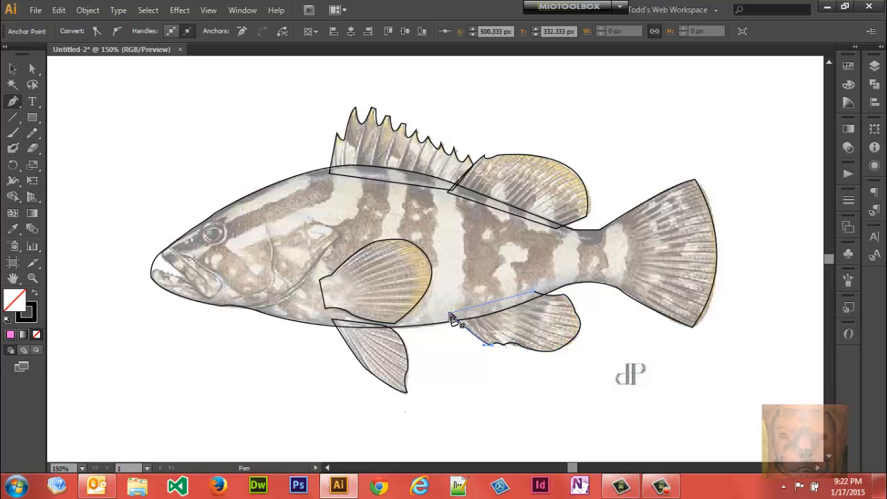
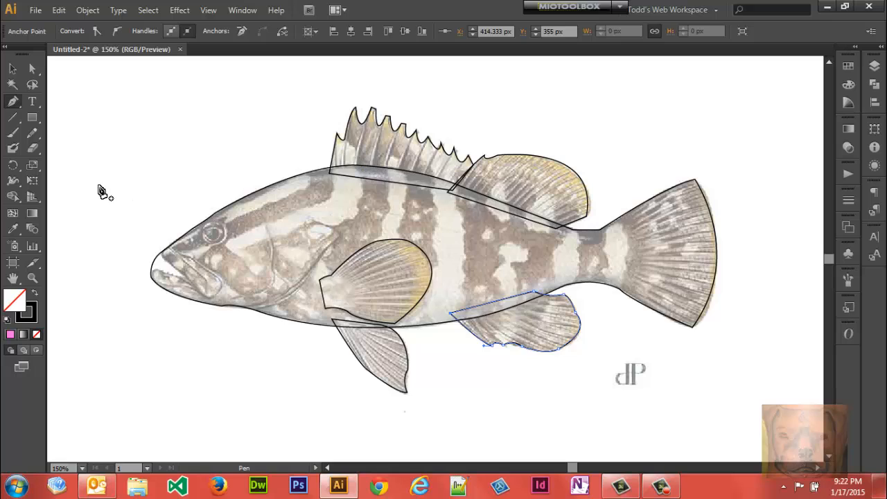
Select the fish's body outline and fill it with green
click(14, 69)
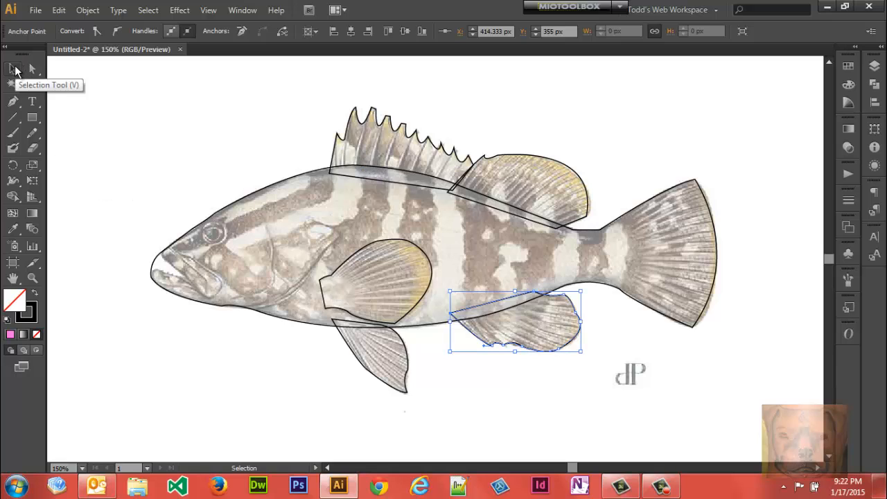
click(147, 151)
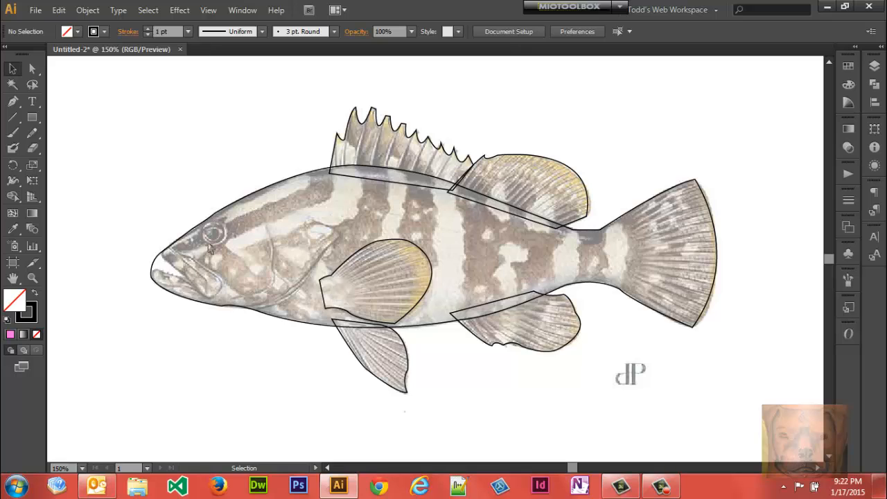
click(218, 216)
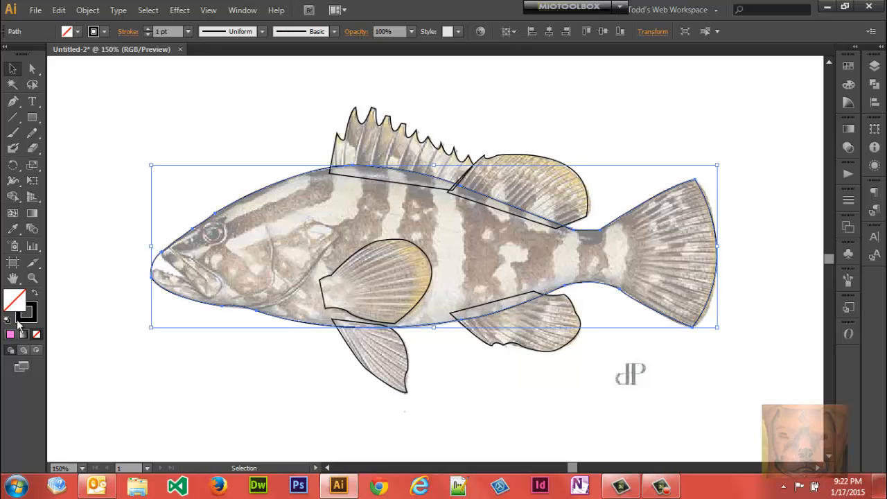
double_click(9, 303)
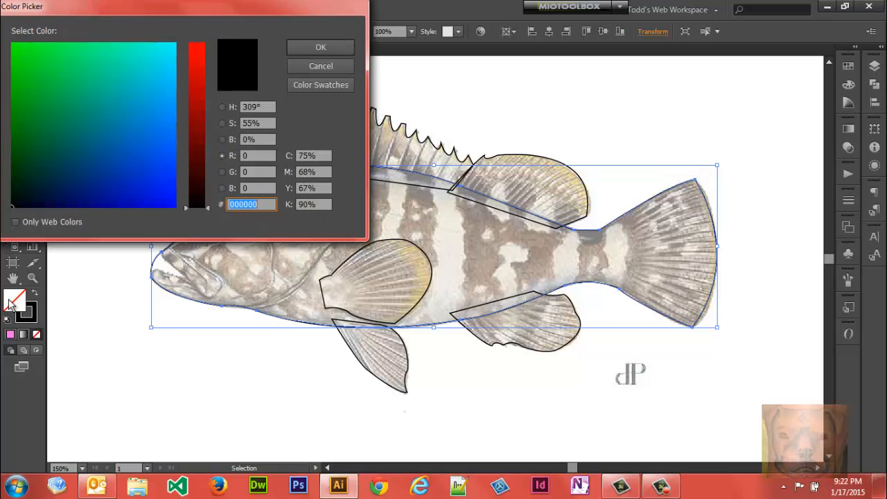
click(69, 70)
click(308, 47)
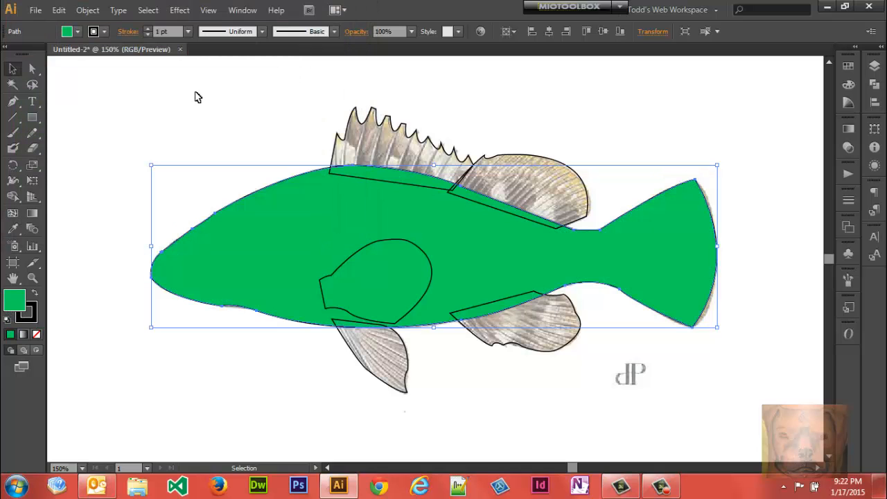
Set the body shape's opacity to 20% and deselect it
click(410, 31)
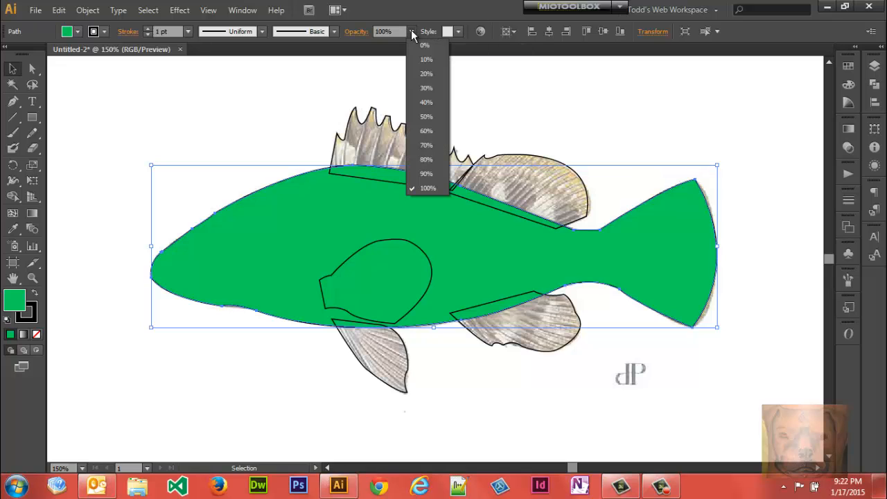
click(427, 75)
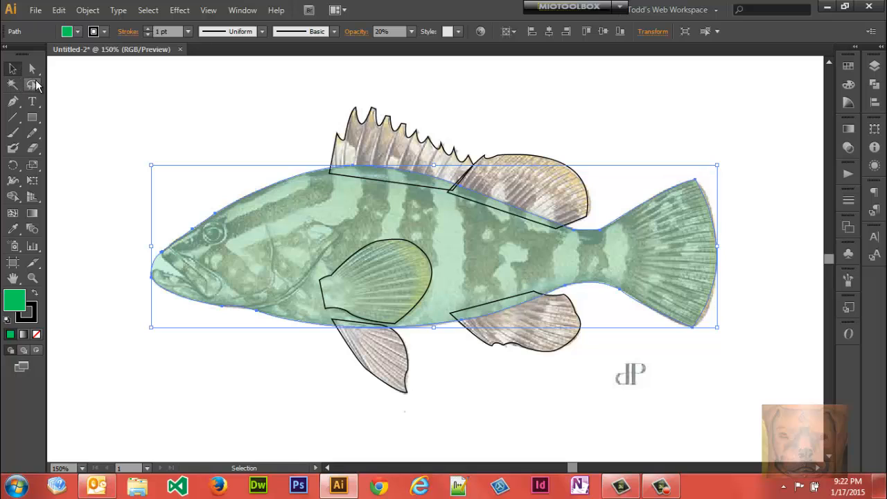
click(94, 88)
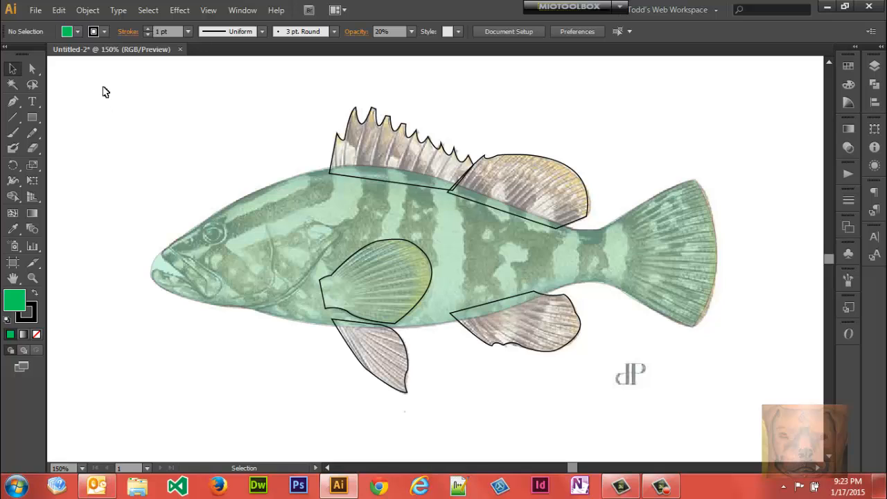
Start a mouth shape with the Pen tool just outside the upper lip, curve it to the mouth corner and remove its fill
click(15, 102)
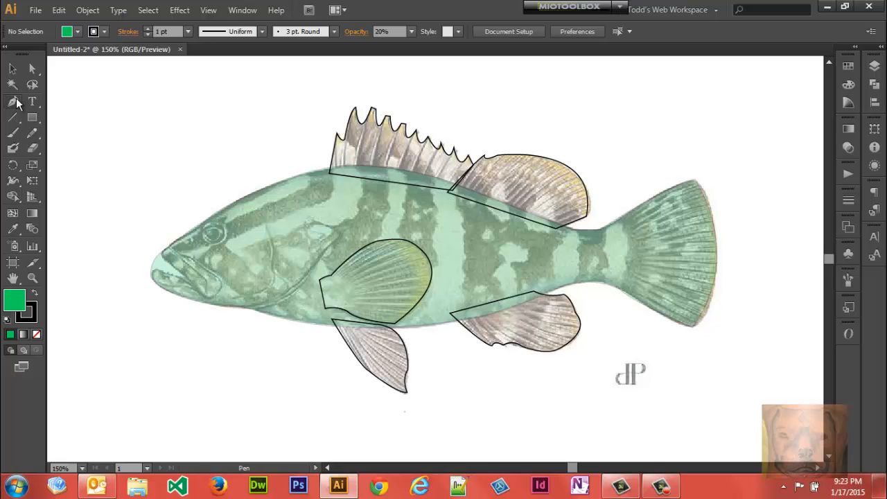
click(156, 241)
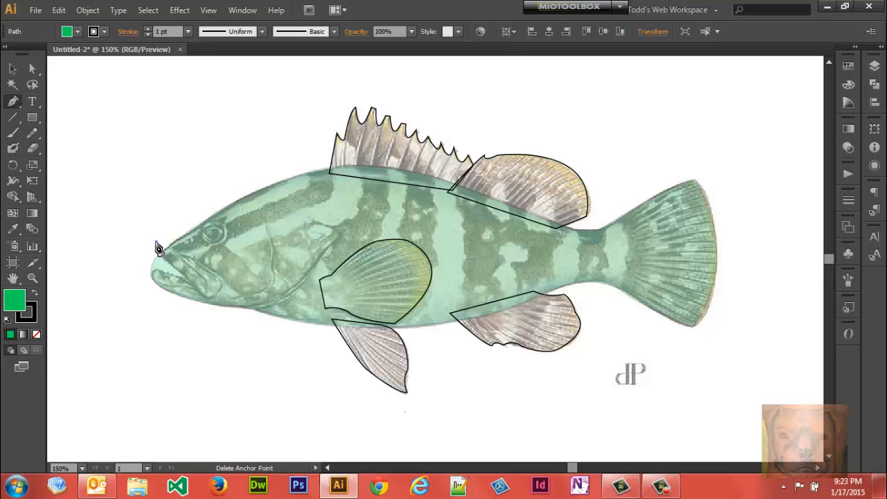
click(188, 279)
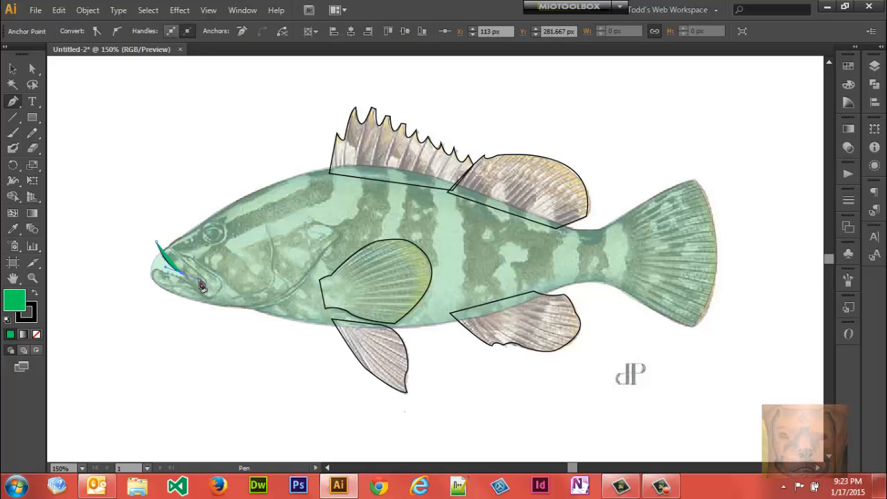
click(37, 334)
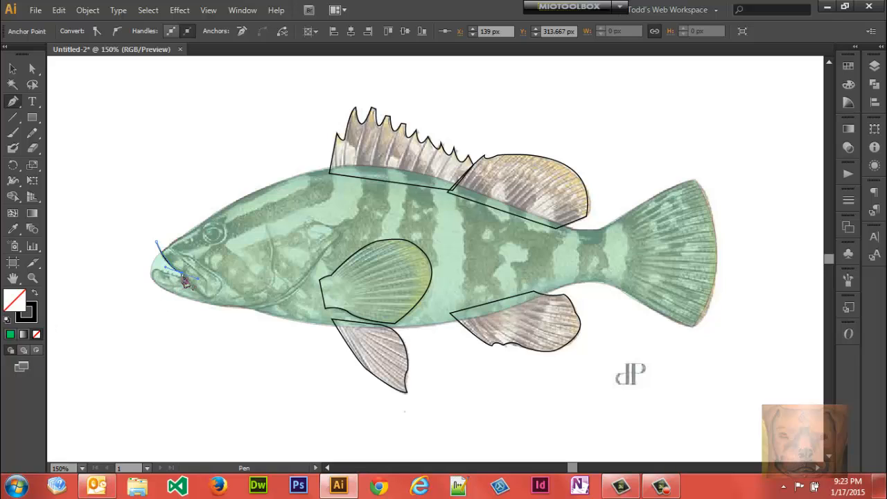
Run the mouth shape's lower edge from the mouth corner out past the lower lip and close the path at its start
click(185, 279)
drag(147, 273, 99, 257)
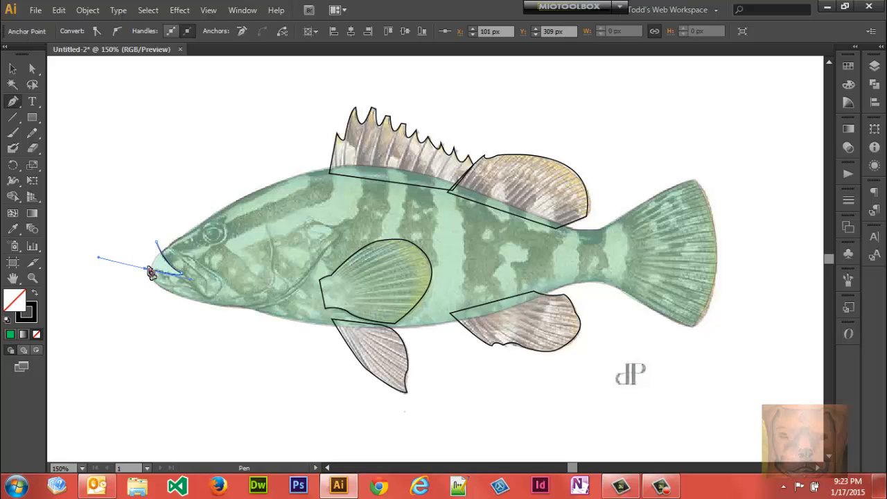
click(158, 248)
click(156, 242)
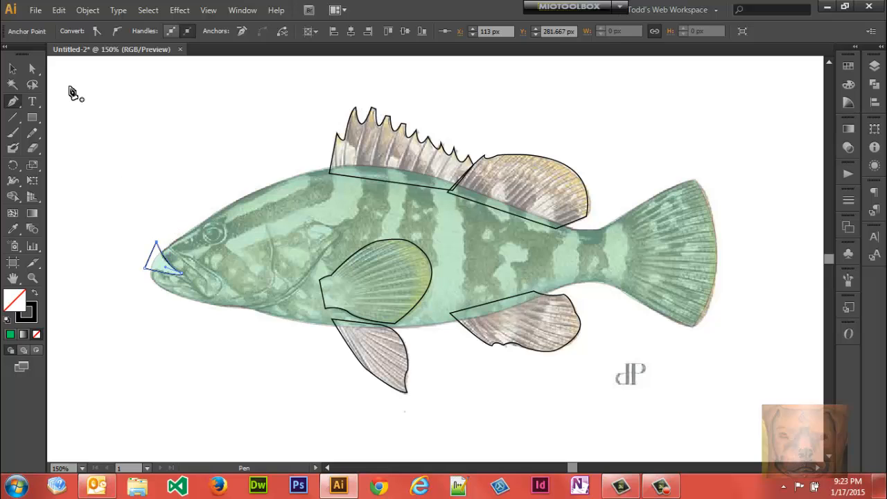
Cut the fish body with the mouth shape using Divide Objects Below and switch to the Selection tool
click(88, 10)
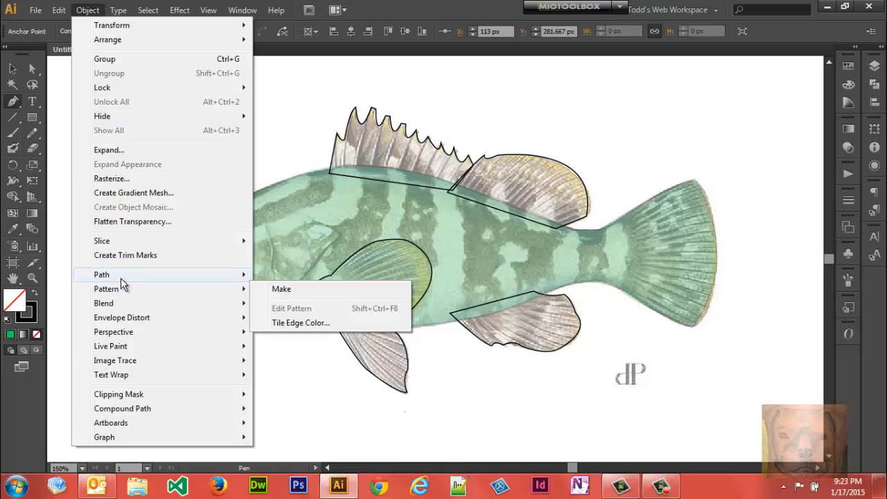
mouse_move(120, 277)
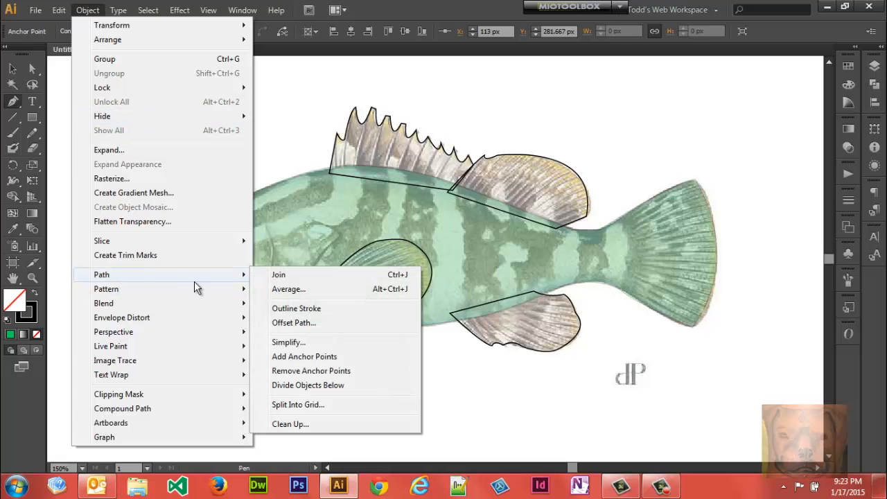
click(289, 388)
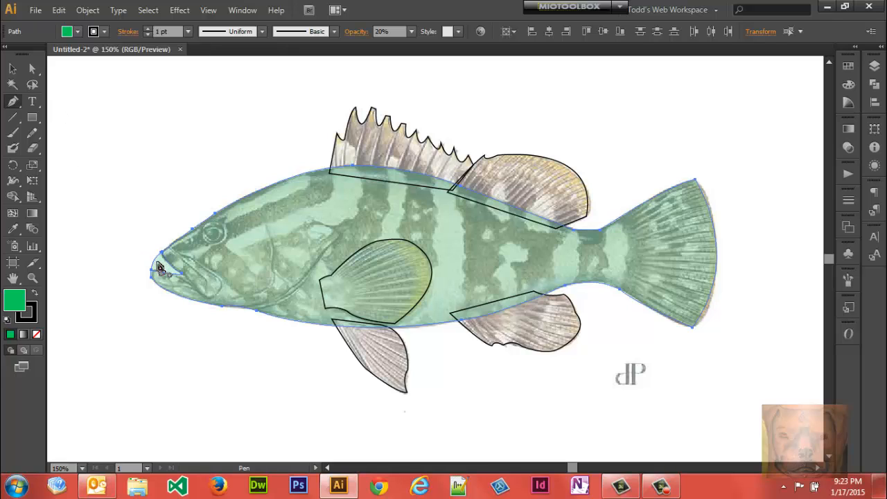
click(12, 69)
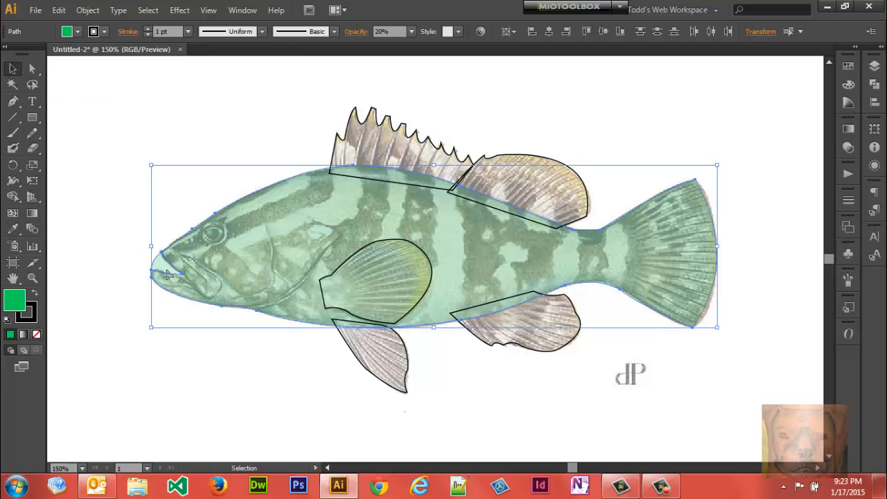
click(165, 270)
key(Delete)
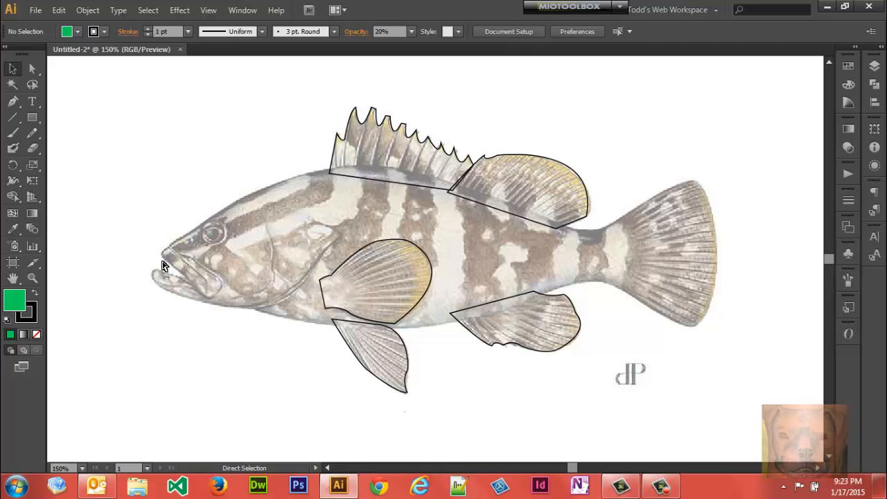
key(ctrl+z)
Isolate the cut-out mouth piece, delete it and leave isolation mode
double_click(162, 264)
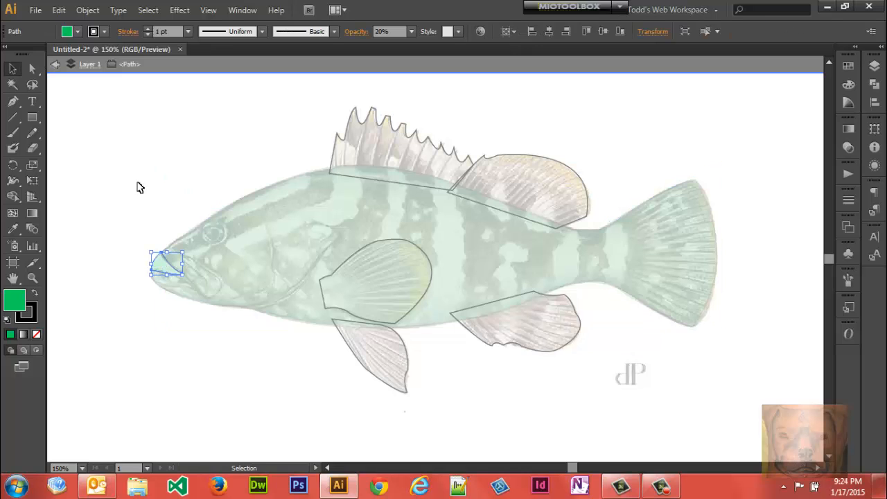
right_click(164, 263)
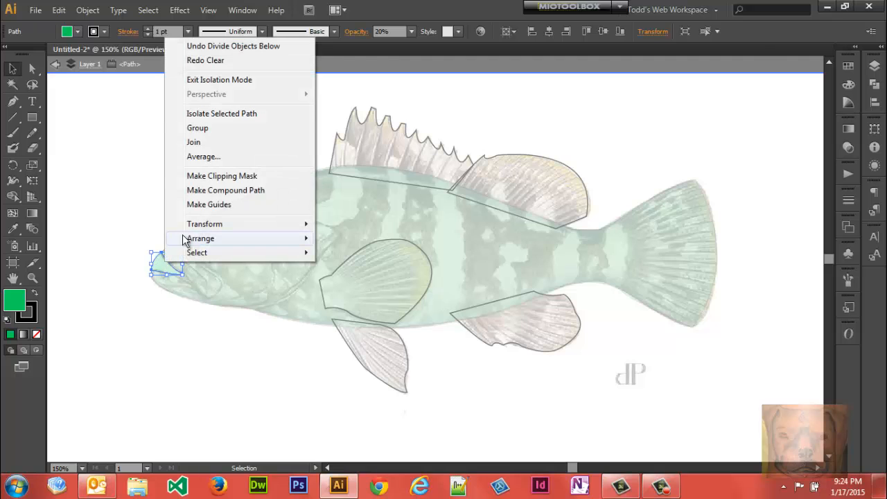
click(134, 171)
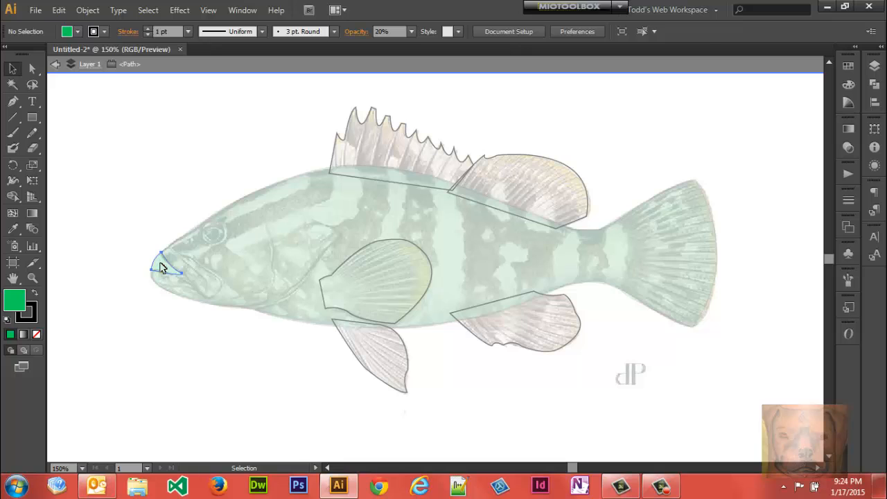
click(160, 267)
key(Delete)
double_click(125, 201)
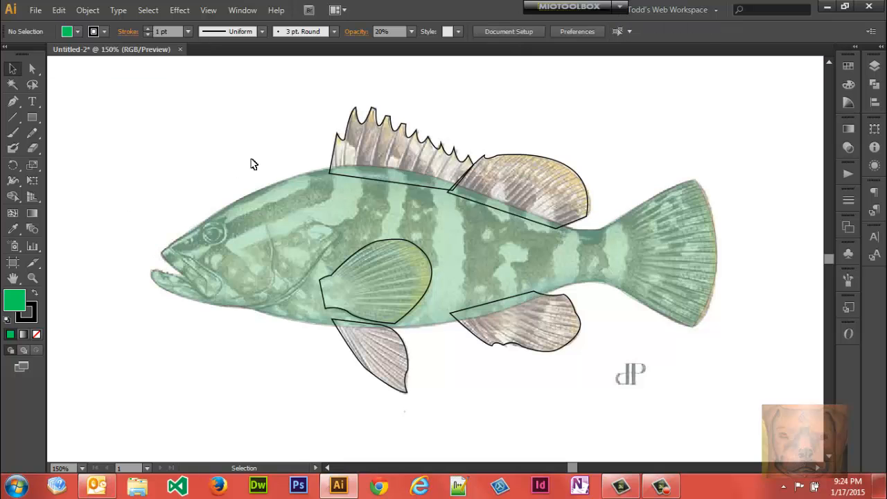
Set the body shape's opacity to 100%, deselect it and show the document's layers
click(411, 32)
click(426, 187)
click(294, 250)
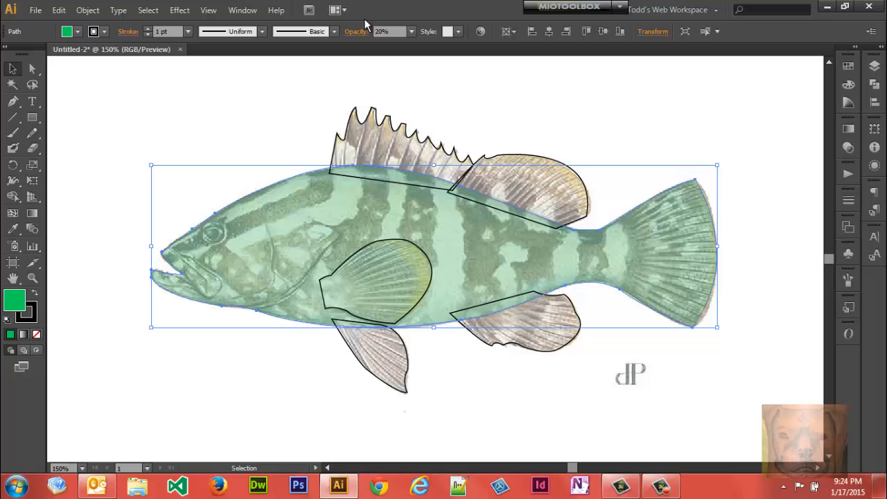
click(410, 32)
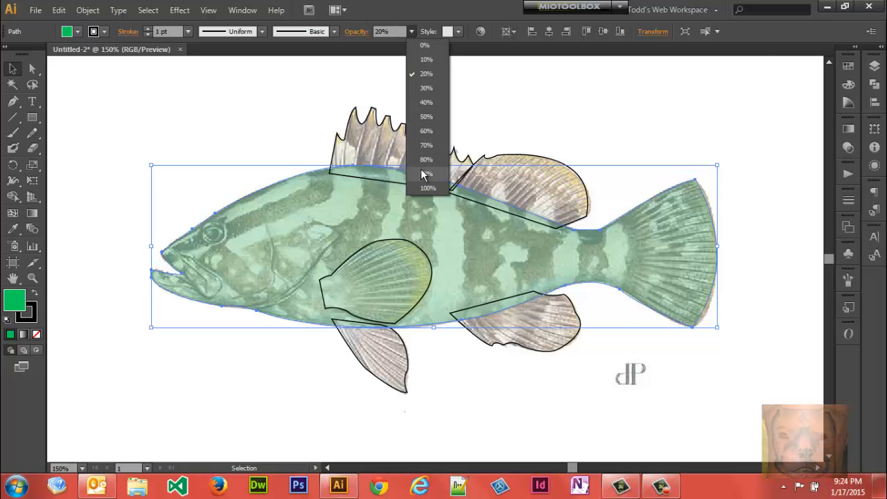
click(425, 187)
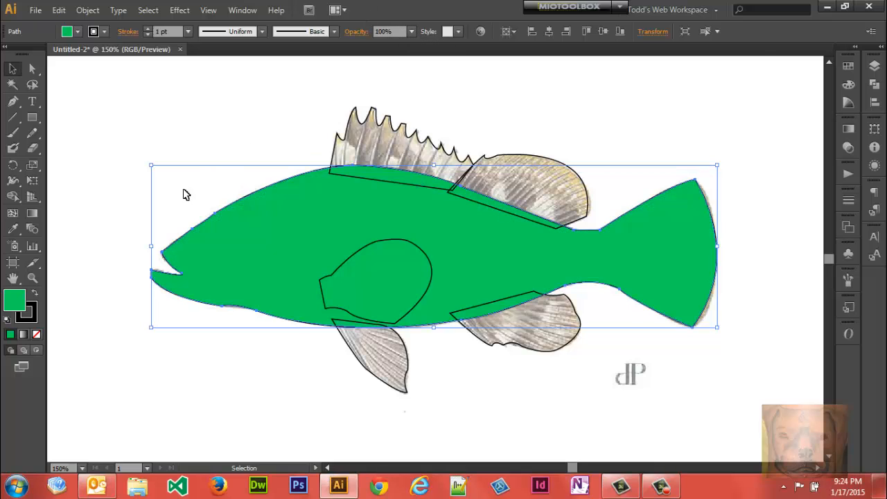
click(241, 122)
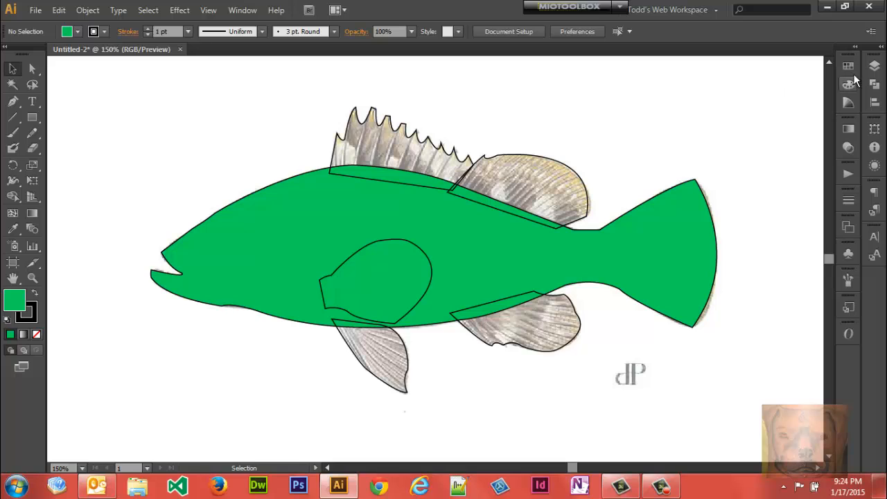
click(874, 67)
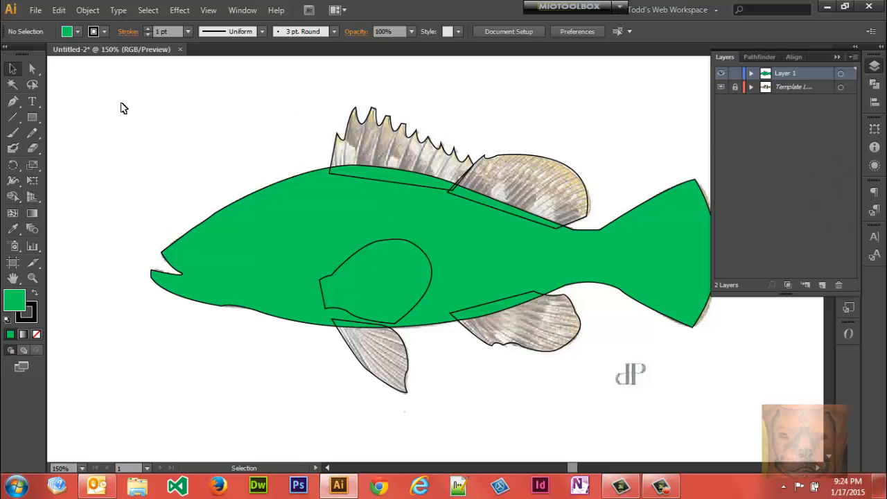
Try to place the spiny dorsal fin behind the body with Send Backward
click(335, 158)
right_click(335, 159)
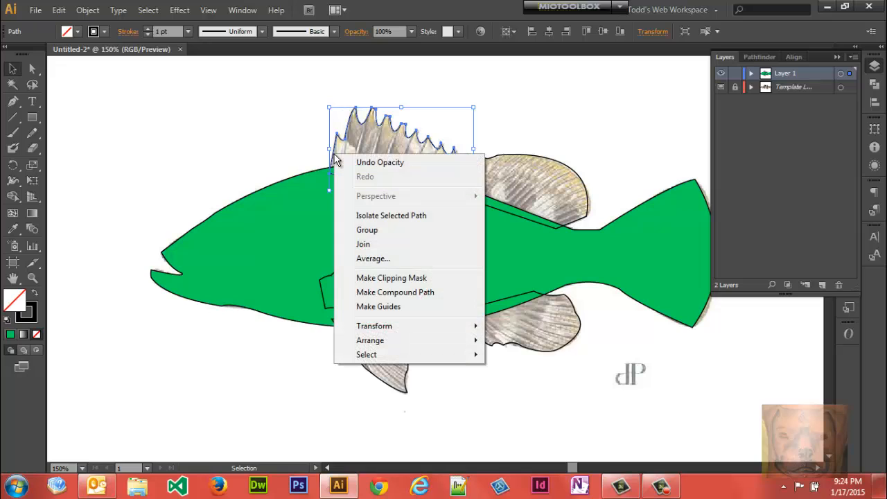
mouse_move(390, 343)
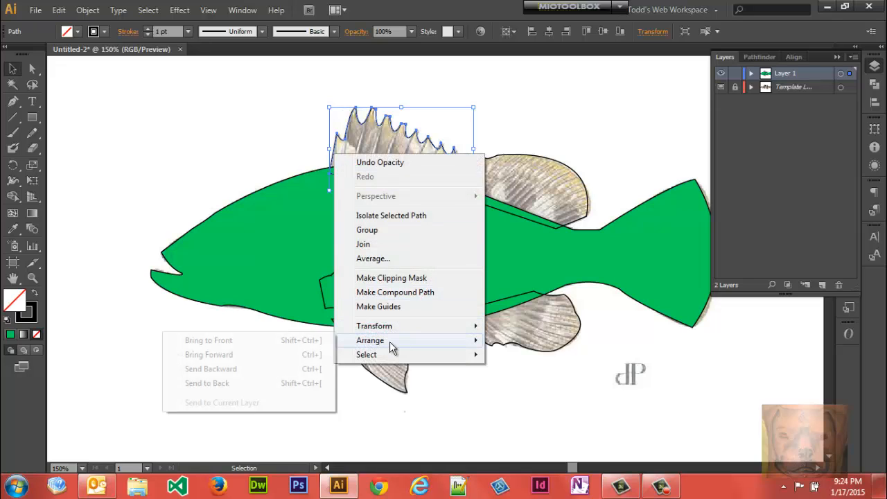
click(249, 368)
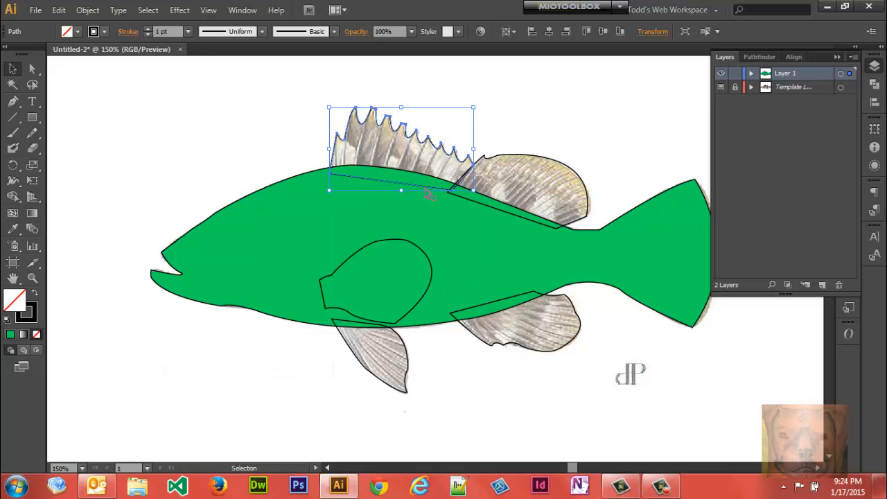
click(499, 134)
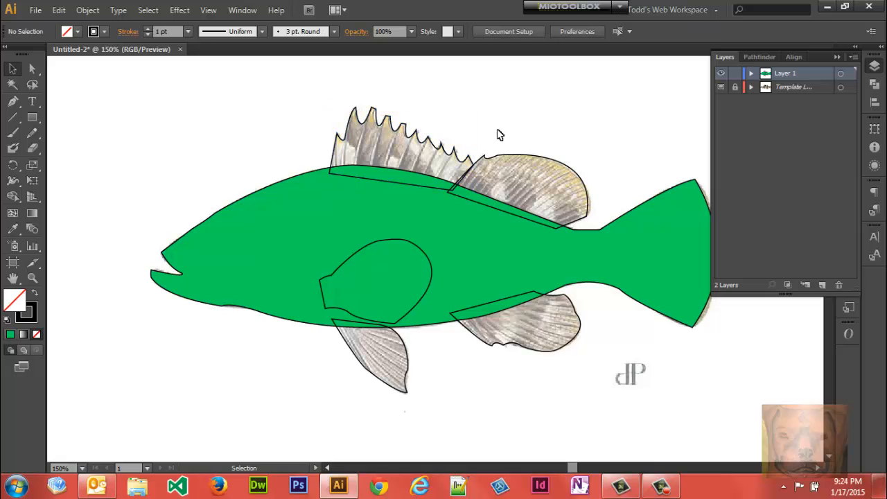
Expand Layer 1 and move the spiny dorsal fin and rear dorsal fin paths beneath the body path
click(404, 186)
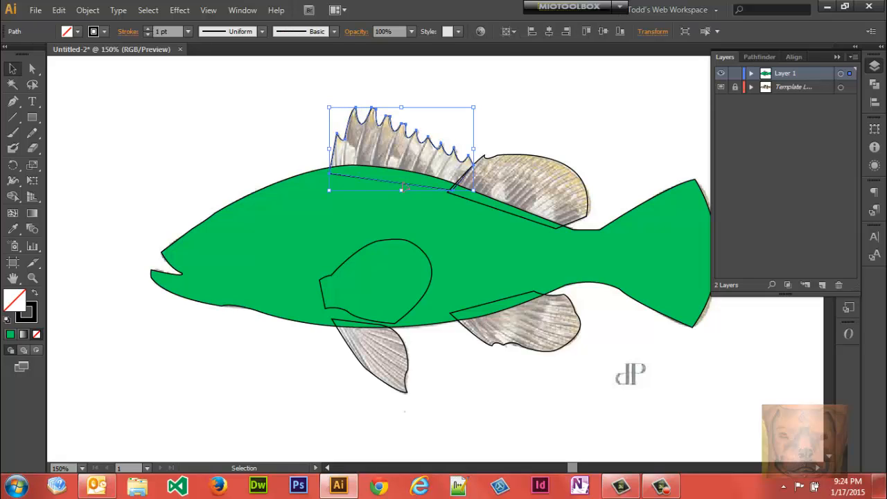
click(751, 72)
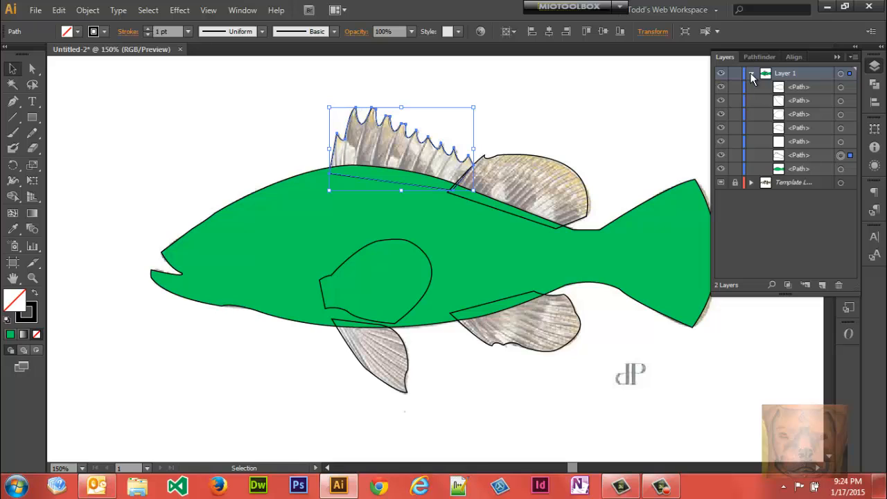
drag(777, 155, 791, 172)
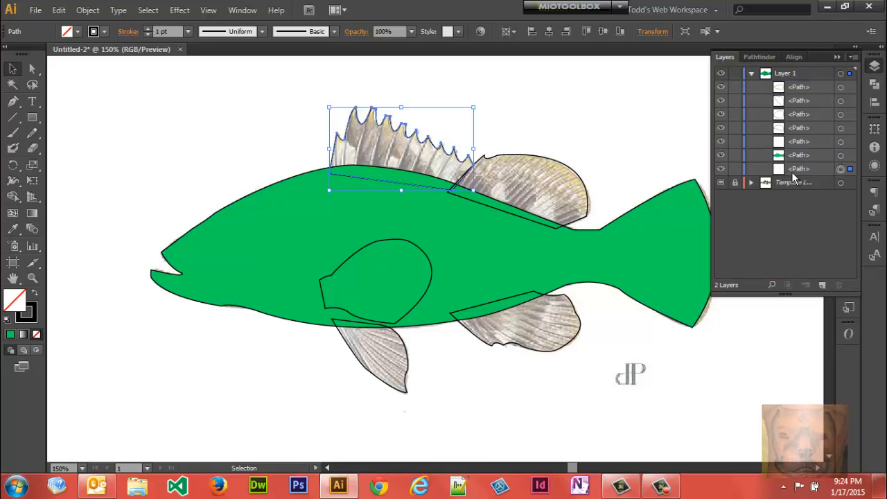
click(572, 200)
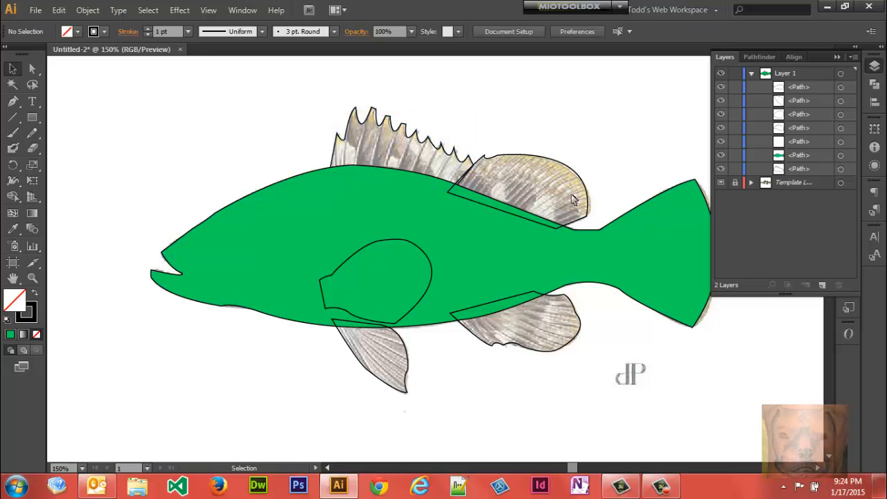
click(524, 222)
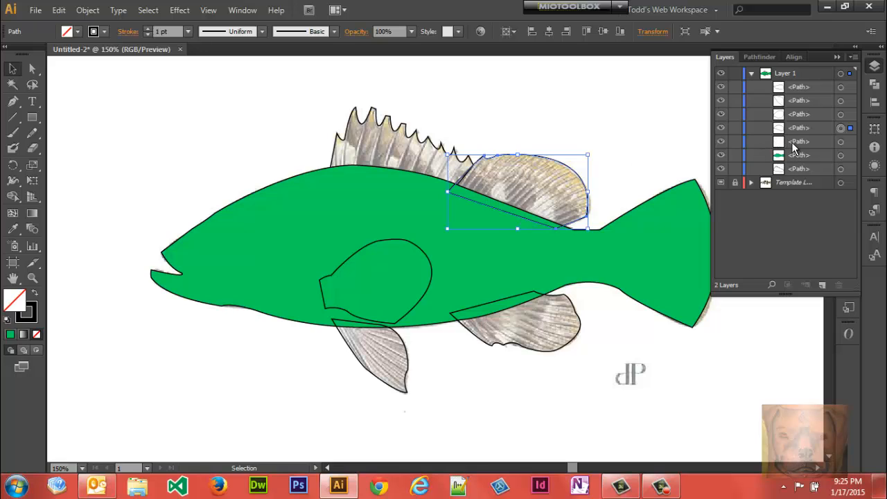
drag(795, 127, 797, 164)
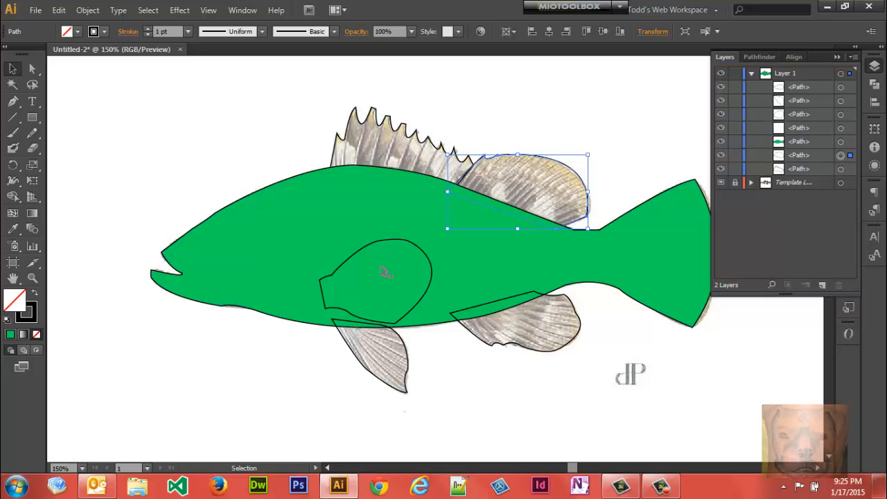
Move the pelvic fin and anal fin paths to the bottom of Layer 1, beneath the body, and clear the selection
click(400, 339)
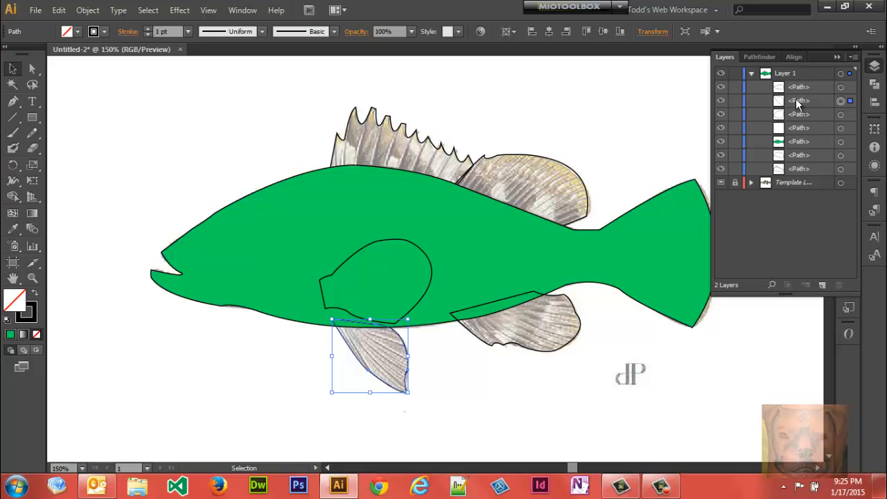
drag(797, 102, 798, 173)
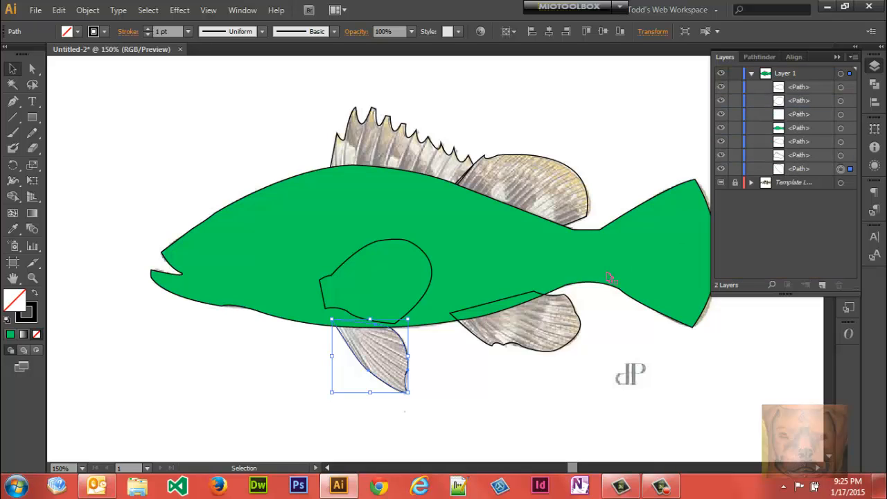
click(562, 298)
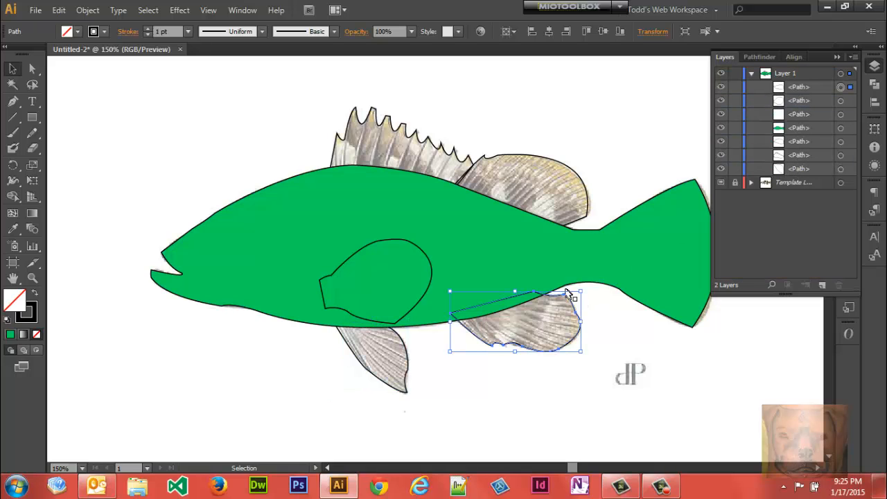
drag(803, 88, 808, 177)
click(663, 140)
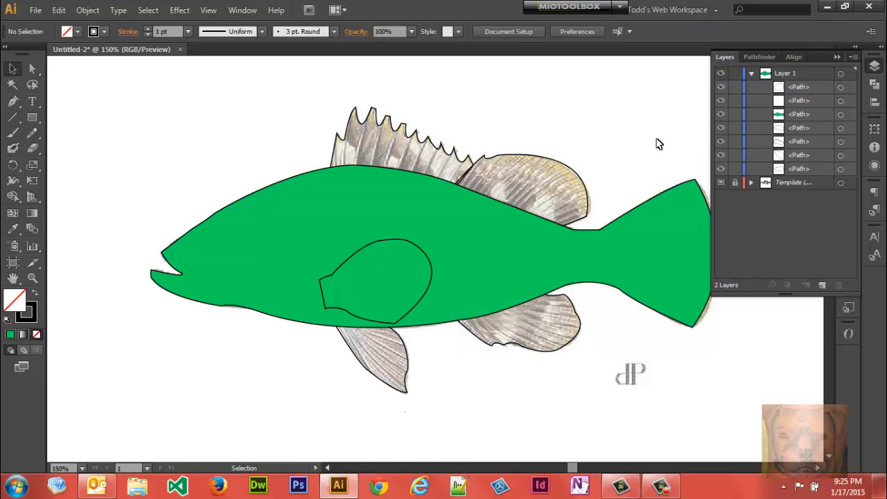
Fill the spiny dorsal fin with a bright blue
click(338, 141)
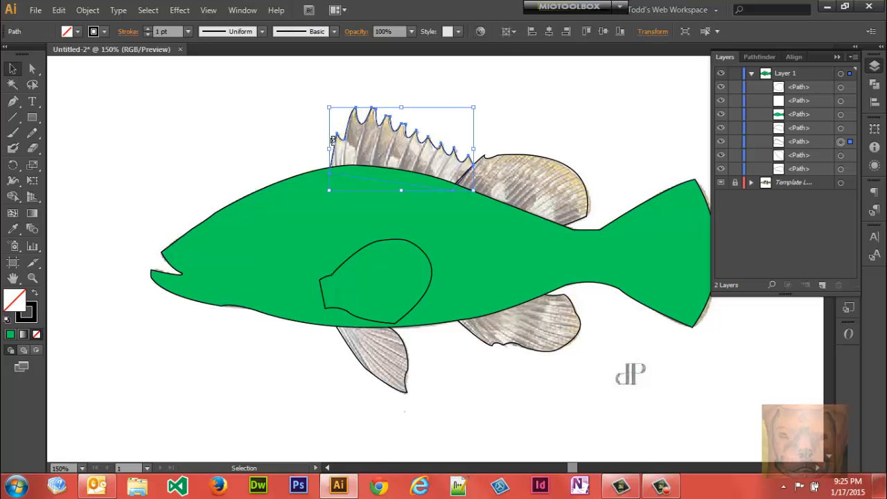
double_click(8, 310)
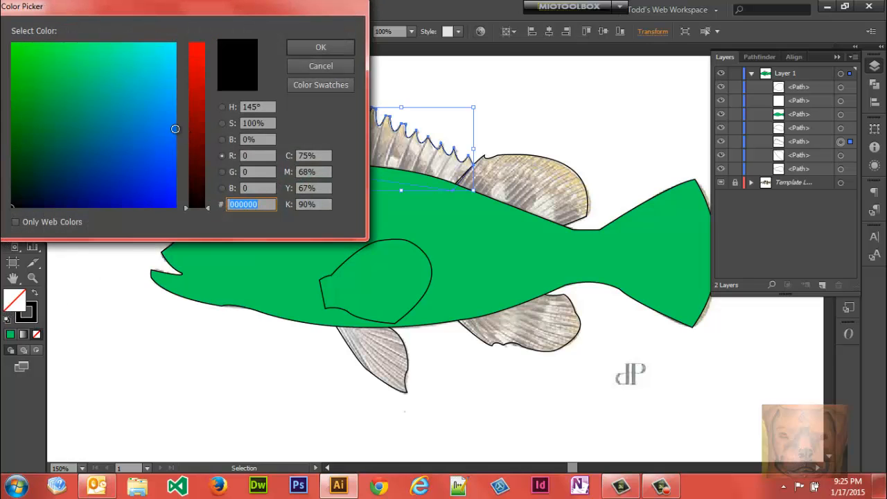
click(161, 133)
click(312, 44)
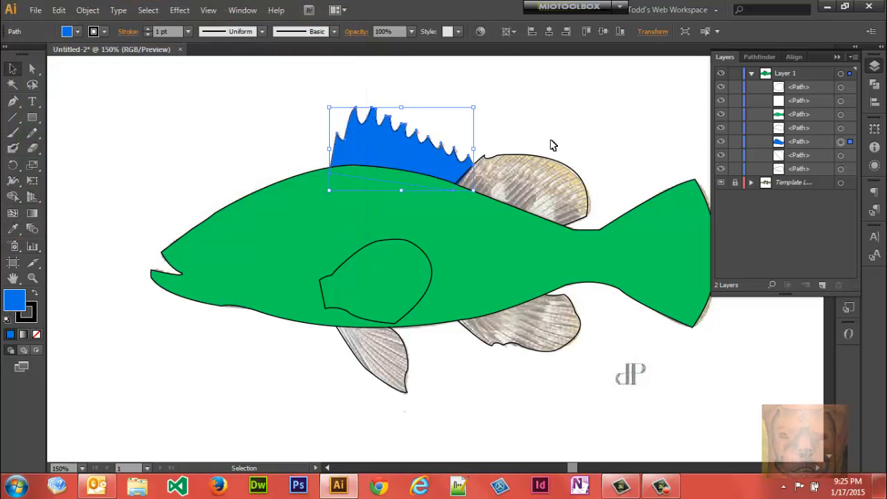
Fill the rear dorsal fin with a bright red
click(545, 162)
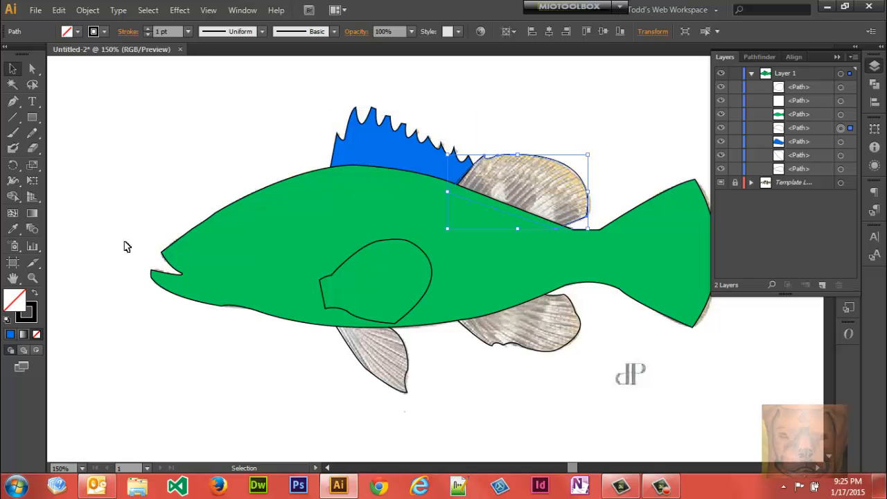
double_click(14, 300)
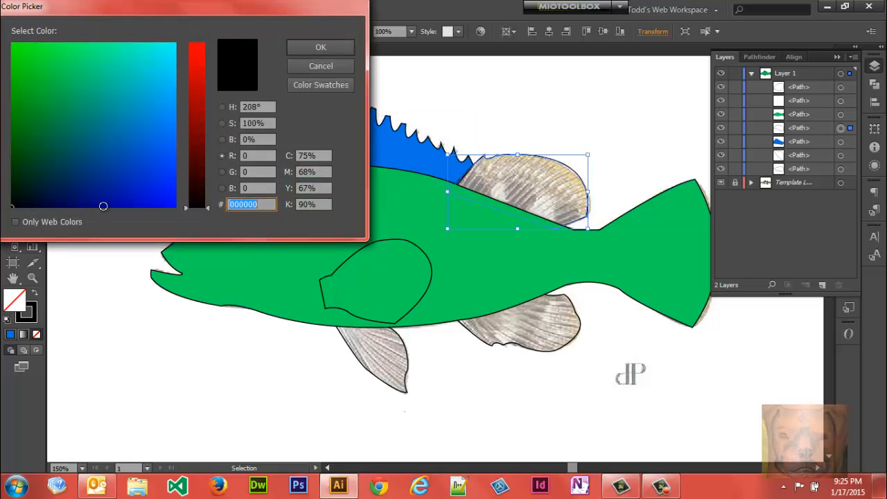
click(198, 82)
click(308, 50)
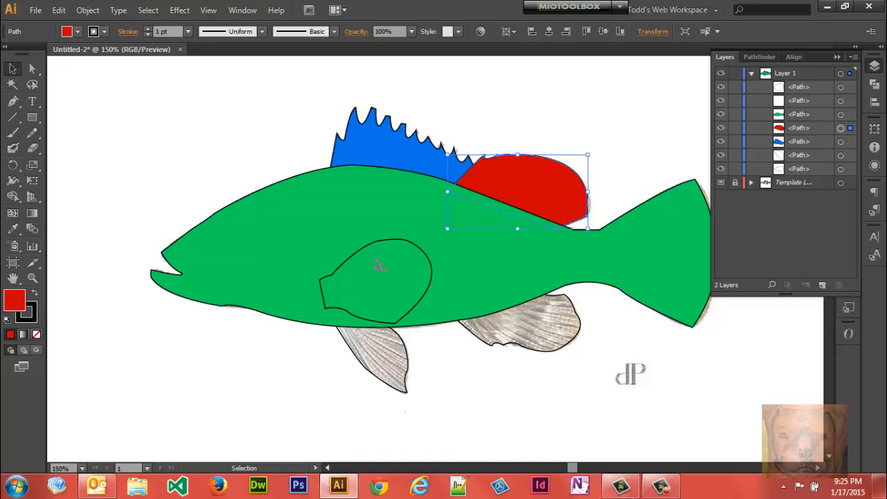
Fill the pelvic fin beneath the belly with the RGB Yellow swatch, leaving isolation mode beforehand if it is active
double_click(367, 363)
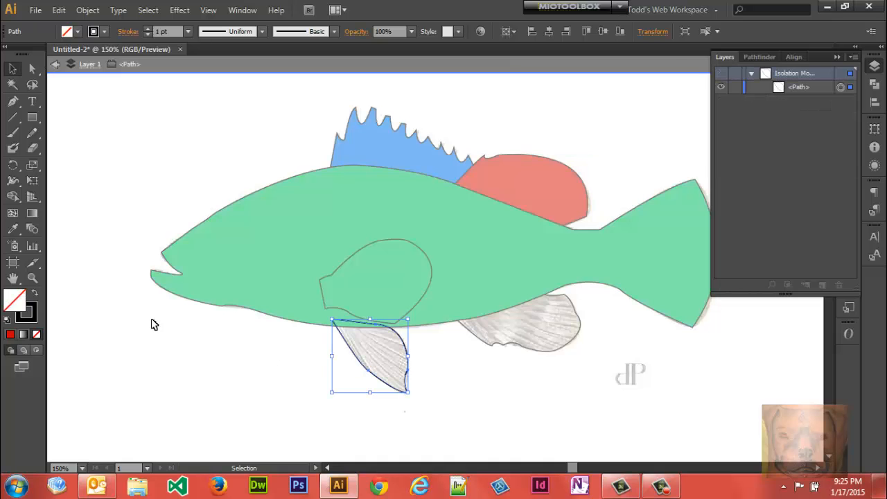
double_click(80, 191)
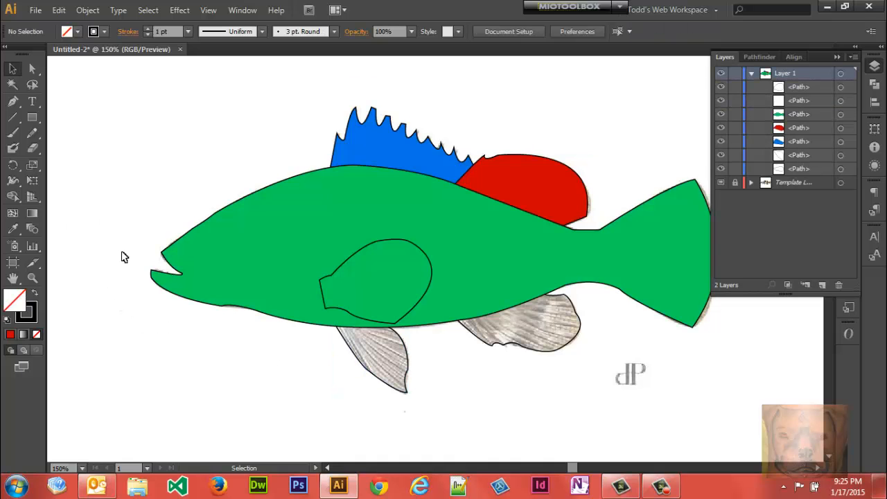
click(350, 351)
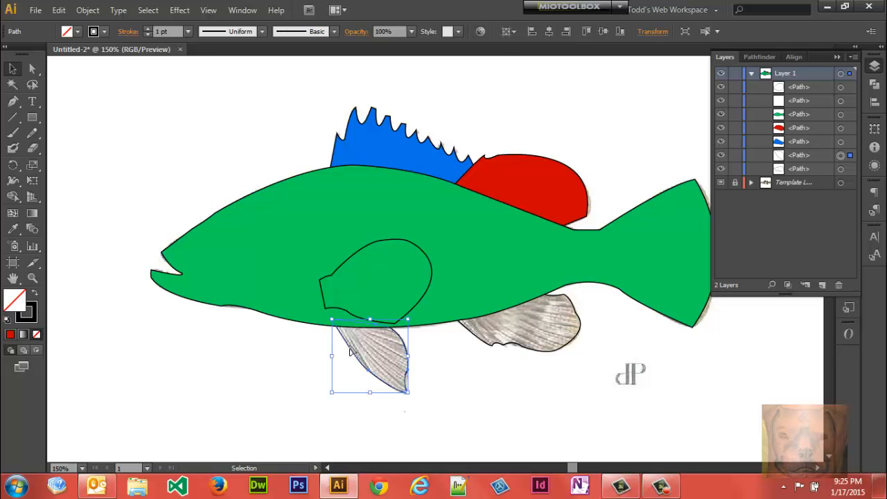
double_click(15, 299)
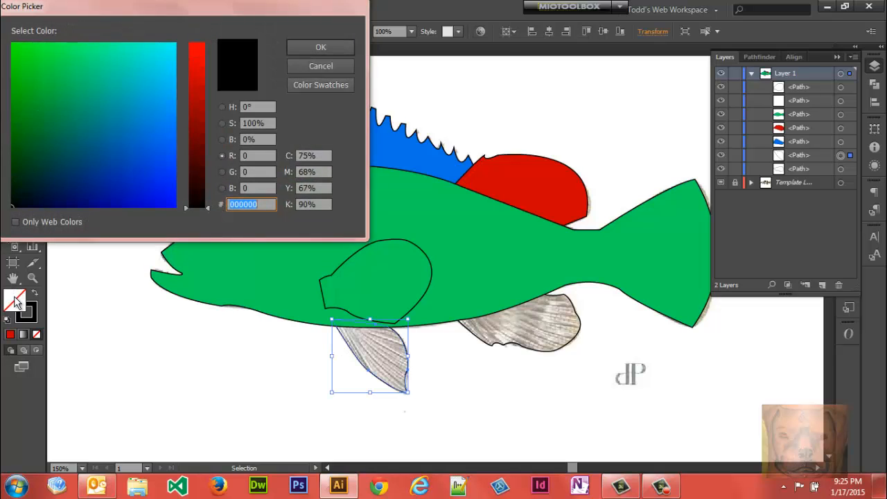
click(316, 85)
click(47, 82)
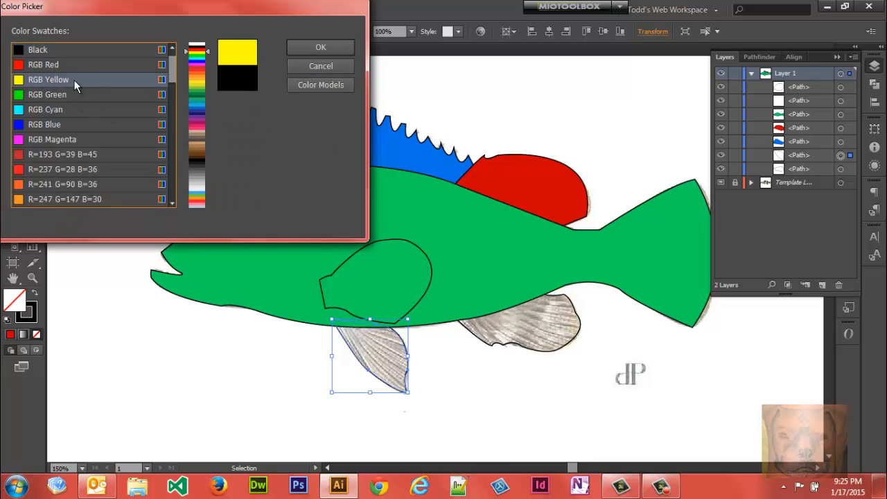
click(320, 47)
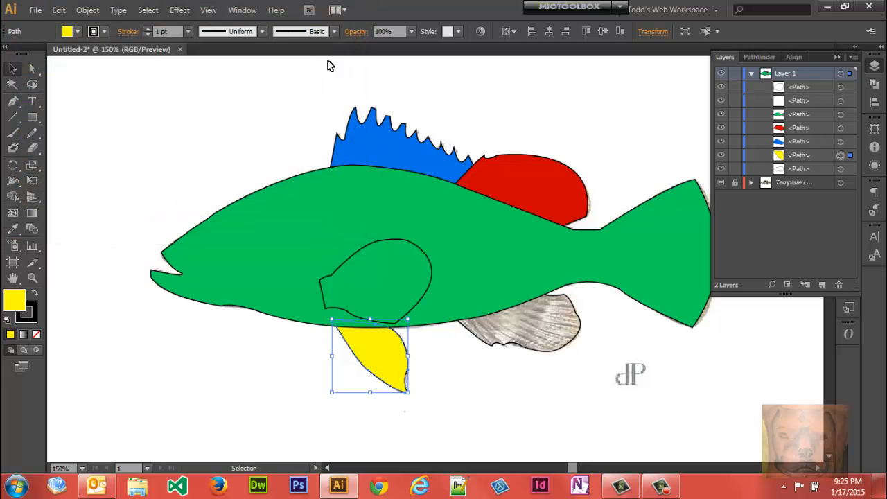
Fill the anal fin with the orange R=247 G=147 B=30 swatch, clear the selection and collapse the Layers panel
click(562, 350)
click(562, 350)
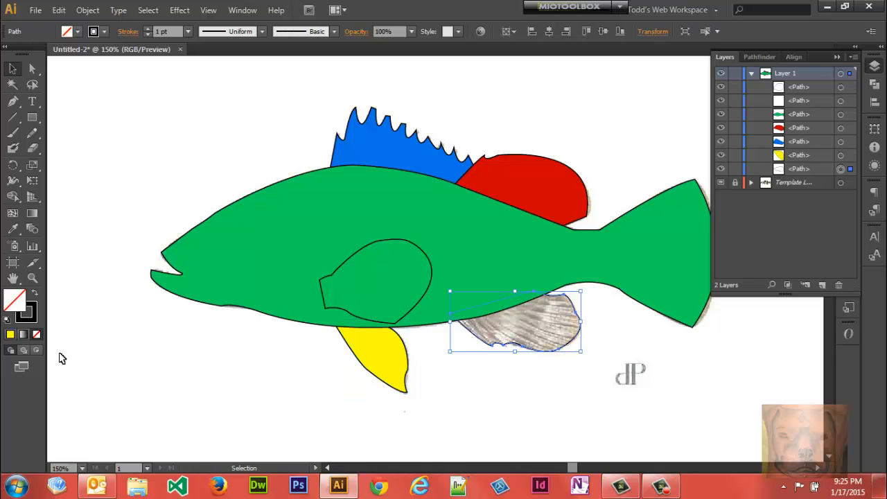
double_click(14, 299)
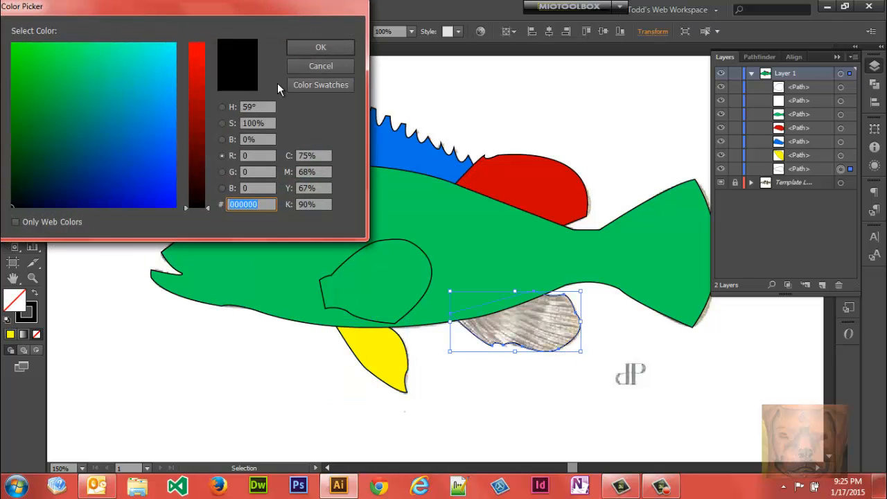
click(296, 85)
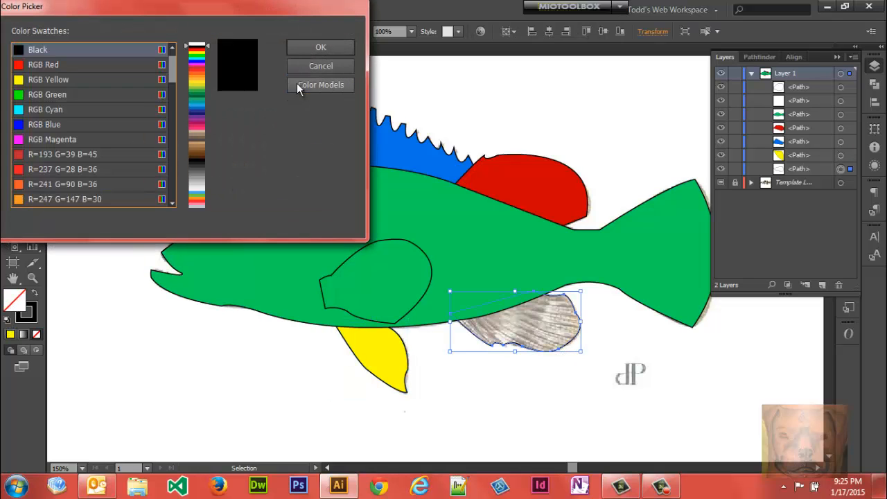
click(63, 199)
click(318, 47)
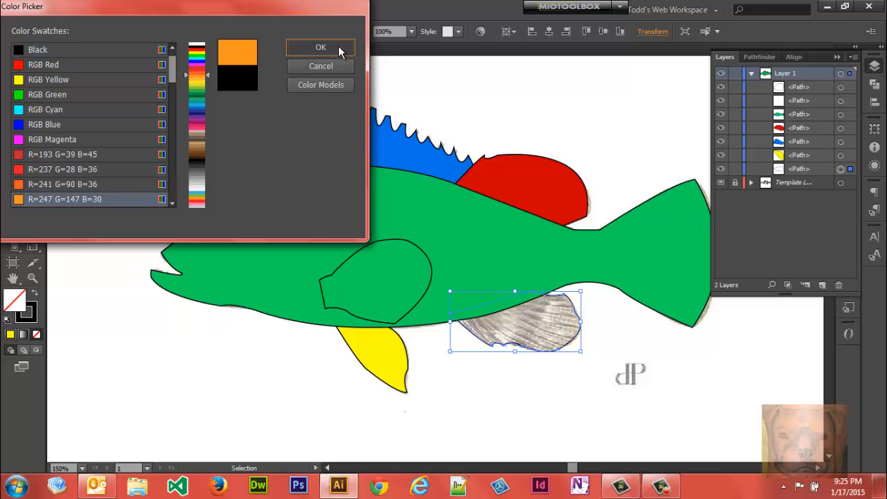
click(415, 89)
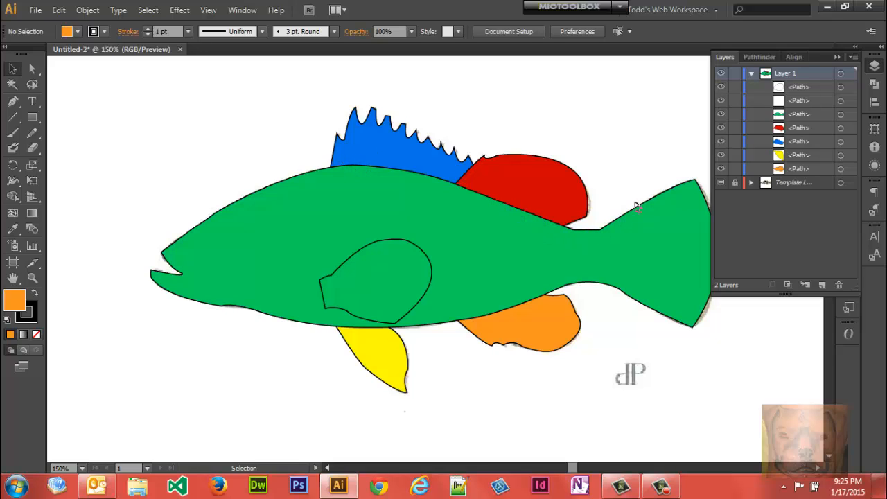
click(835, 58)
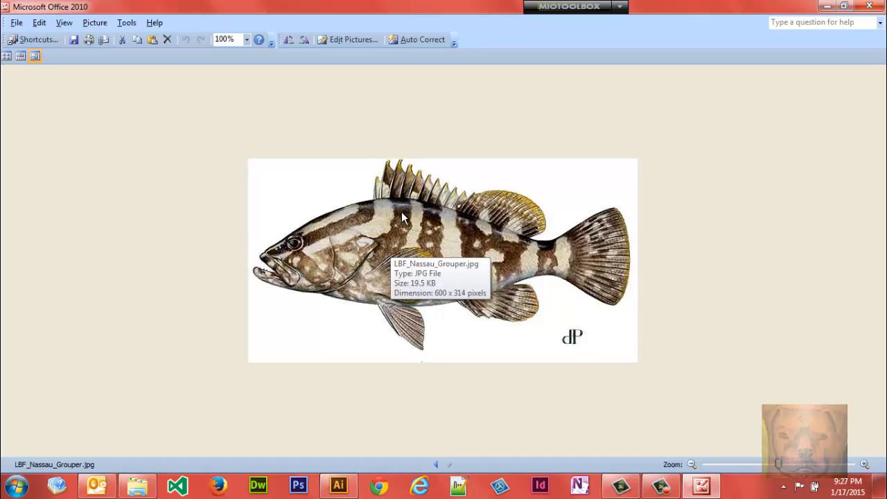
View the finished stamp image 3grouper-300x217.jpg from the Pen Tool folder, and close it and the LBF_Nassau_Grouper.jpg preview
click(138, 484)
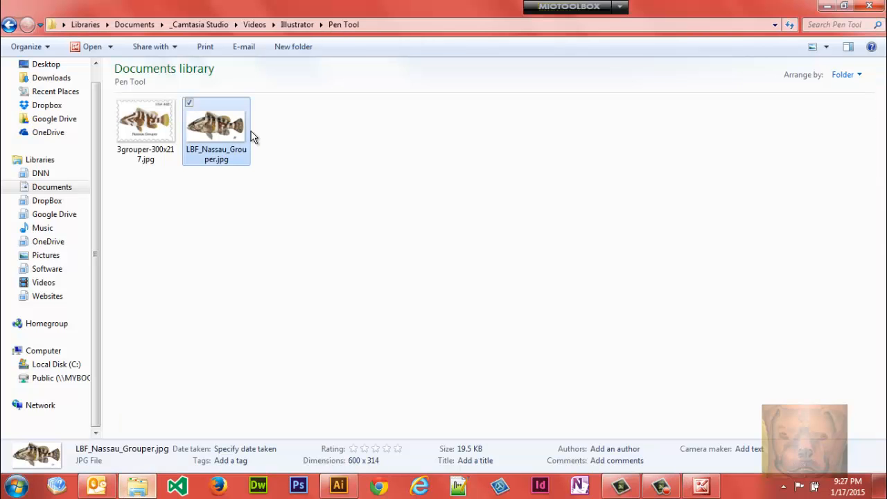
double_click(170, 122)
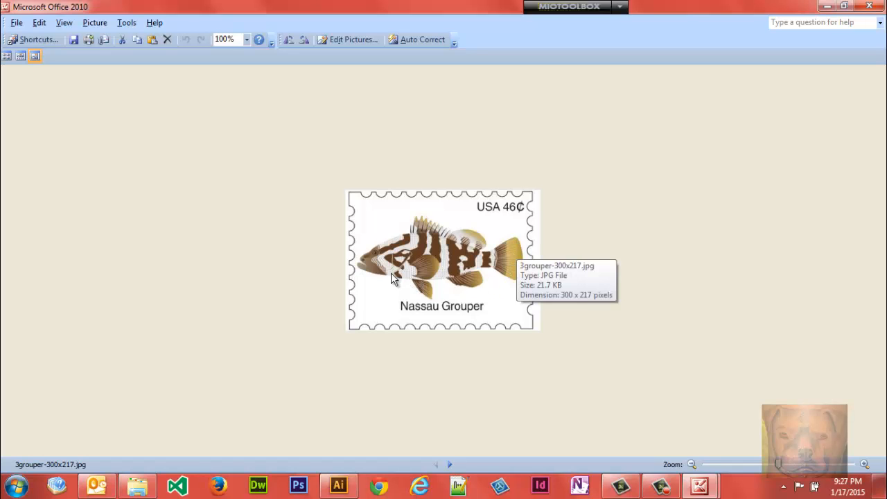
click(867, 5)
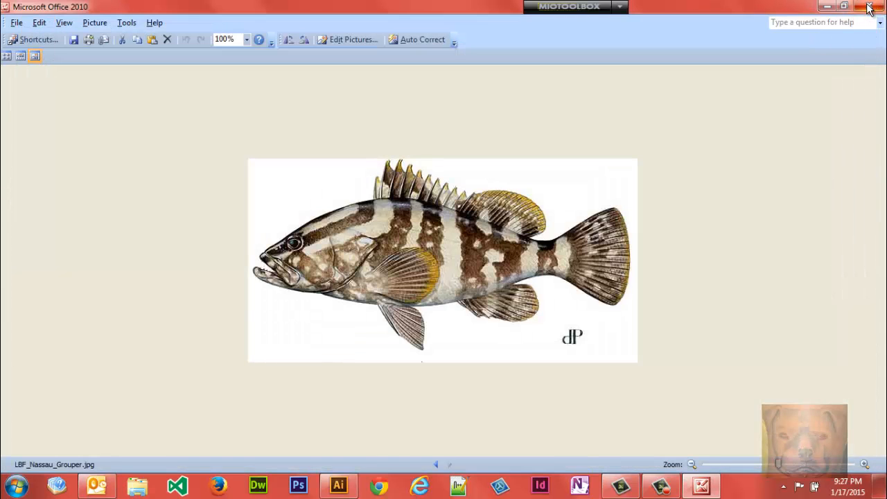
click(869, 7)
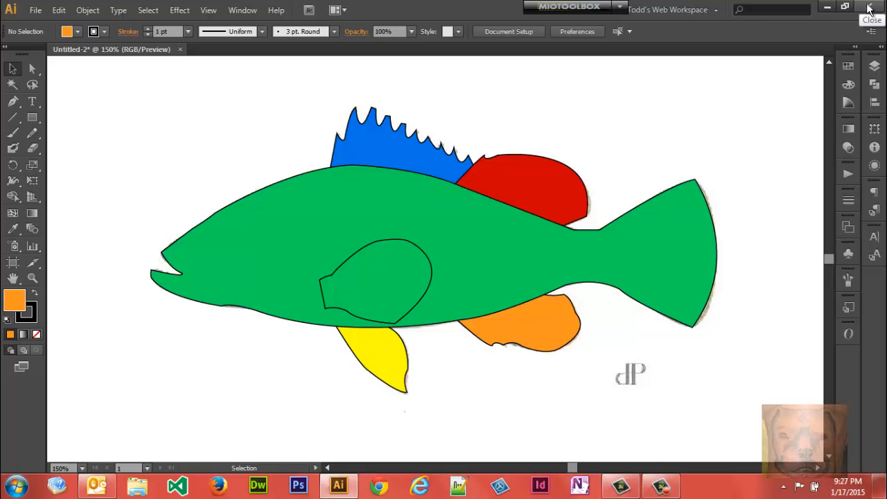
Close Illustrator without saving the changes to Untitled-2
click(869, 7)
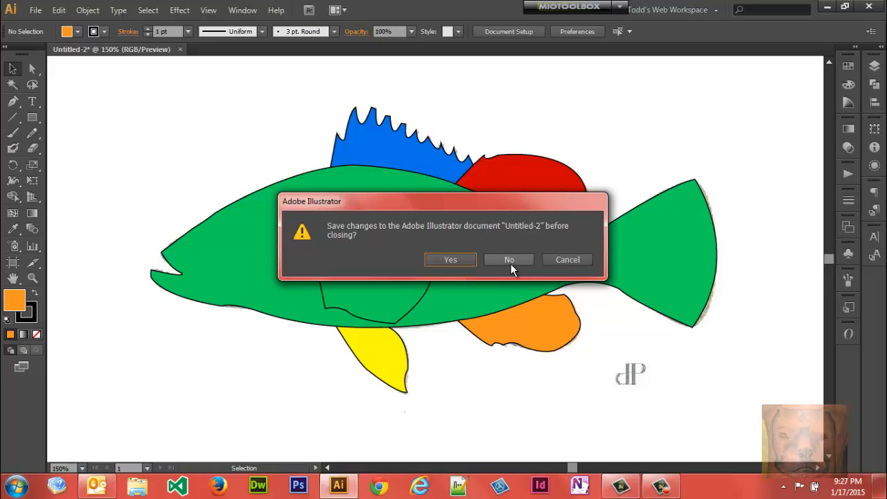
click(510, 260)
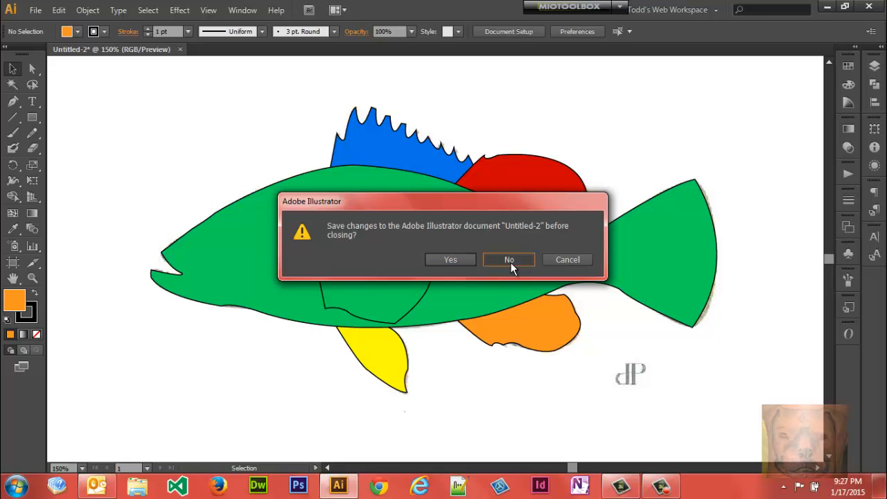